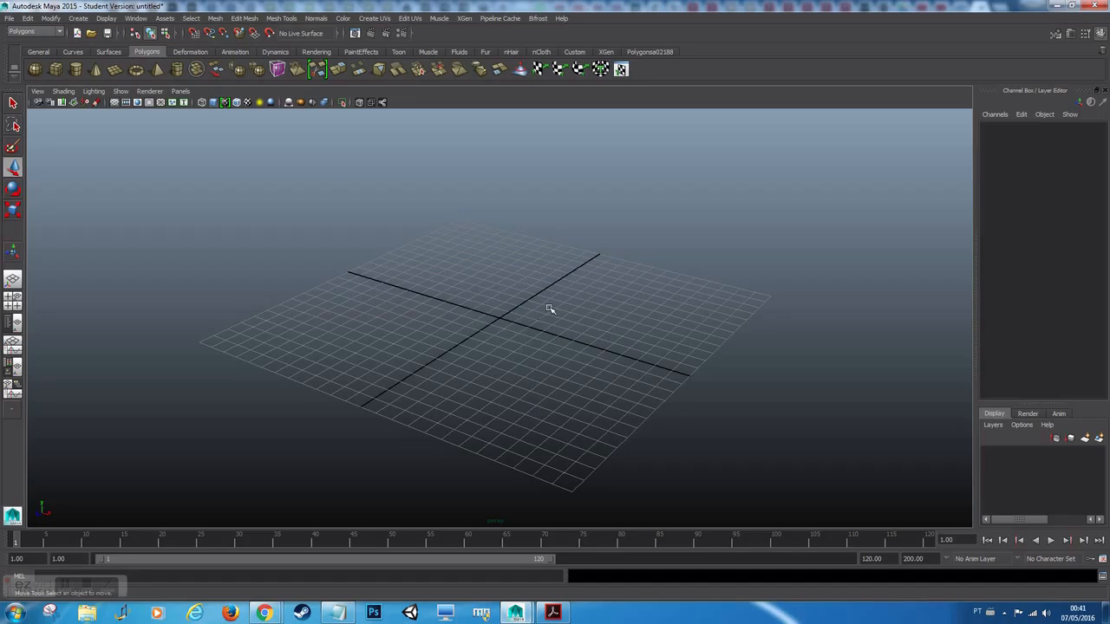
- Orbit, pan and zoom around the empty grid in the perspective view
alt+drag(546, 307, 505, 312)
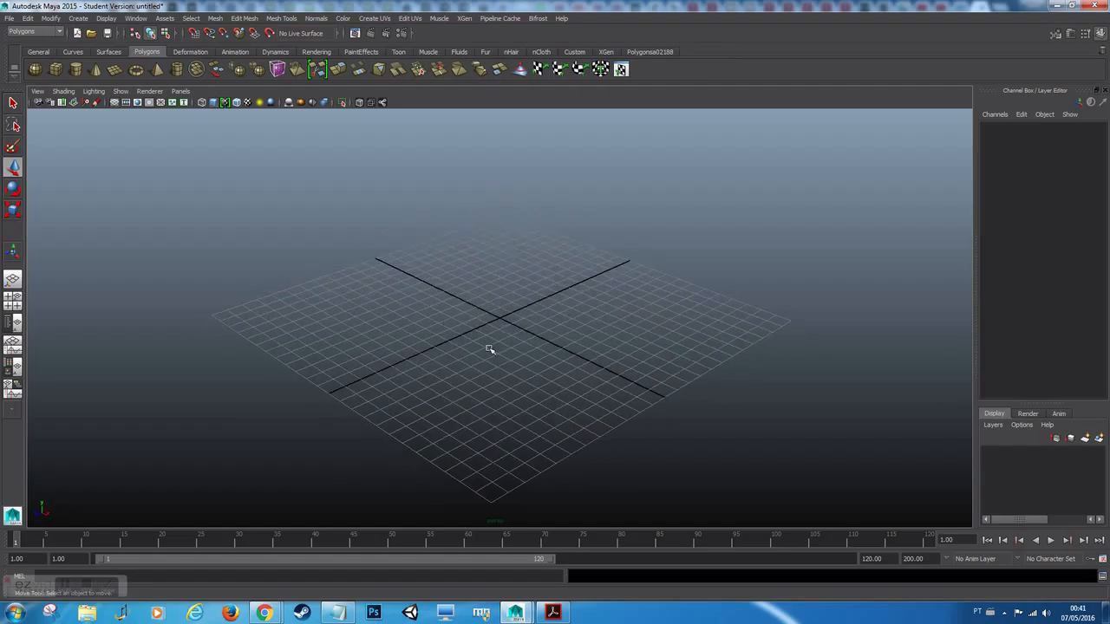
alt+middle_drag(498, 316, 294, 392)
alt+drag(294, 392, 320, 372)
alt+middle_drag(320, 372, 467, 294)
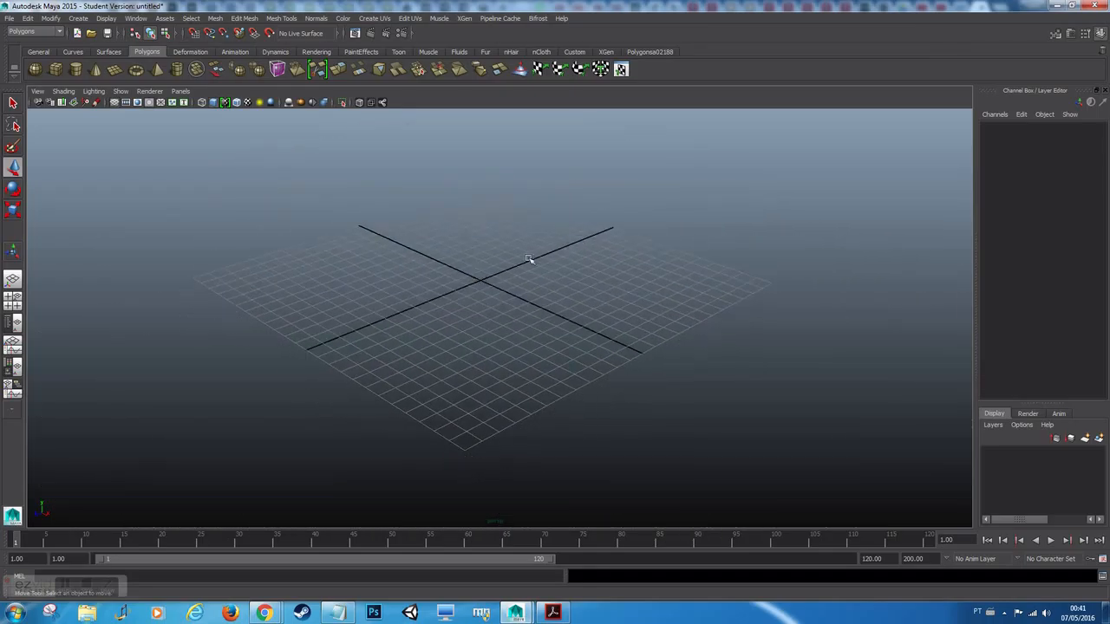
alt+right_drag(505, 272, 459, 271)
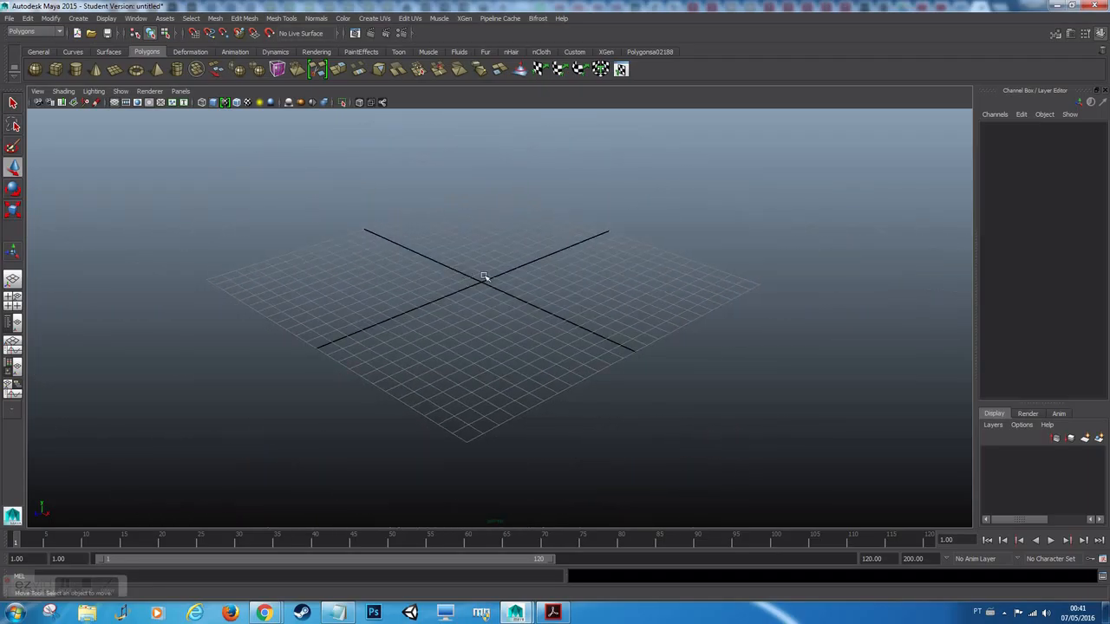
alt+middle_drag(484, 276, 497, 276)
alt+drag(491, 285, 512, 297)
alt+middle_drag(512, 298, 538, 318)
alt+right_drag(538, 319, 596, 373)
alt+drag(596, 373, 472, 321)
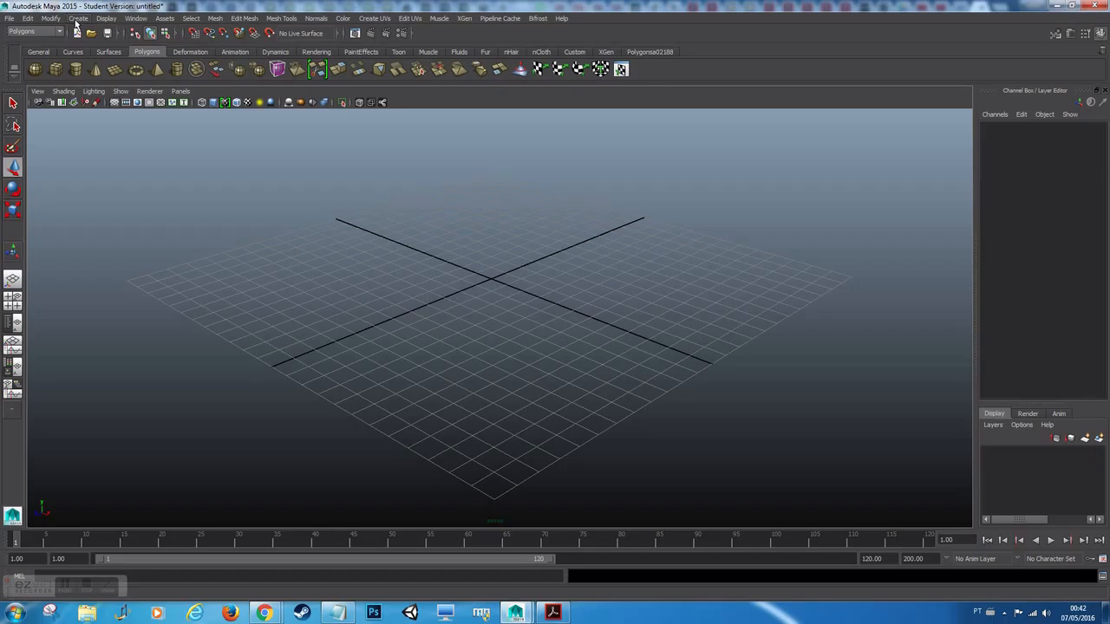
- Create a polygon cube over the centre of the grid, and delete it
click(76, 21)
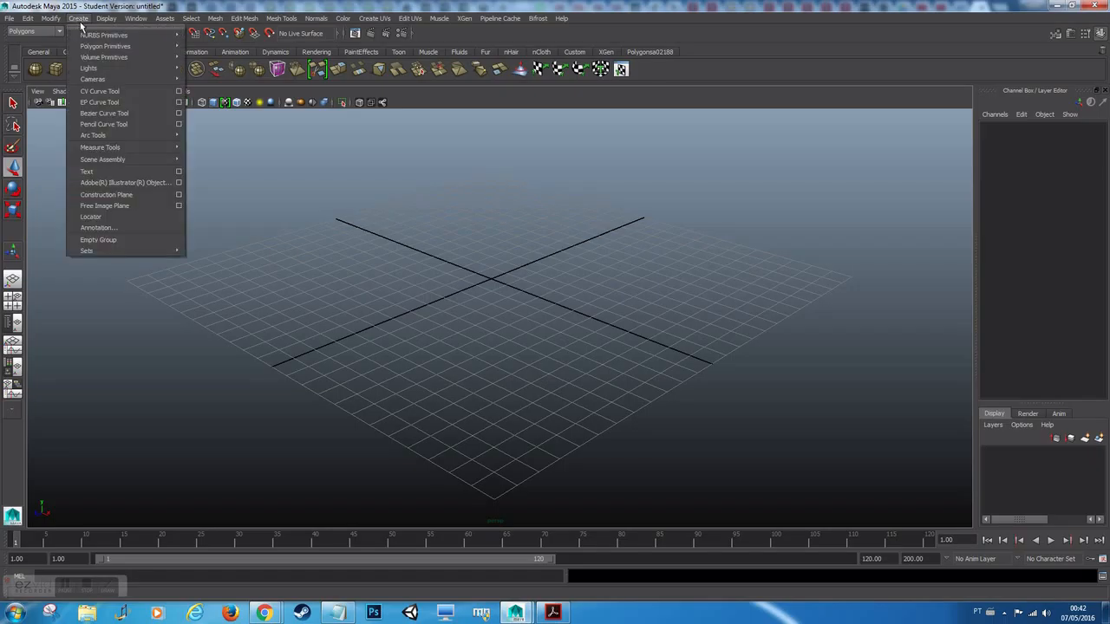
mouse_move(119, 48)
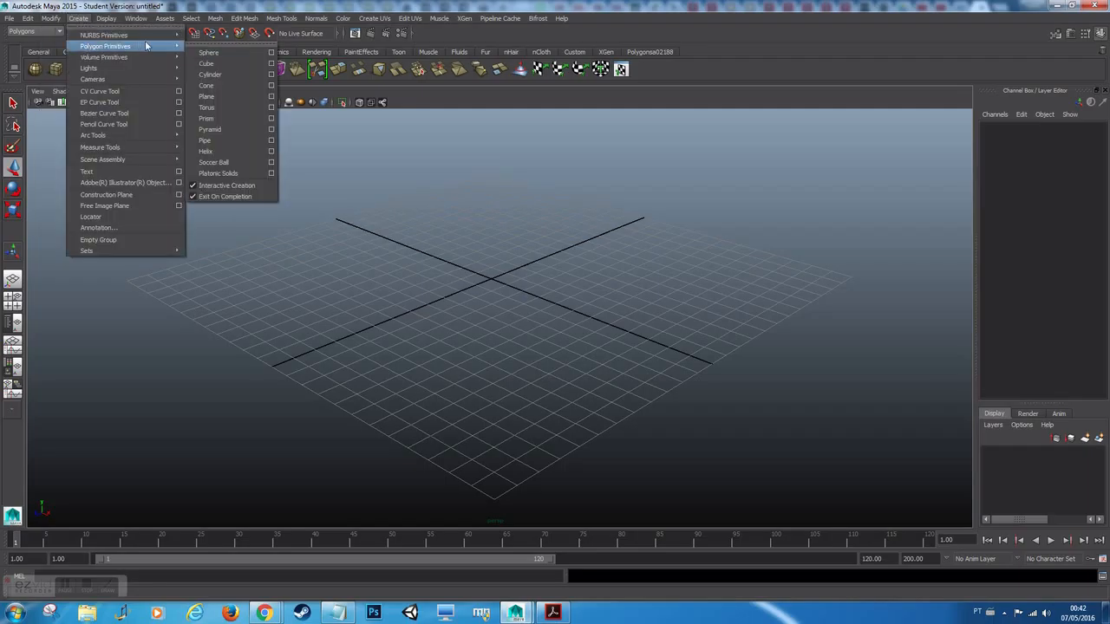
click(213, 67)
alt+drag(457, 261, 468, 282)
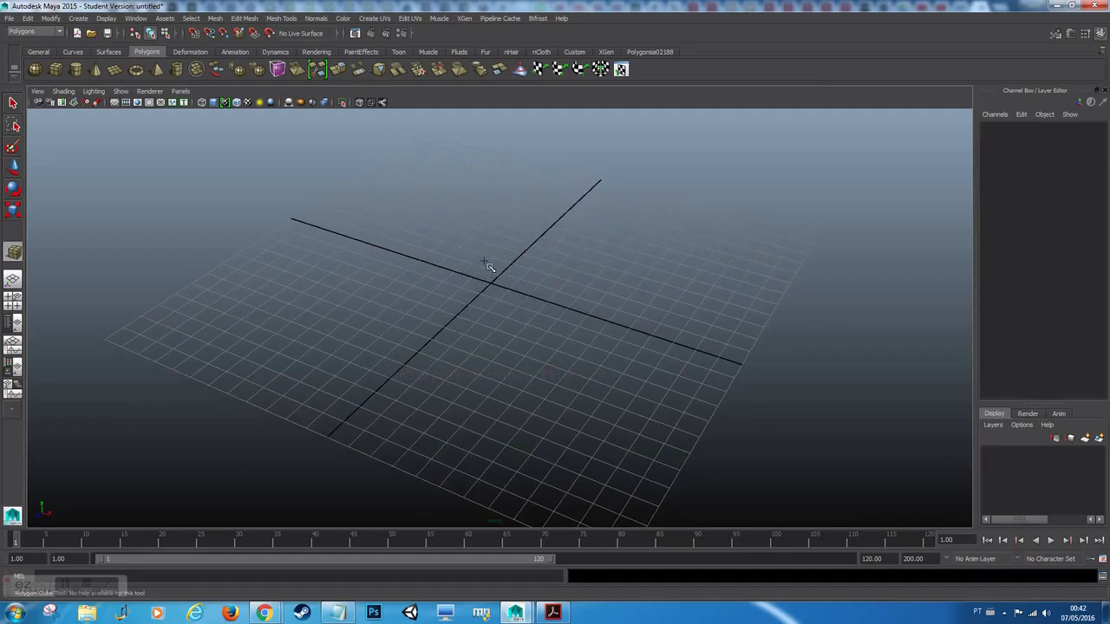
drag(486, 275, 442, 304)
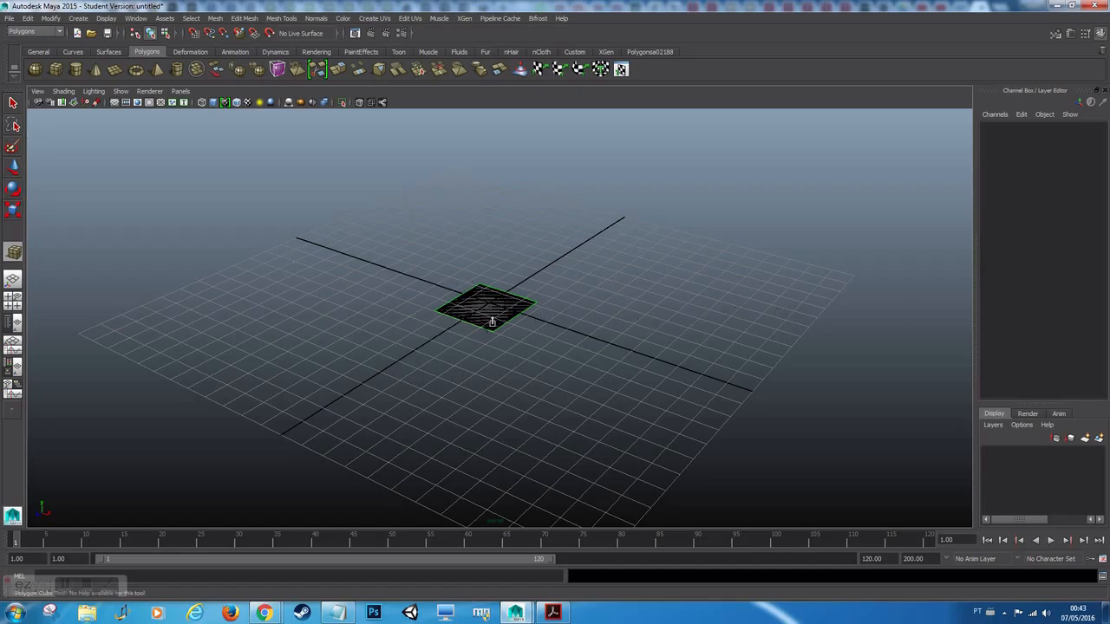
alt+drag(475, 353, 500, 318)
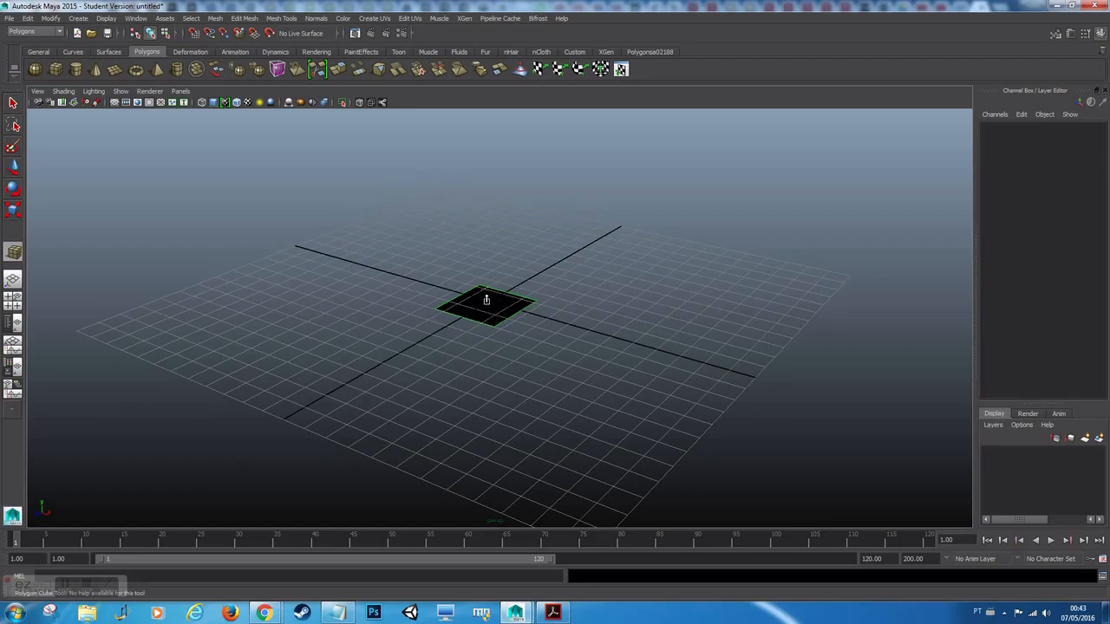
mouse_move(486, 302)
mouse_down()
mouse_move(488, 227)
mouse_move(501, 297)
mouse_up()
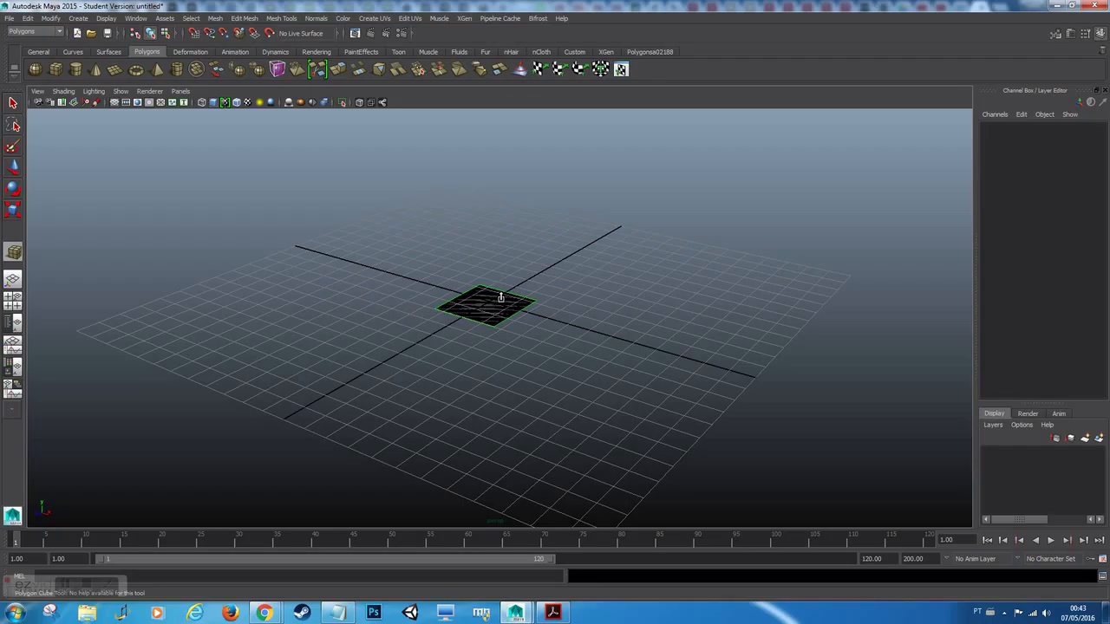
drag(501, 298, 496, 217)
click(494, 277)
click(493, 277)
key(Delete)
- Create a polygon cube resting on the grid, centred at about X 4.97, Y 1.51, Z -3.48
click(78, 18)
mouse_move(108, 34)
mouse_move(154, 45)
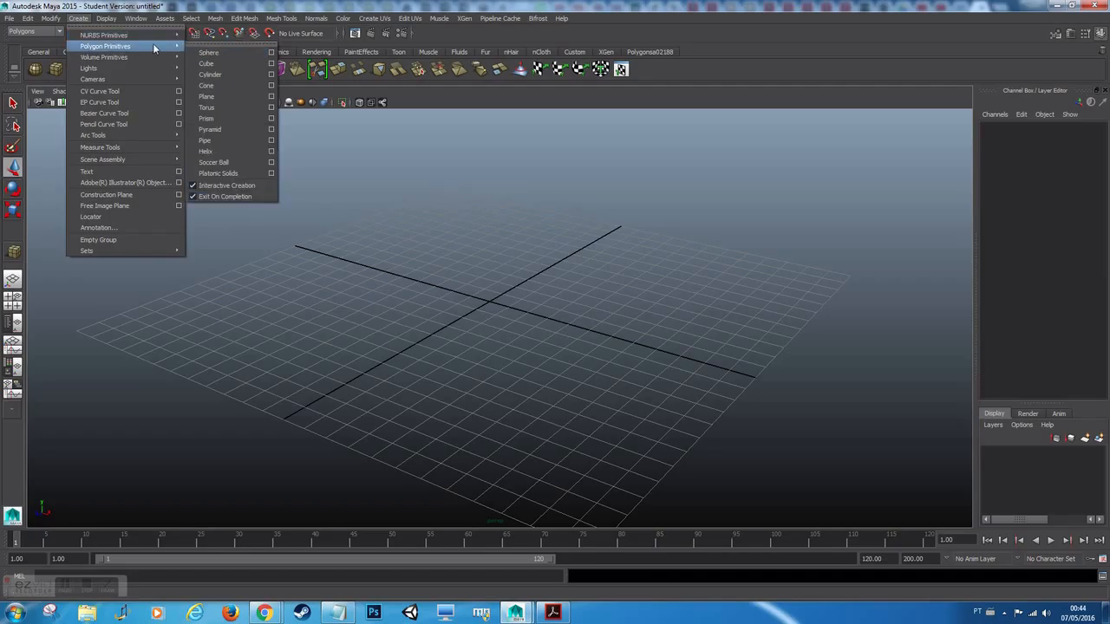
click(226, 64)
drag(601, 299, 628, 229)
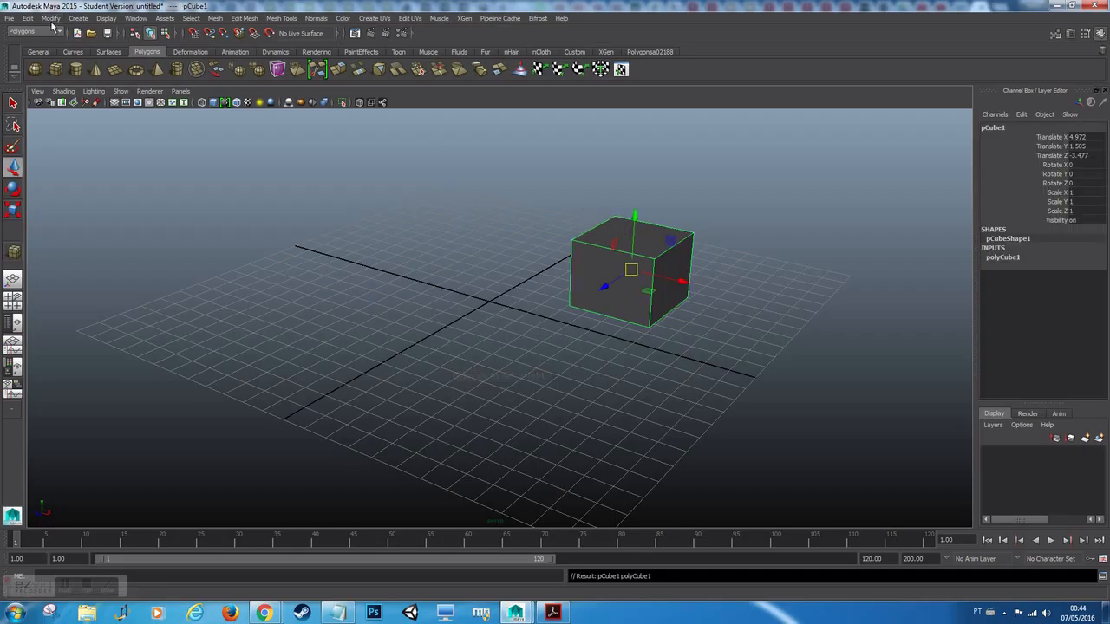
- Create a polygon sphere beside the cube, centred at about X -6.34, Y 0, Z -4.77
click(78, 17)
mouse_move(97, 45)
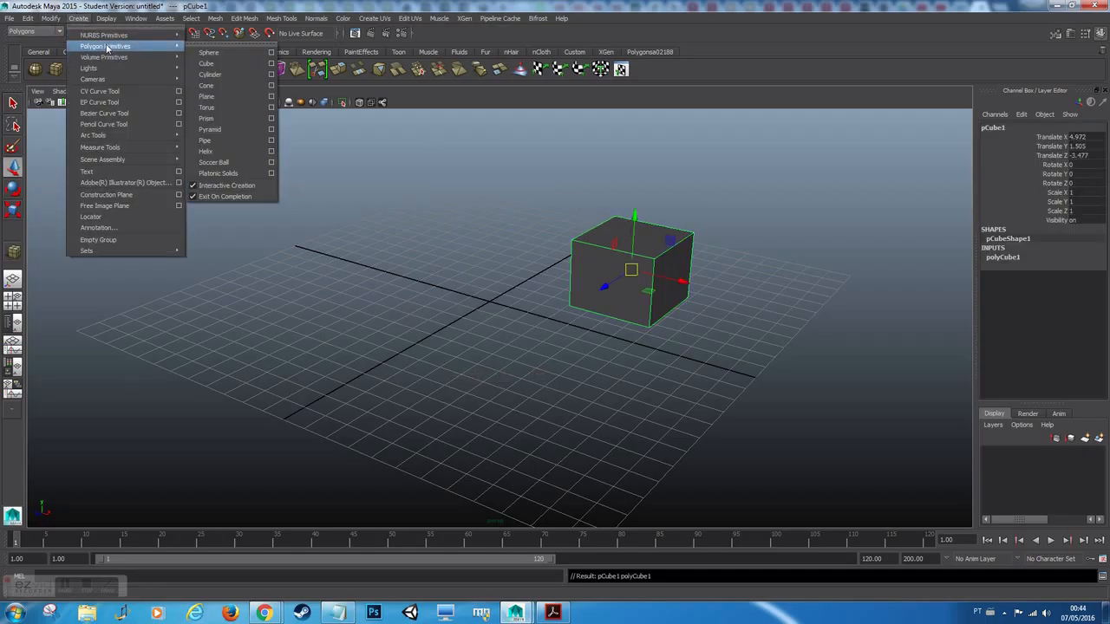
click(217, 51)
drag(446, 246, 464, 262)
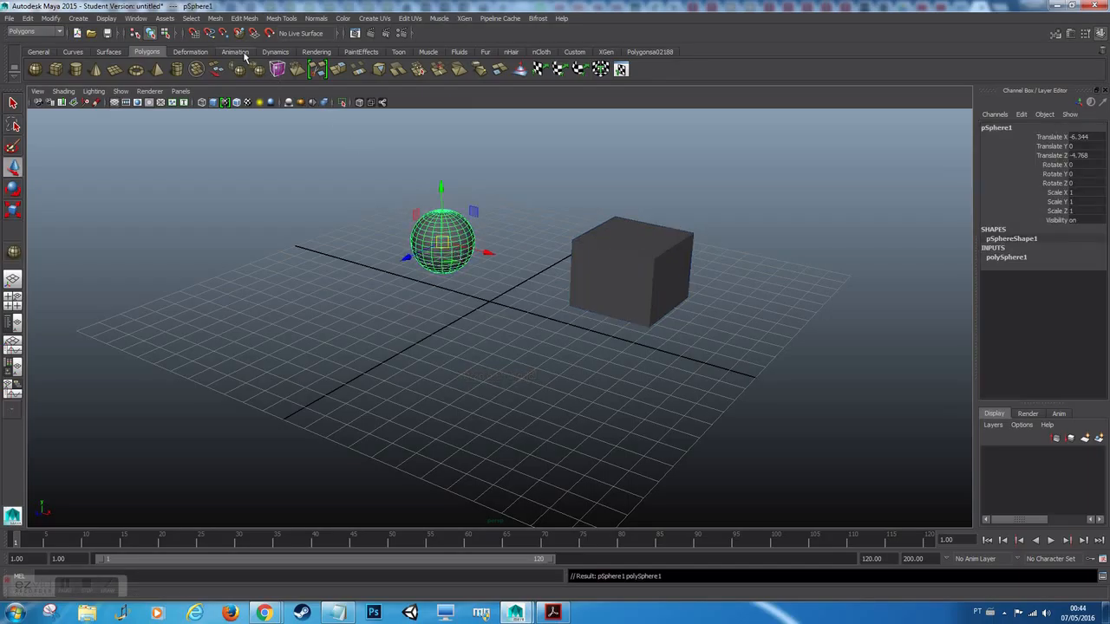
- Create an upright polygon cylinder on the grid, centred at about X -7.72, Y 2.04, Z 3.7
click(83, 21)
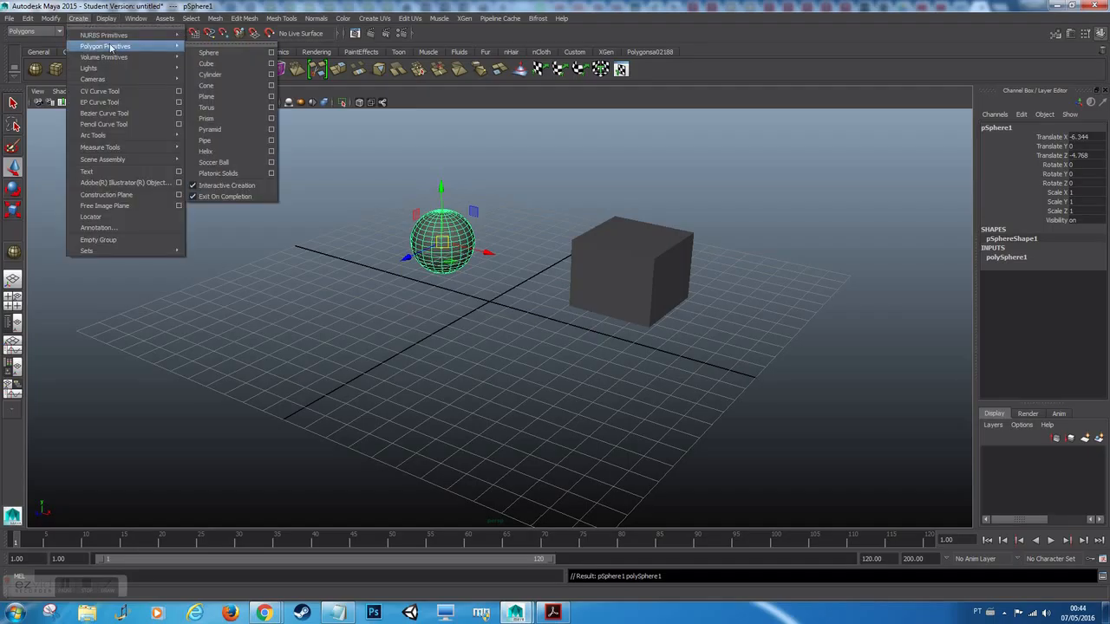
mouse_move(166, 49)
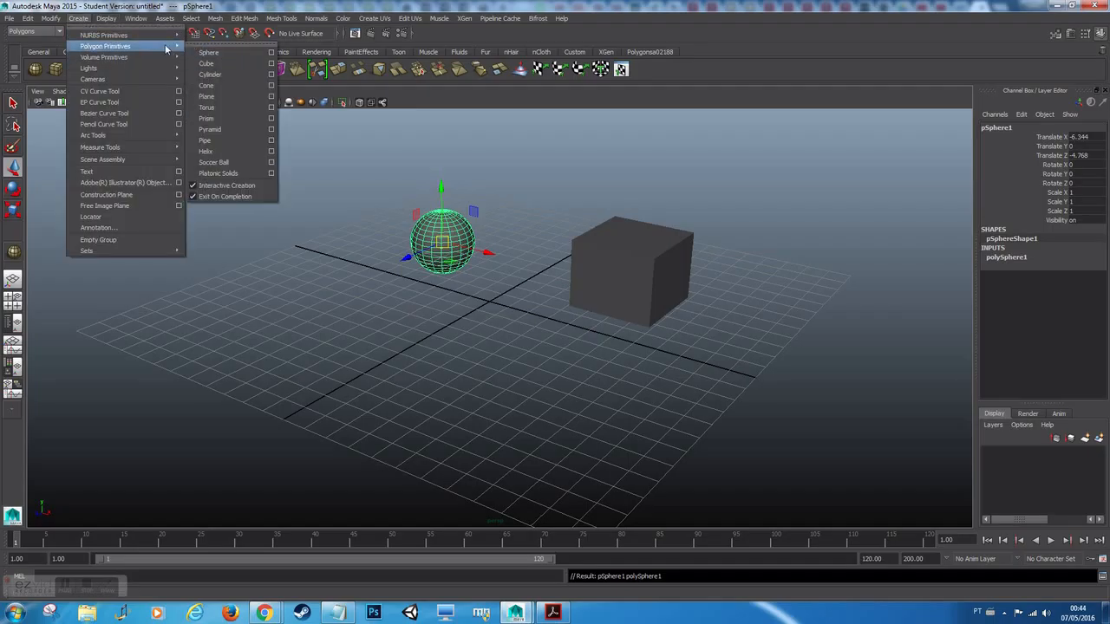
click(218, 74)
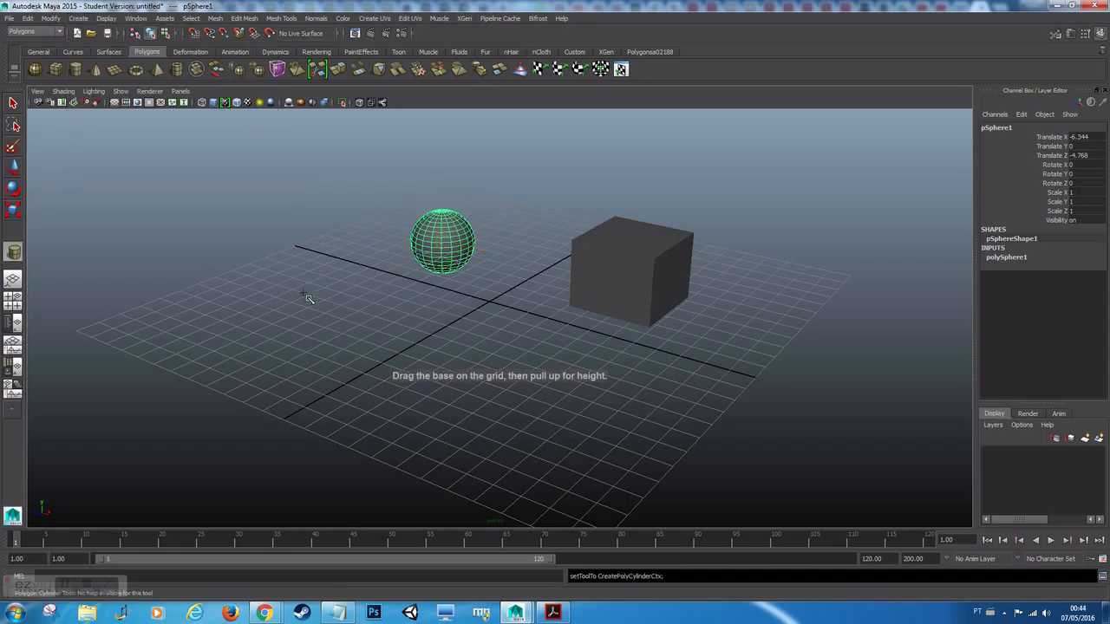
drag(302, 289, 315, 304)
drag(319, 305, 294, 196)
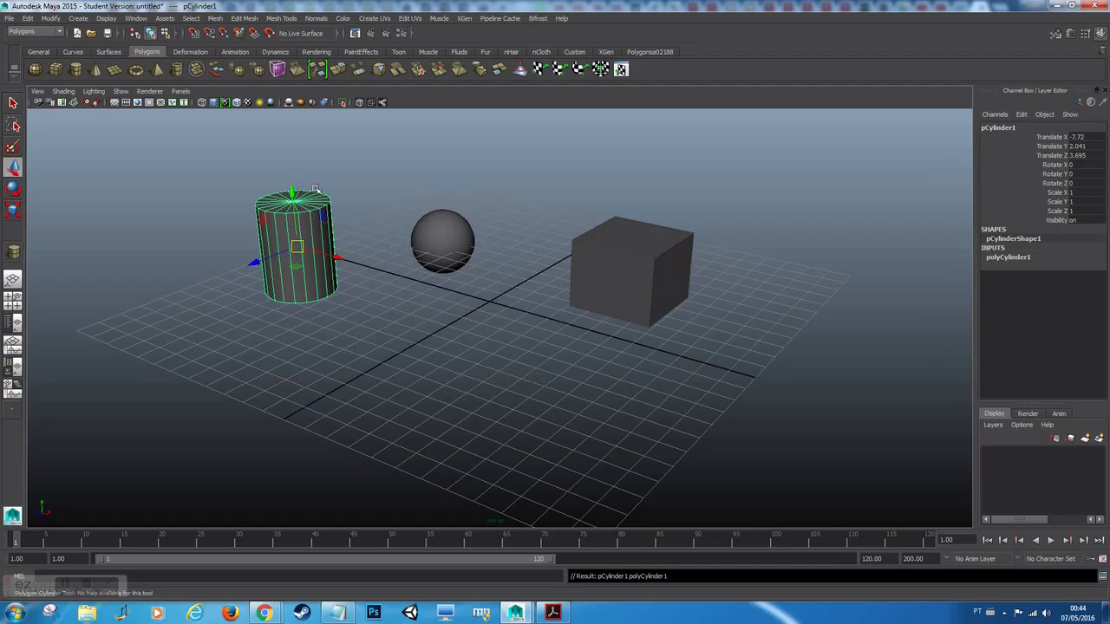
- Create a second polygon cube in front of the first, centred at about X 4.65, Y 1.61, Z 4.24
click(78, 18)
mouse_move(105, 38)
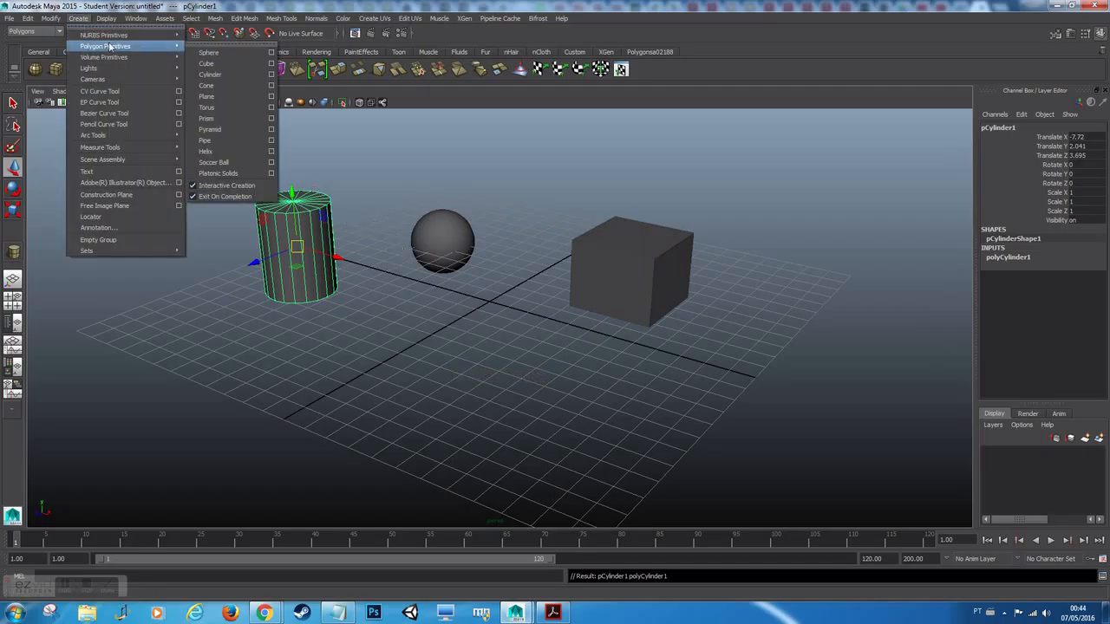
click(223, 63)
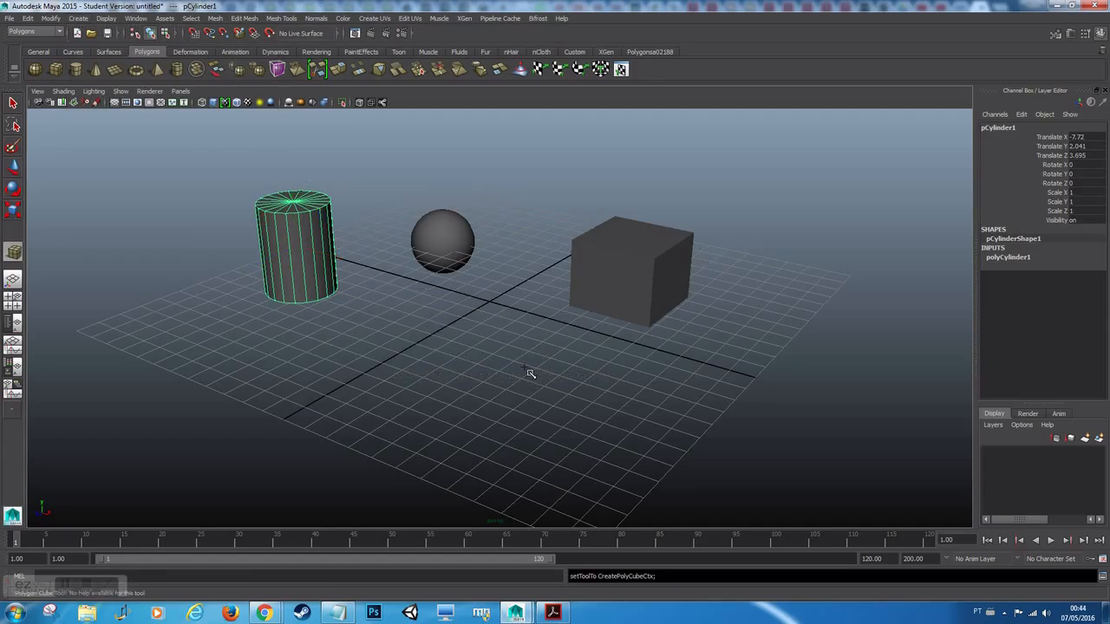
drag(530, 372, 550, 388)
click(589, 345)
click(549, 301)
- Frame the second cube in the view and examine it from several angles and distances
alt+drag(605, 348, 579, 315)
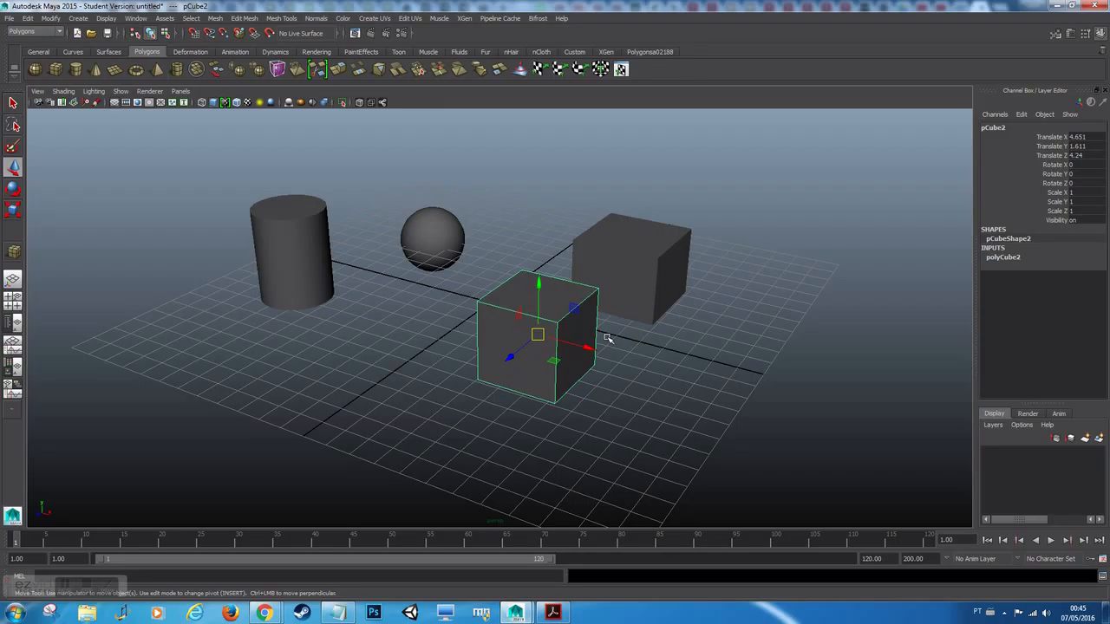
key(f)
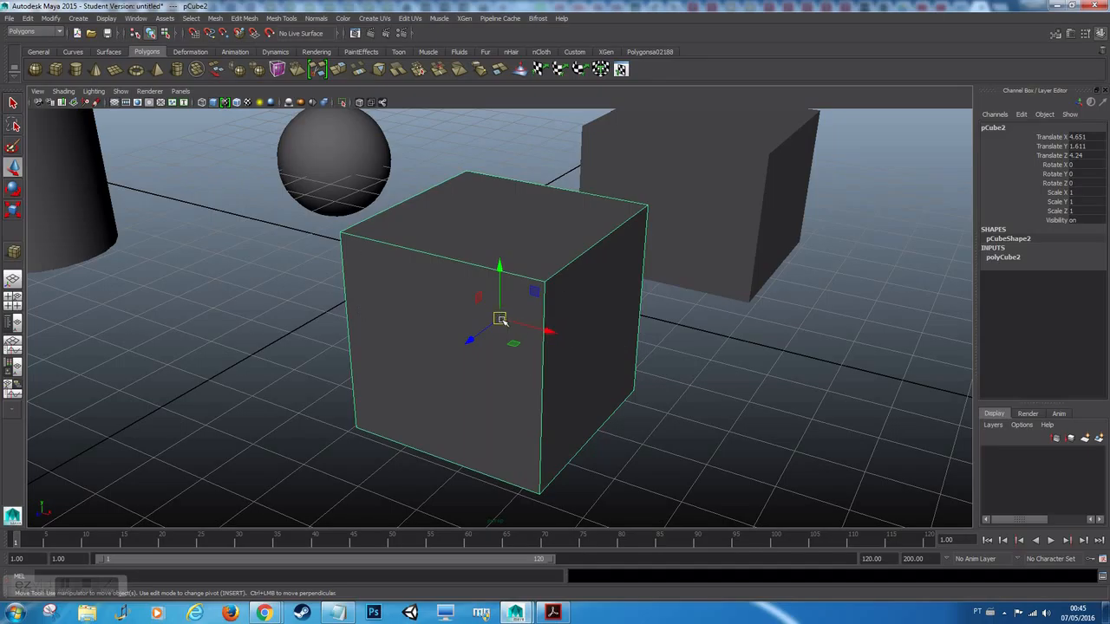
alt+drag(604, 357, 483, 340)
scroll(484, 340, up, 10)
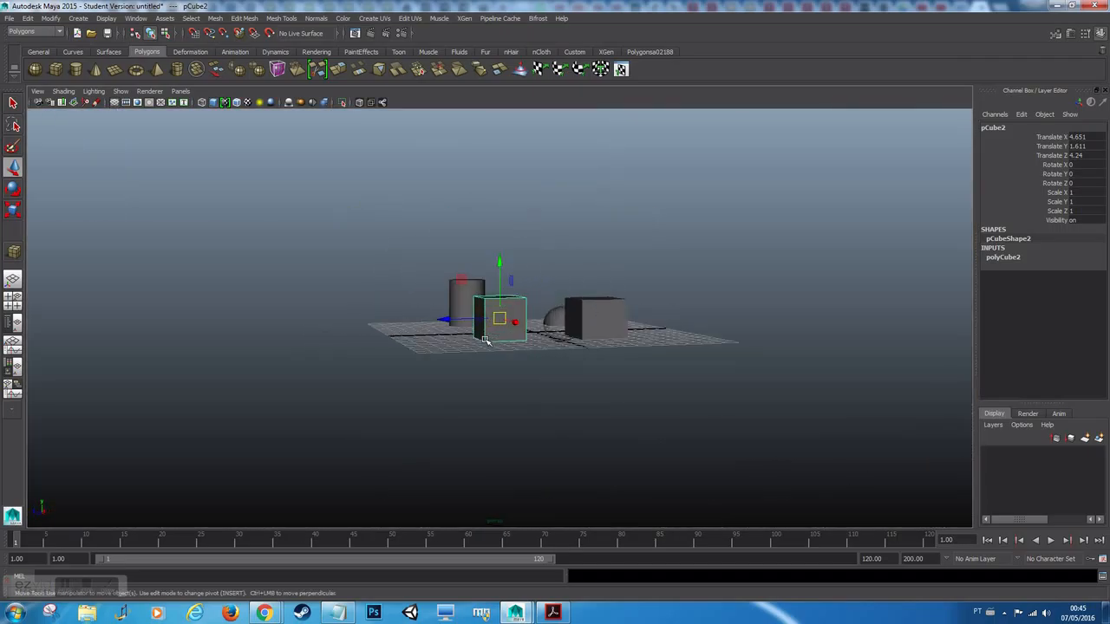
alt+drag(520, 323, 605, 310)
alt+drag(451, 327, 477, 316)
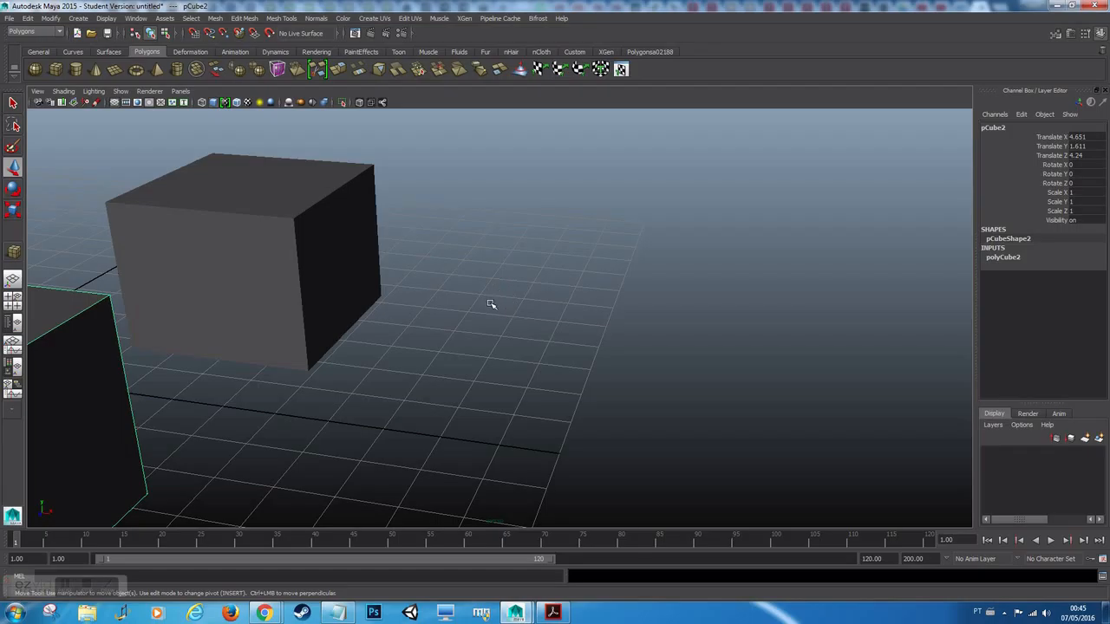
alt+drag(464, 269, 535, 322)
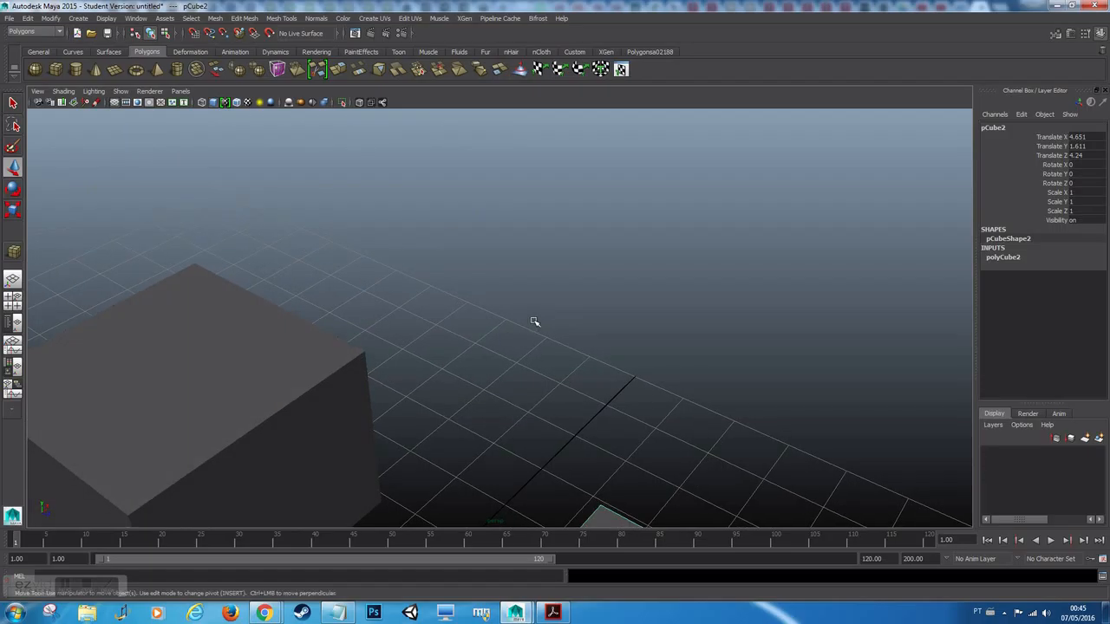
key(f)
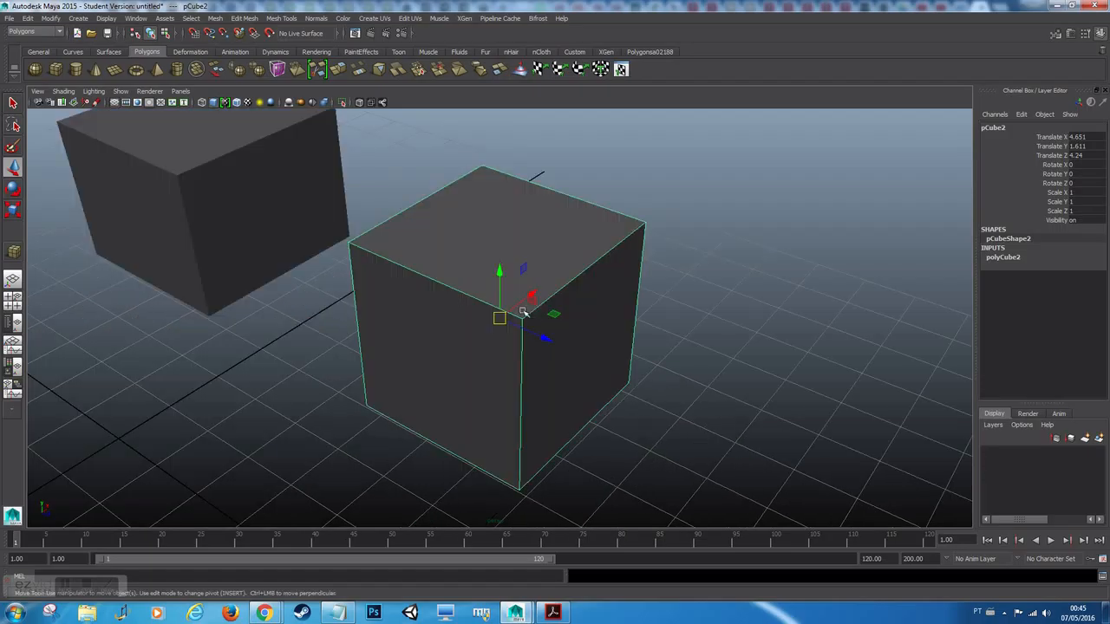
alt+drag(509, 315, 475, 313)
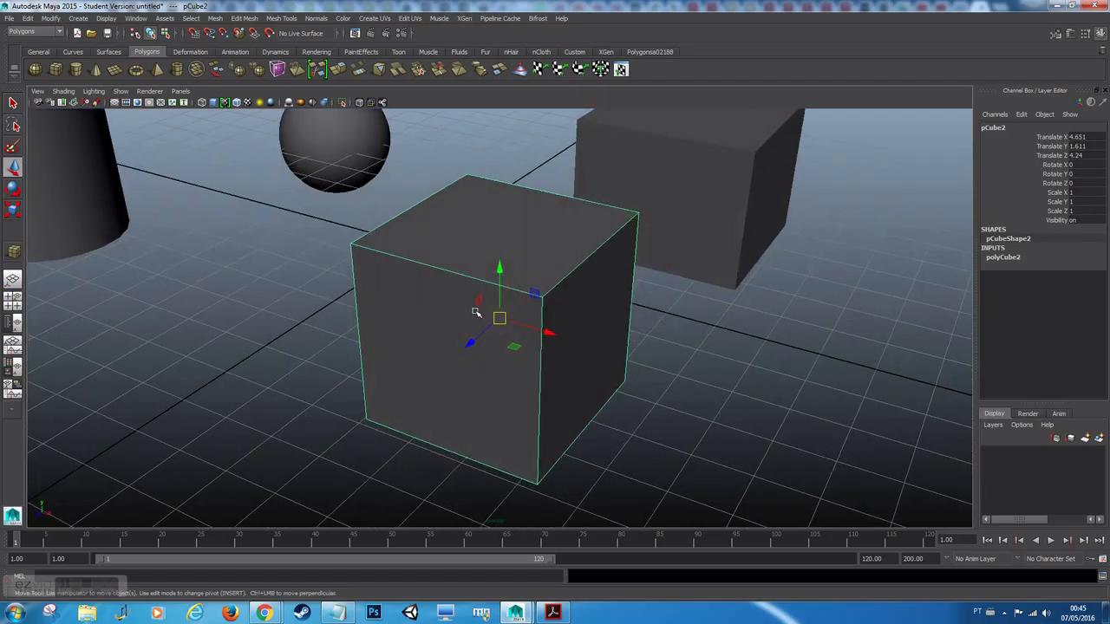
- Add the sphere to the selection, clear the selection, and examine all four primitives from several angles
click(313, 144)
alt+drag(503, 219, 560, 317)
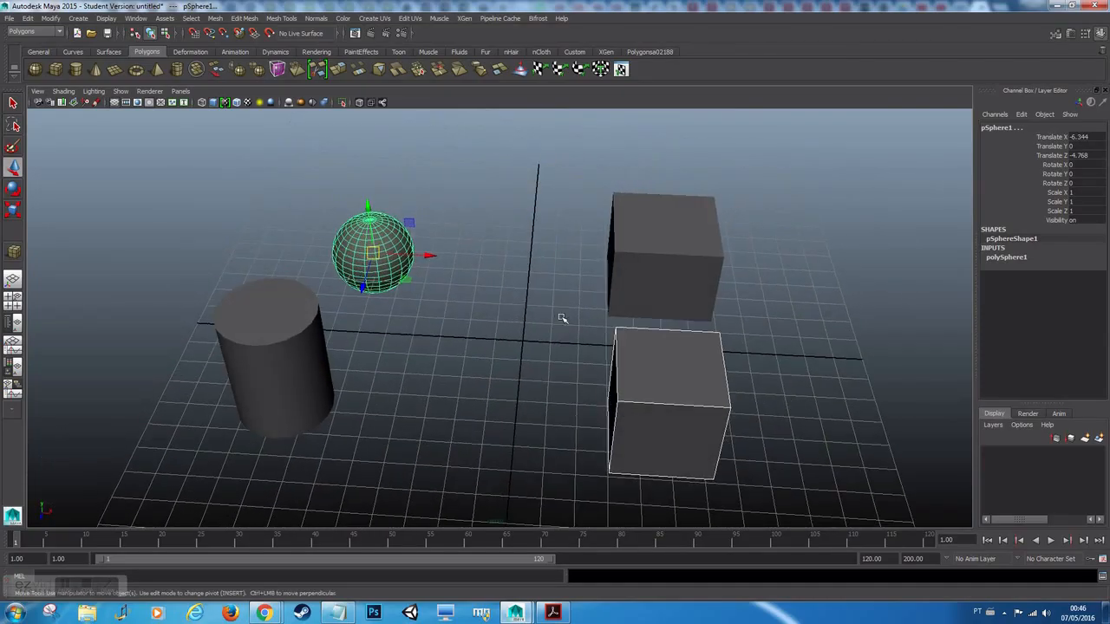
click(515, 345)
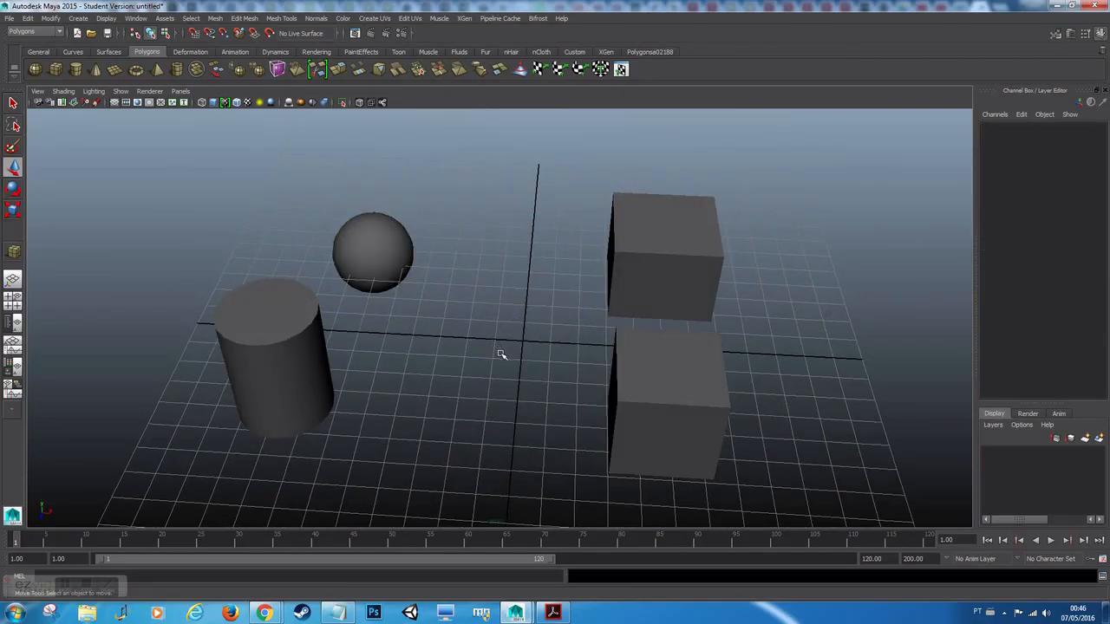
scroll(501, 354, up, 2)
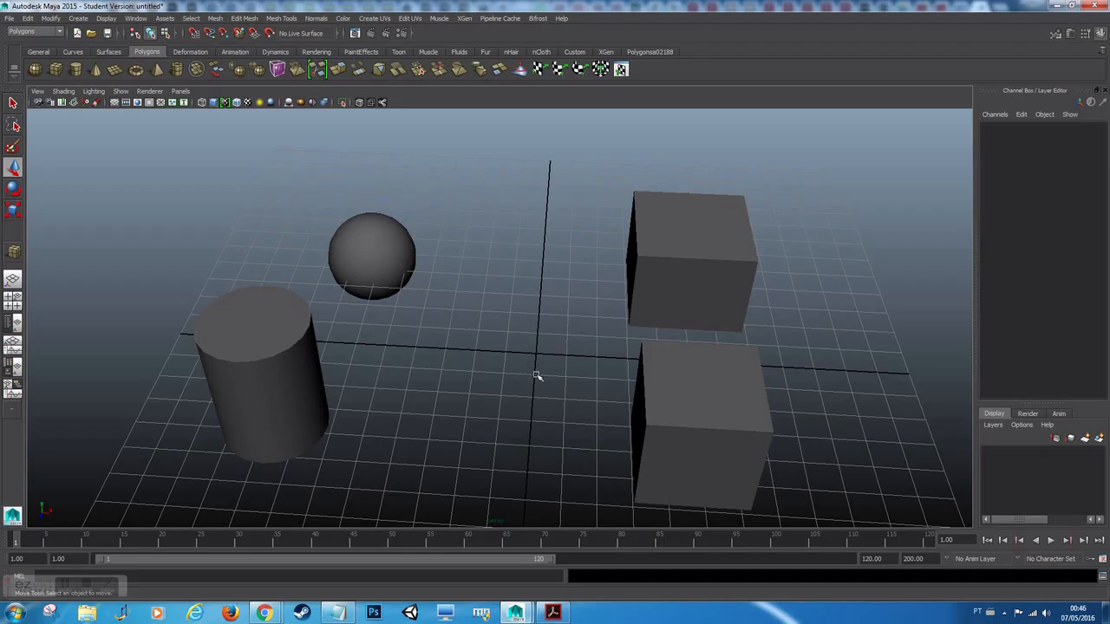
alt+drag(540, 352, 490, 374)
scroll(579, 332, up, 5)
scroll(577, 332, down, 5)
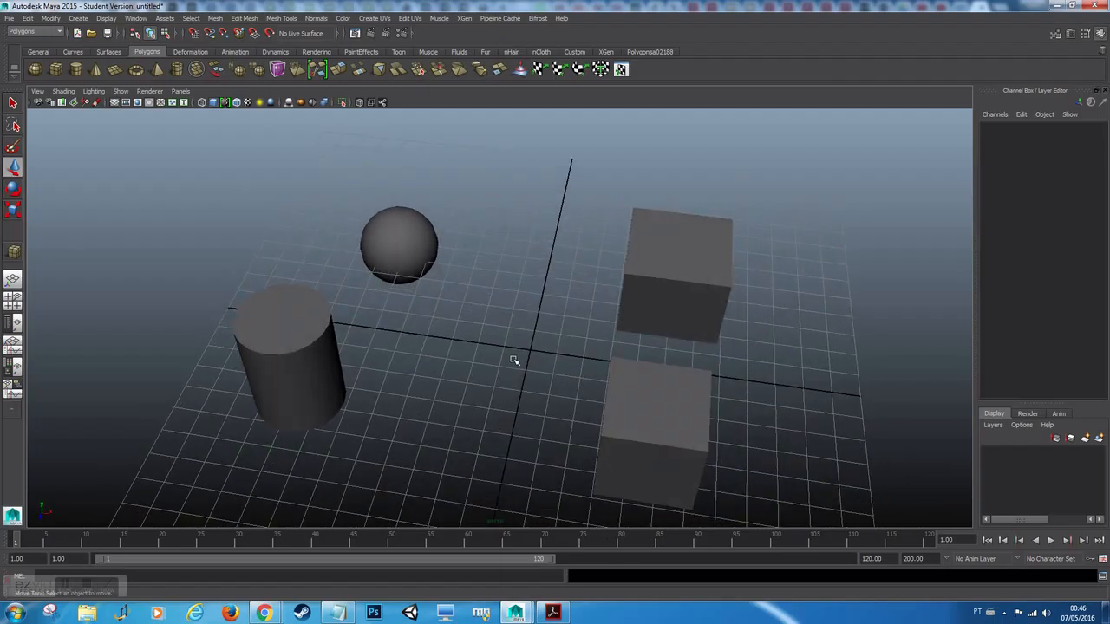
alt+drag(534, 411, 451, 413)
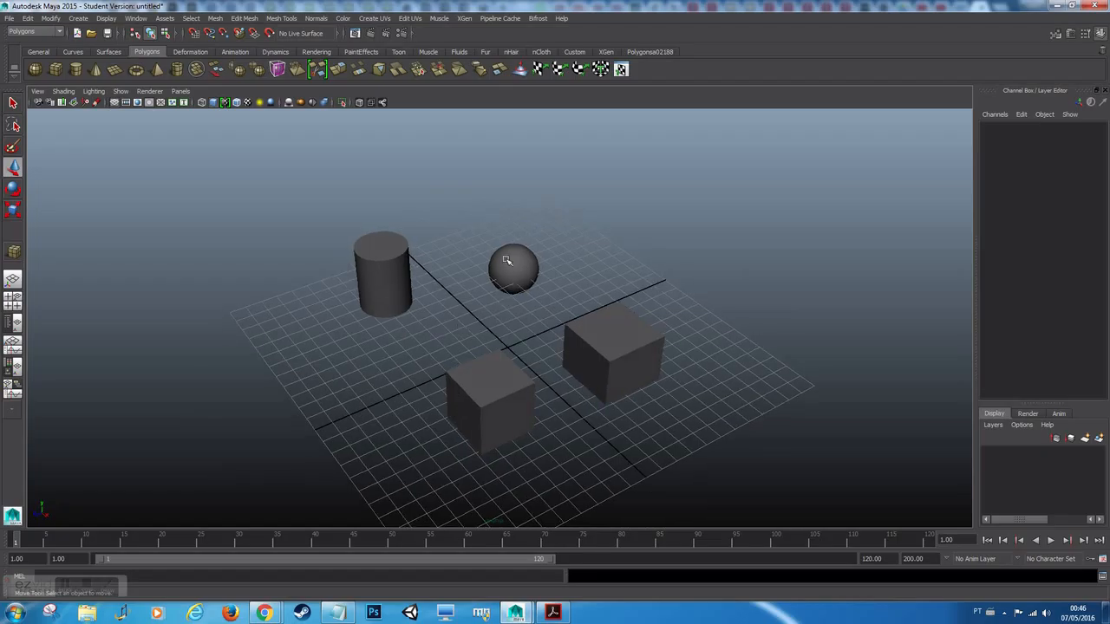
- Delete the second cube, the one nearest the front of the grid
click(490, 418)
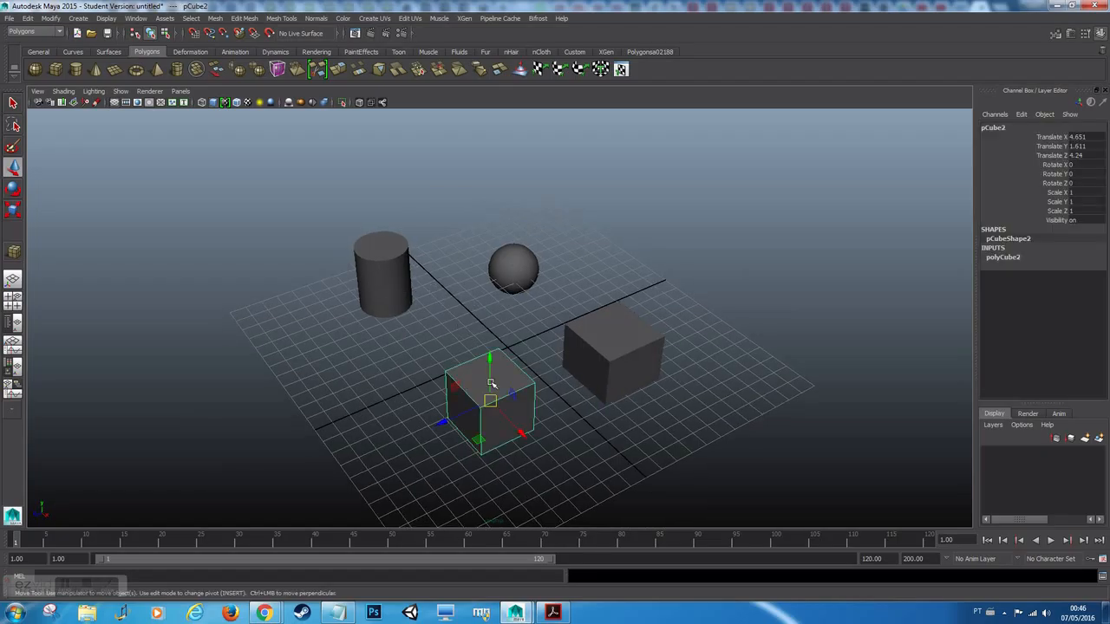
scroll(525, 454, up, 5)
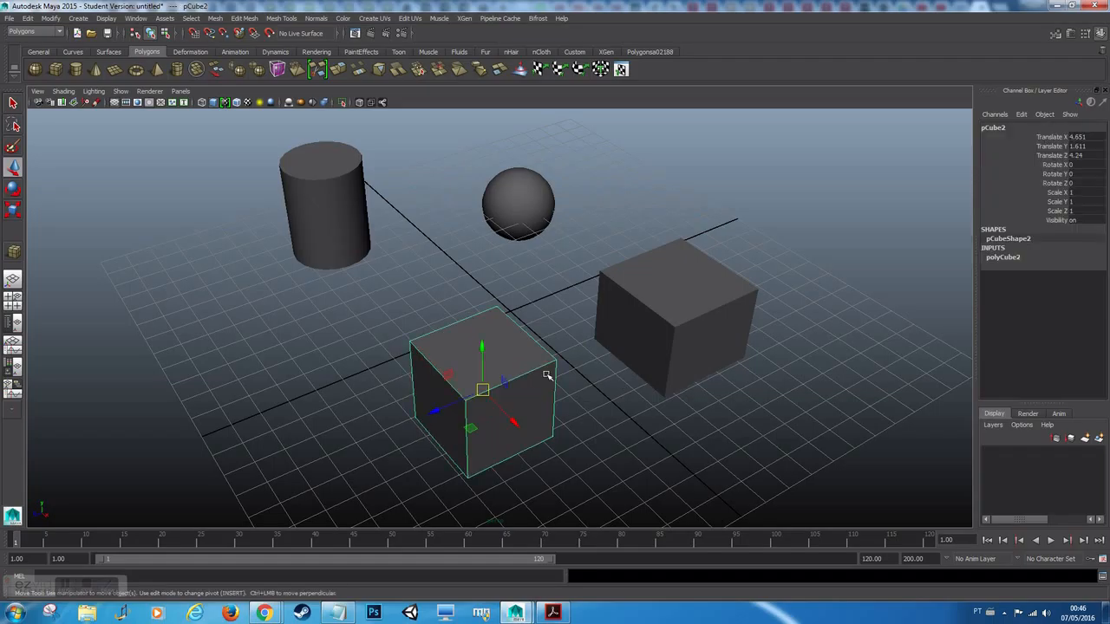
key(Delete)
key(ctrl+z)
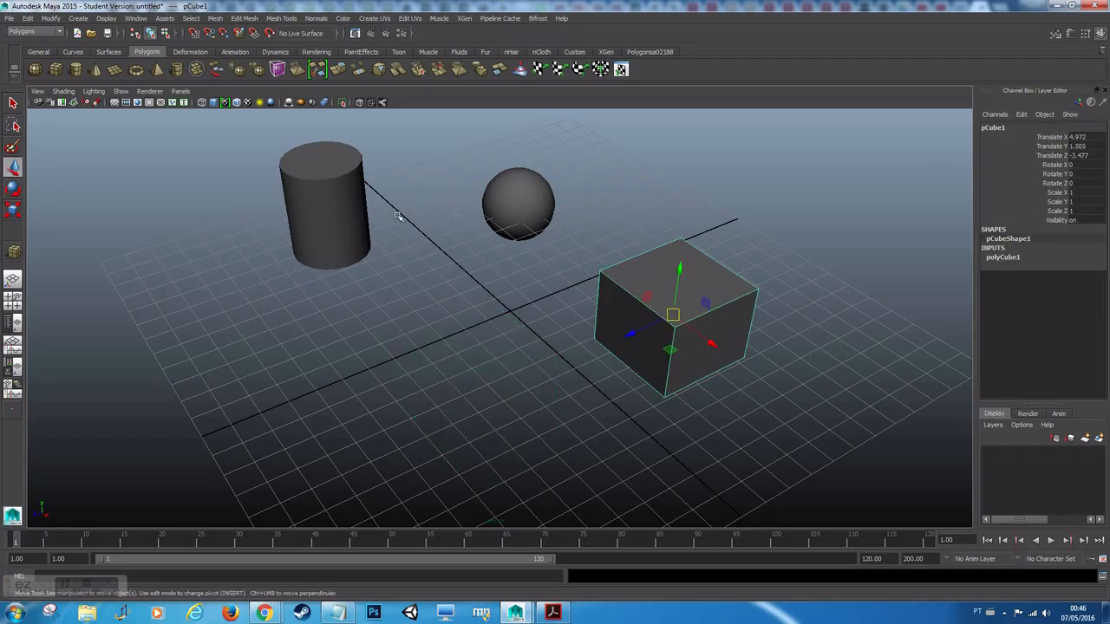
- Delete the cylinder and the sphere, and select the remaining cube
click(330, 215)
key(Delete)
click(488, 205)
key(Delete)
click(701, 321)
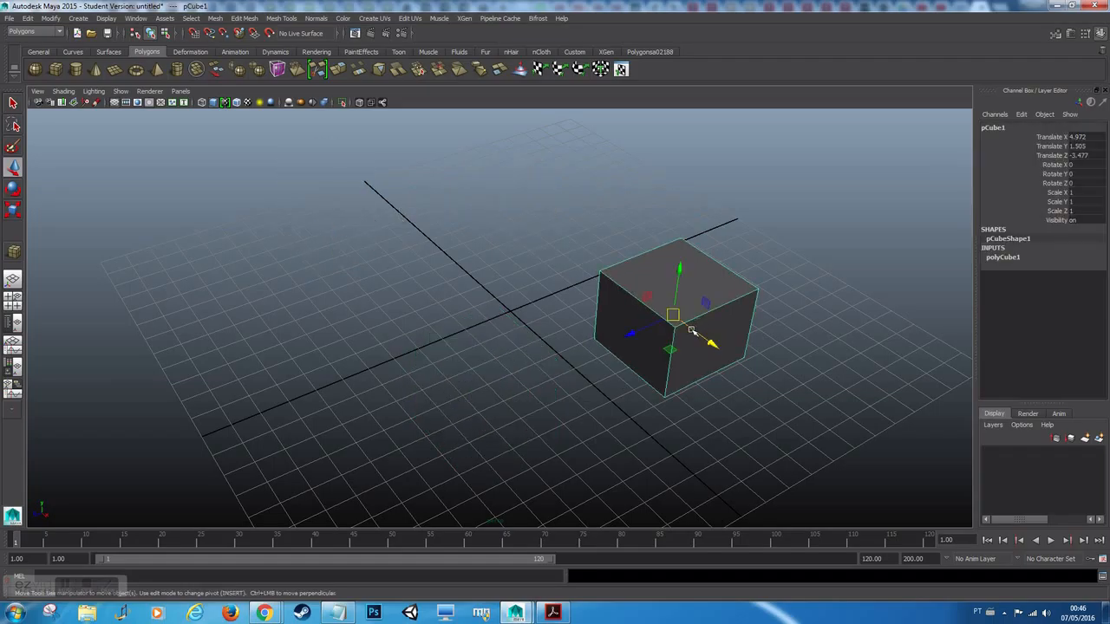
- Examine the cube up close from several angles, clearing its selection and selecting it again
alt+middle_drag(694, 332, 573, 361)
alt+drag(512, 374, 457, 377)
alt+right_drag(456, 377, 595, 365)
alt+middle_drag(595, 364, 476, 342)
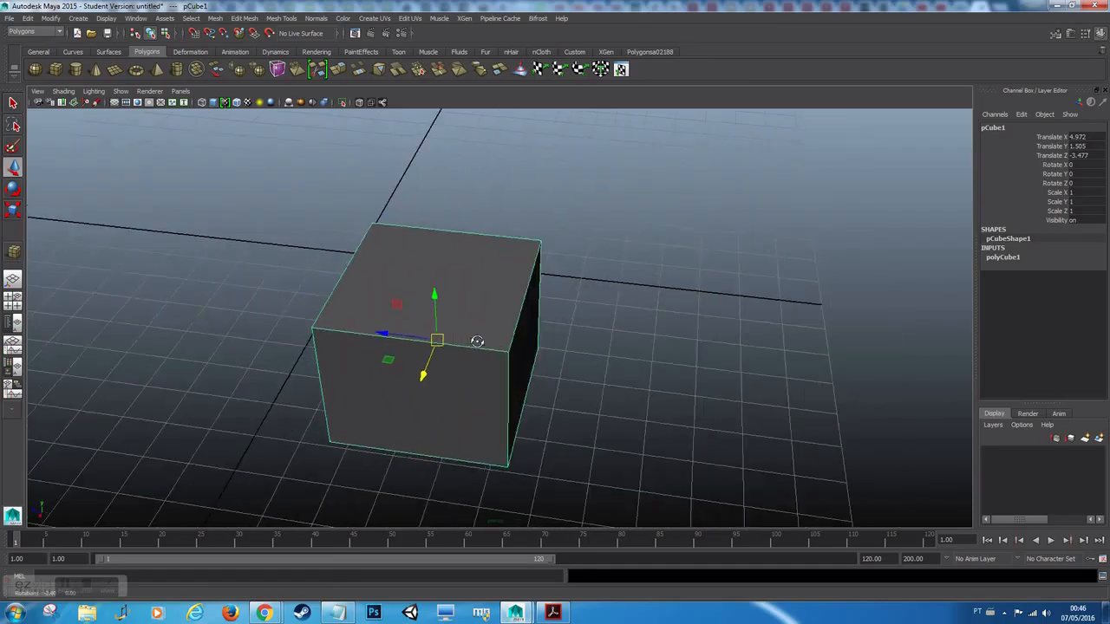
alt+drag(476, 341, 572, 361)
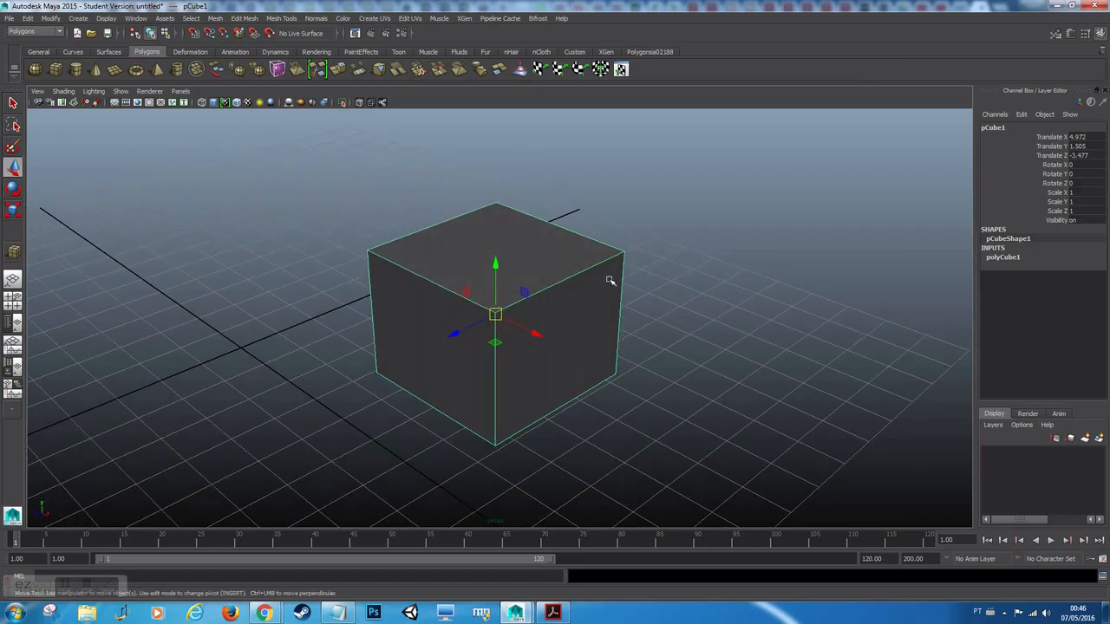
click(697, 291)
click(579, 287)
alt+drag(540, 303, 548, 369)
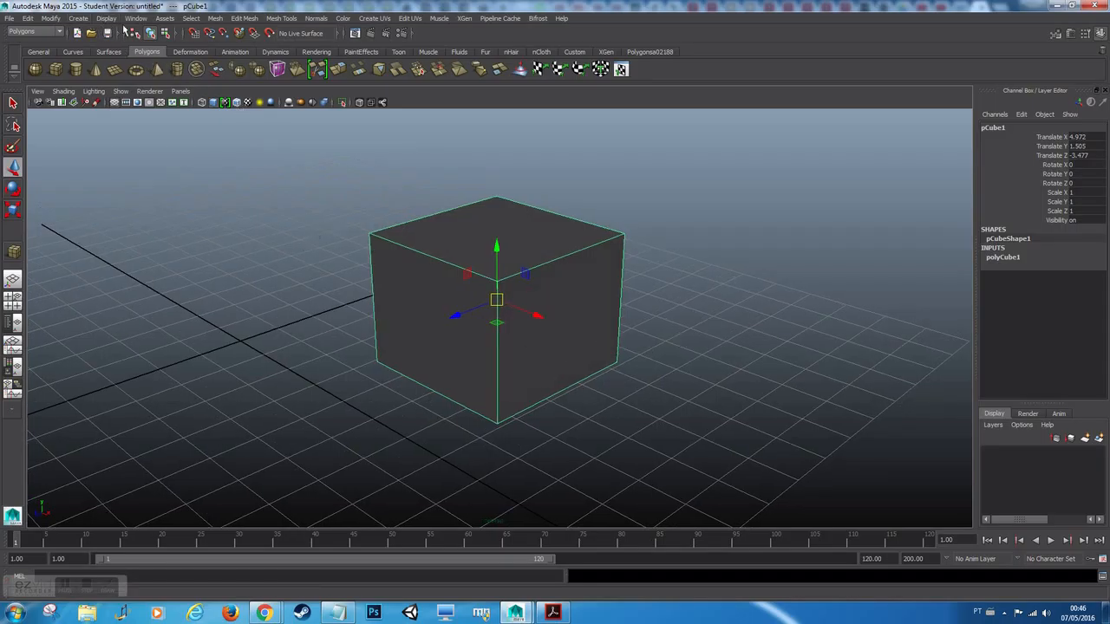
click(107, 19)
mouse_move(78, 19)
mouse_move(75, 50)
click(287, 346)
alt+drag(380, 322, 392, 347)
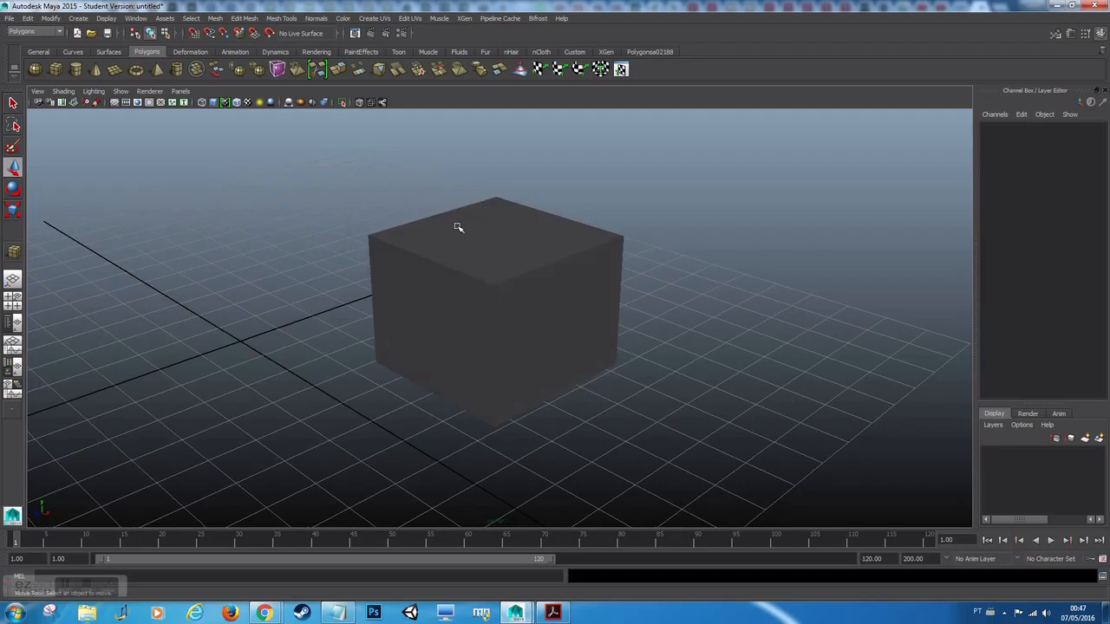
- Select and deselect the cube several times while viewing it from another angle, leaving it selected
click(496, 288)
click(351, 267)
click(444, 266)
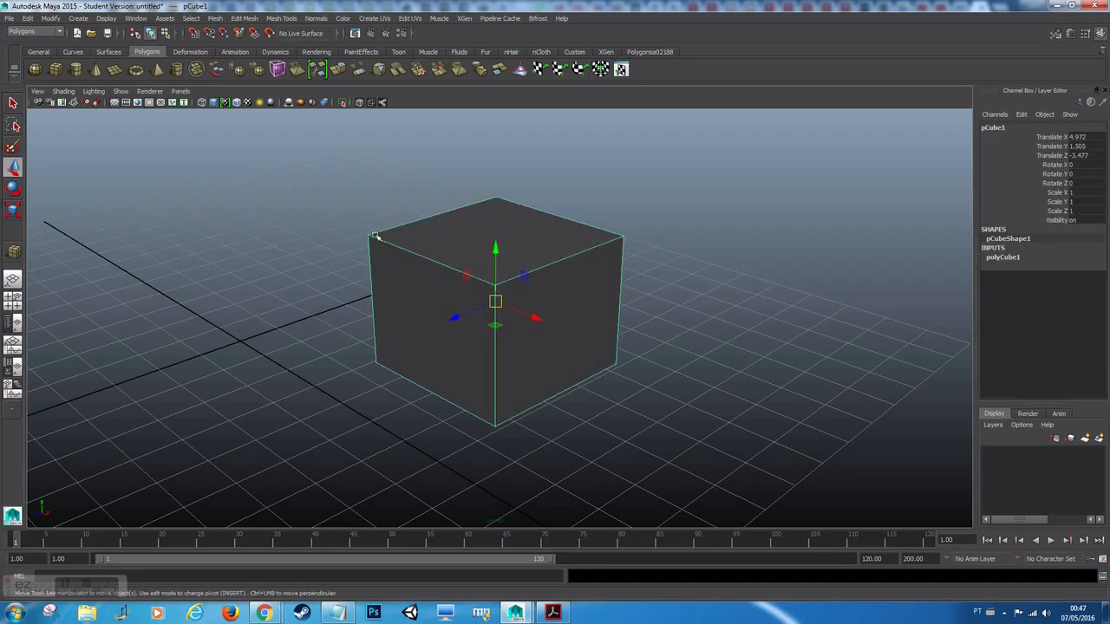
alt+drag(567, 255, 587, 274)
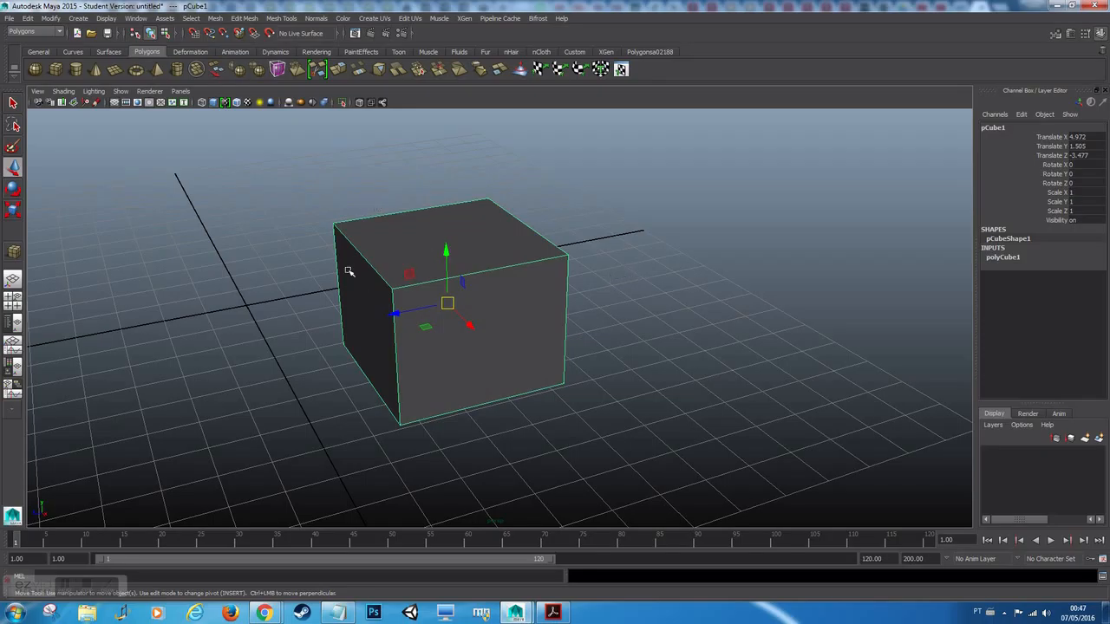
click(258, 332)
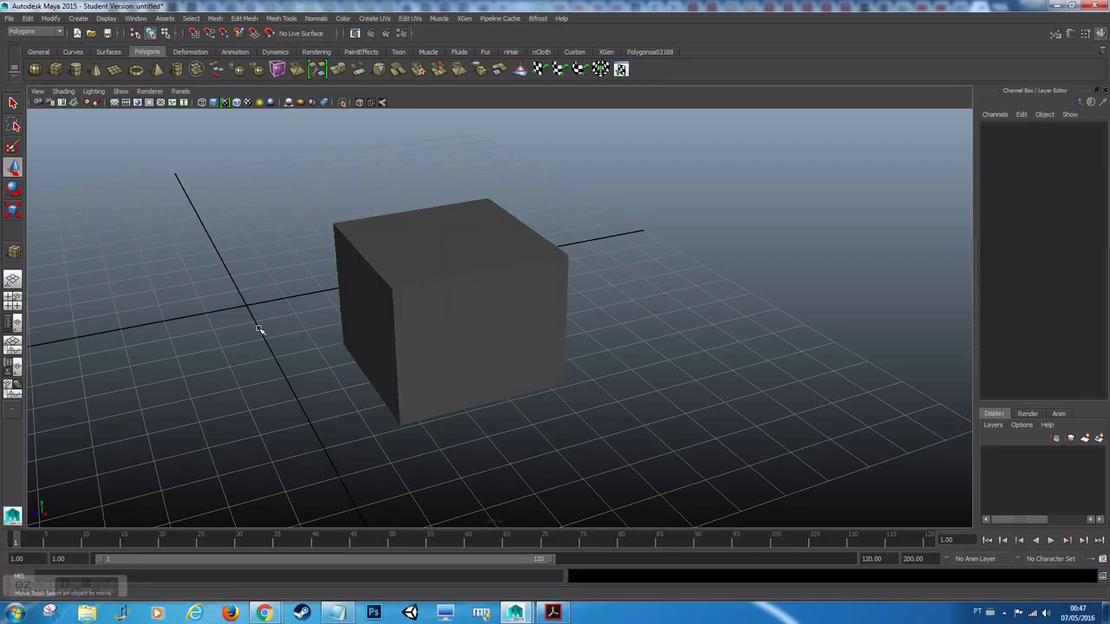
click(431, 290)
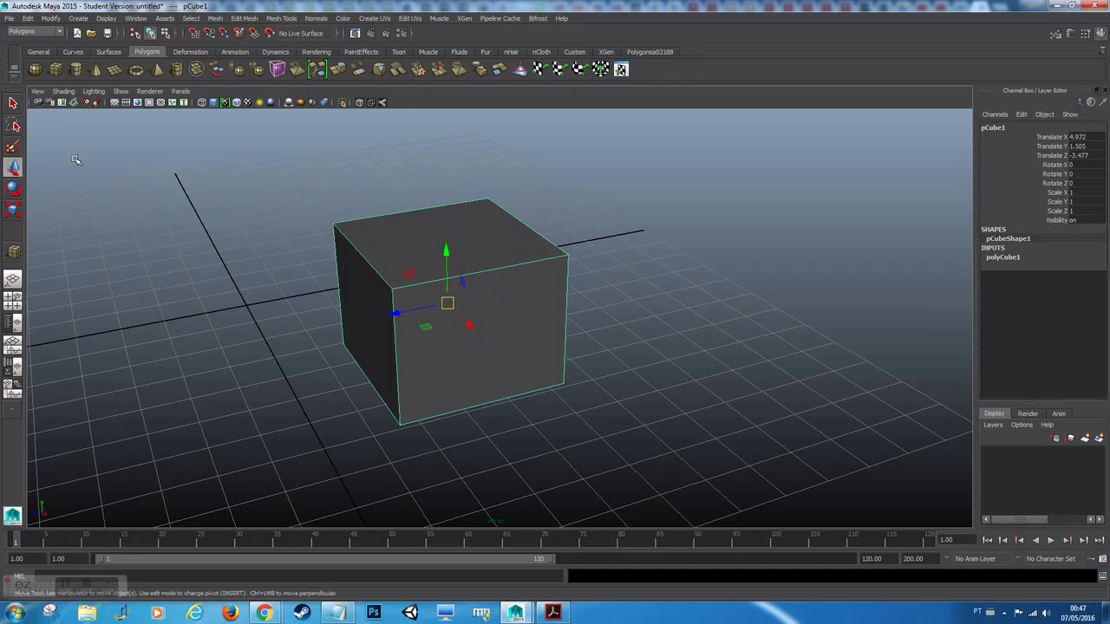
- Reselect the cube with the Move tool and the Scale tool in turn, and activate the Rotate tool on it
click(13, 102)
click(14, 170)
click(312, 257)
click(357, 275)
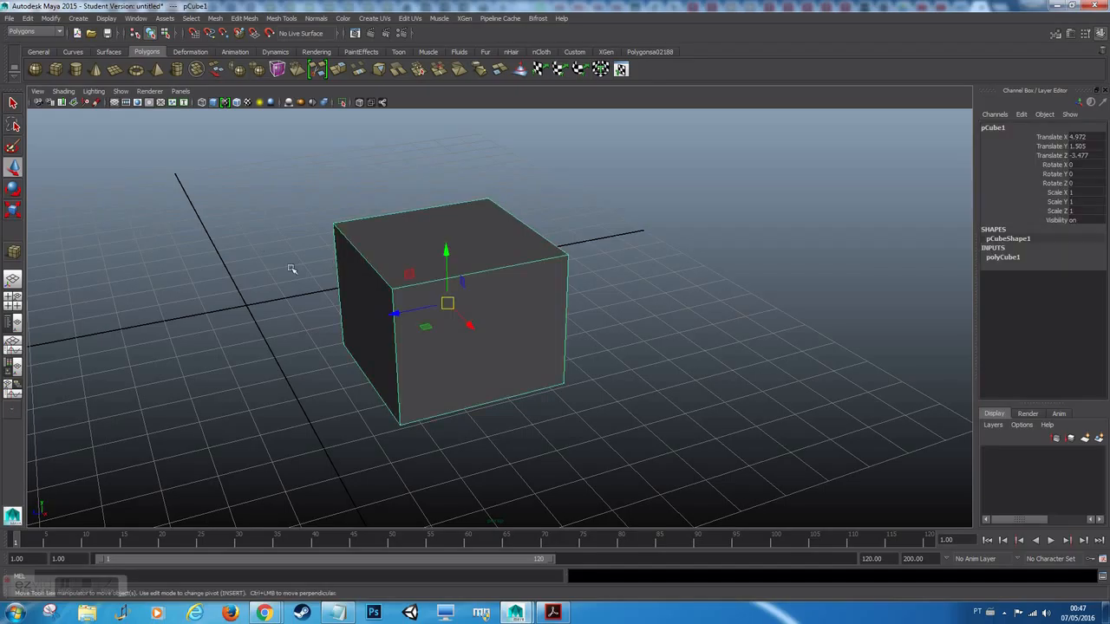
click(13, 211)
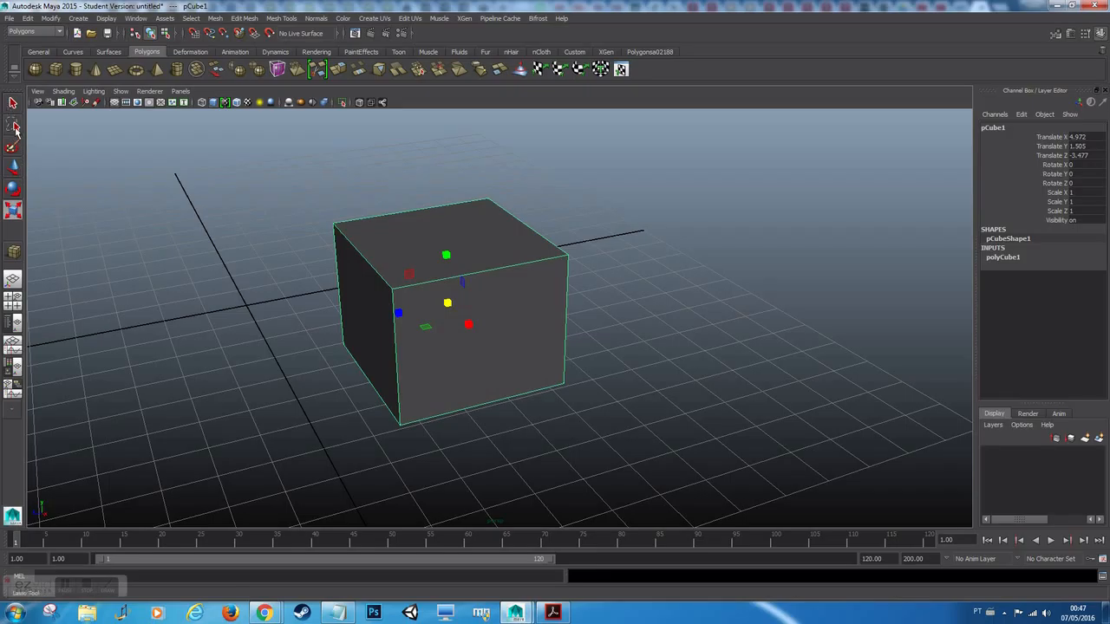
click(296, 290)
click(363, 280)
click(13, 189)
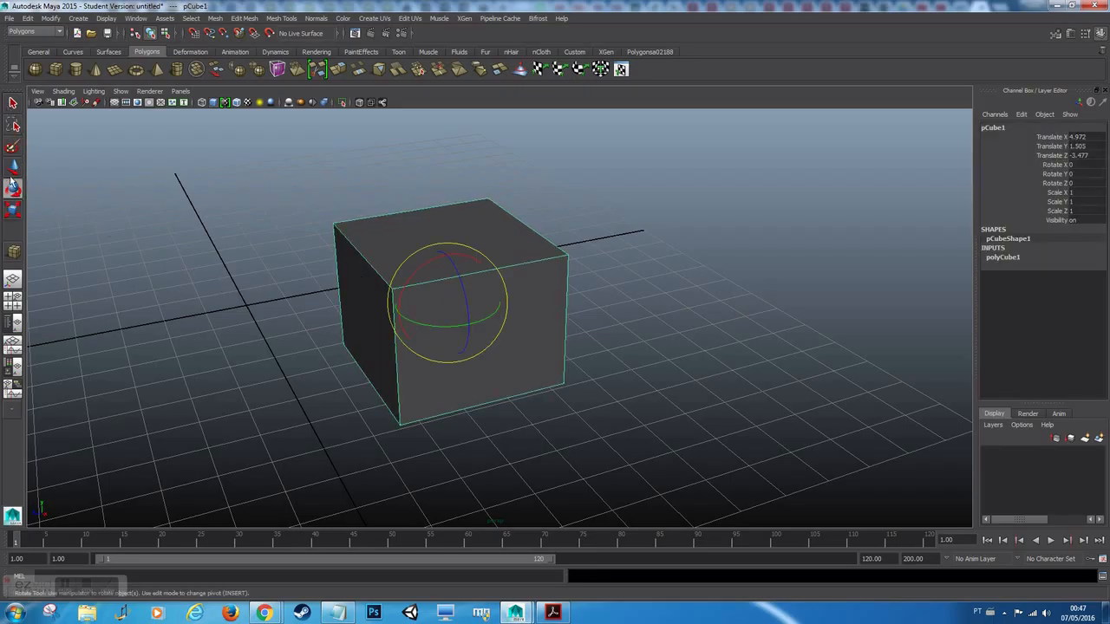
- Deselect and reselect the cube with the Select tool, and activate the Move tool on it
click(13, 102)
click(273, 261)
click(347, 315)
click(13, 167)
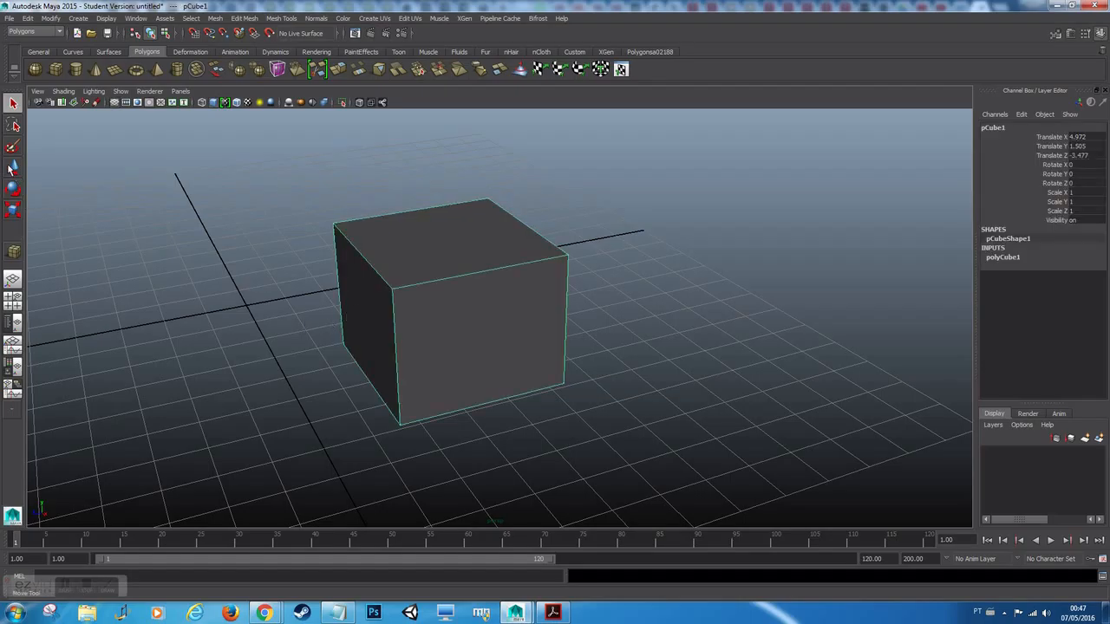
click(13, 167)
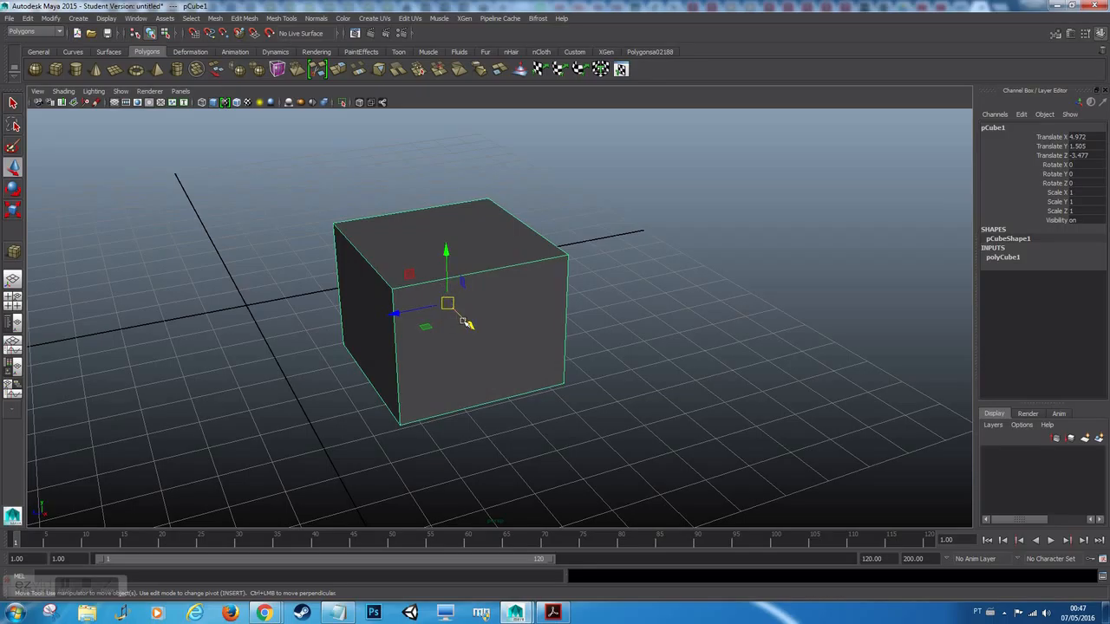
- Return to the Select tool, select the cube with a selection rectangle, and clear the selection
click(13, 102)
click(291, 305)
click(537, 393)
drag(221, 178, 546, 425)
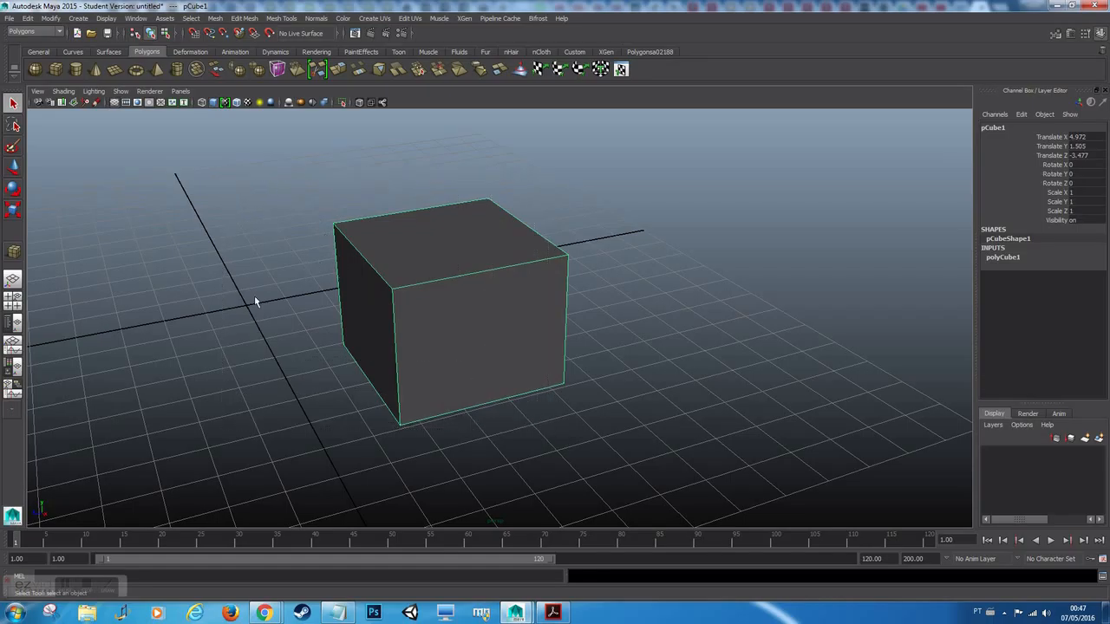
click(298, 309)
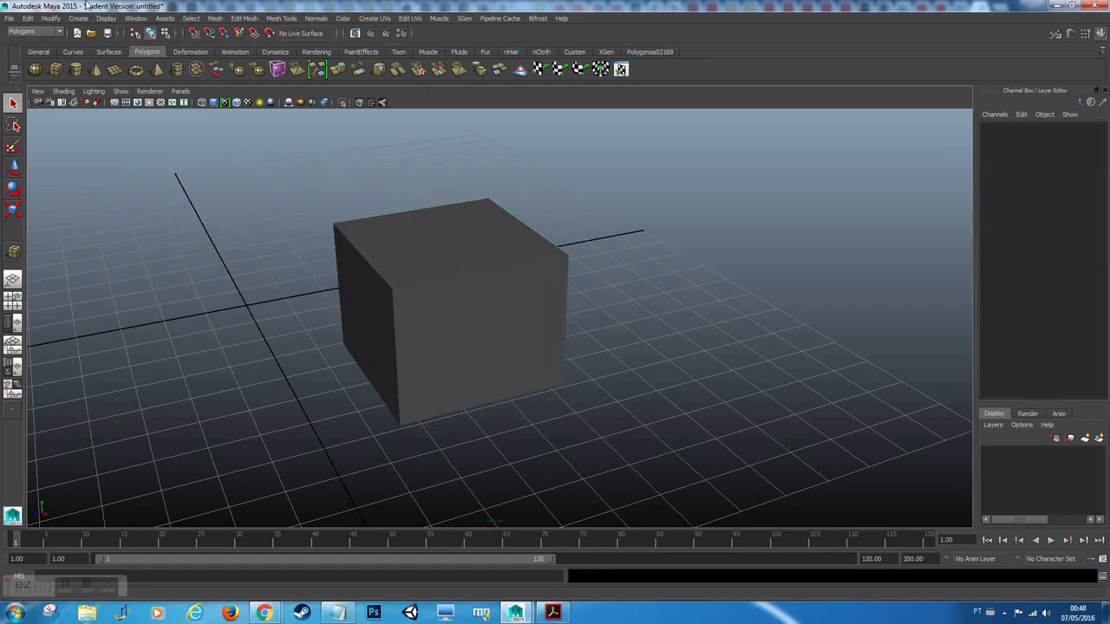
- Create a polygon sphere on the grid beside the cube, centred at about X -4.71, Y 0, Z 0.53
click(78, 18)
mouse_move(173, 44)
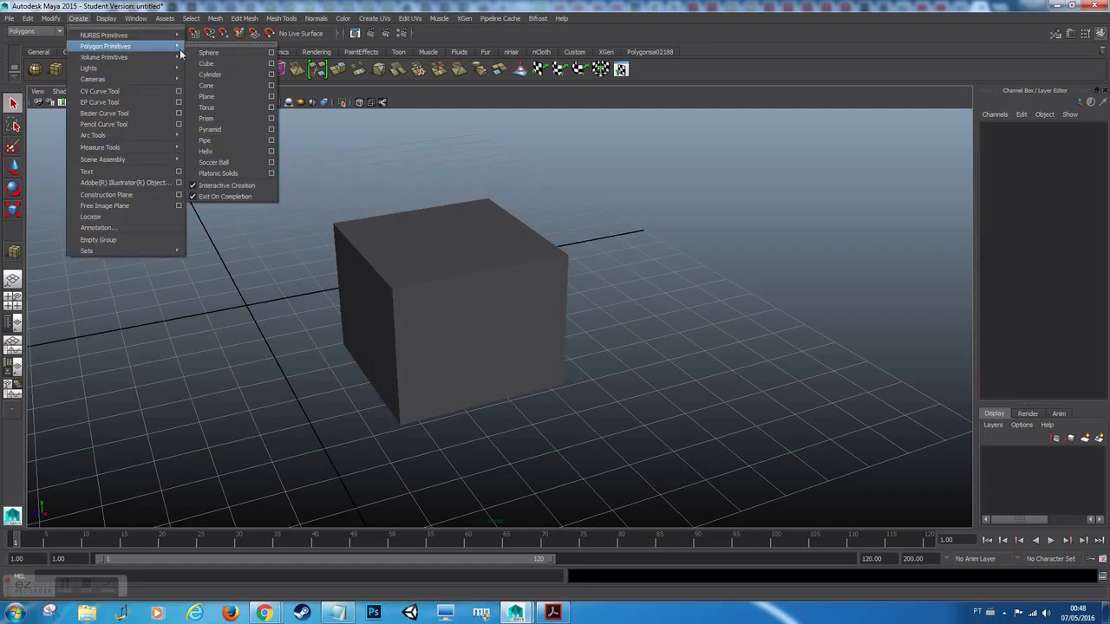
click(211, 61)
mouse_move(192, 246)
mouse_down()
mouse_move(243, 268)
mouse_move(235, 264)
mouse_up()
- Select the sphere and the cube together with a selection rectangle, and clear the selection
click(230, 335)
mouse_move(209, 350)
mouse_down()
mouse_move(407, 275)
mouse_move(426, 252)
mouse_up()
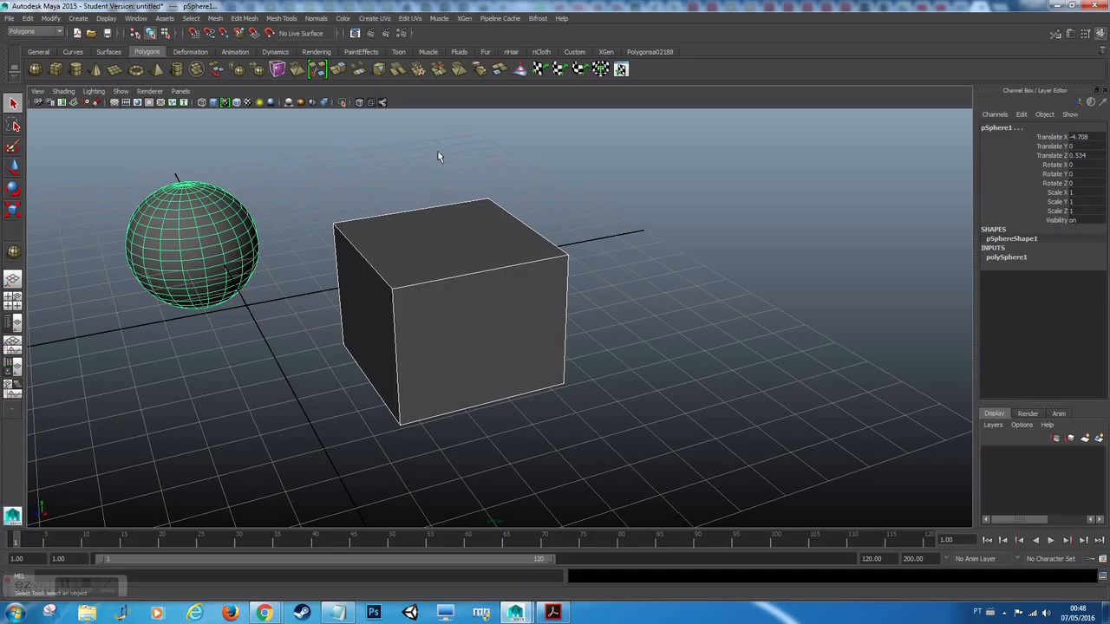
click(253, 367)
- Create a second polygon sphere at about X 6.20, Y 0, Z -9.67, and marquee-select all three objects before clearing the selection
click(78, 18)
mouse_move(105, 46)
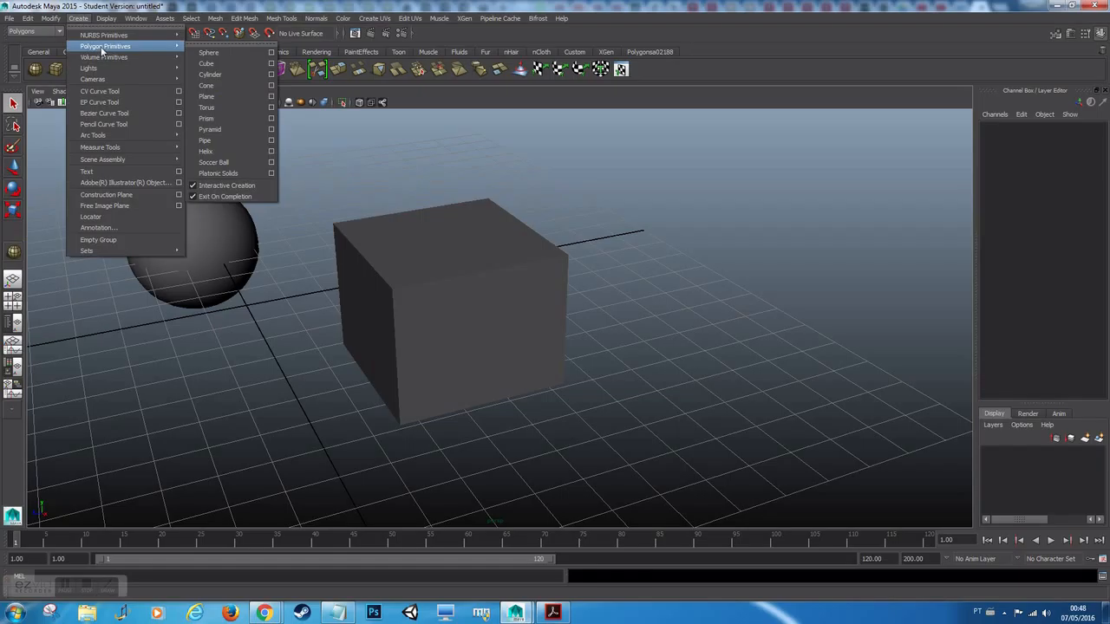
click(219, 55)
drag(708, 333, 753, 339)
shift+drag(191, 438, 652, 229)
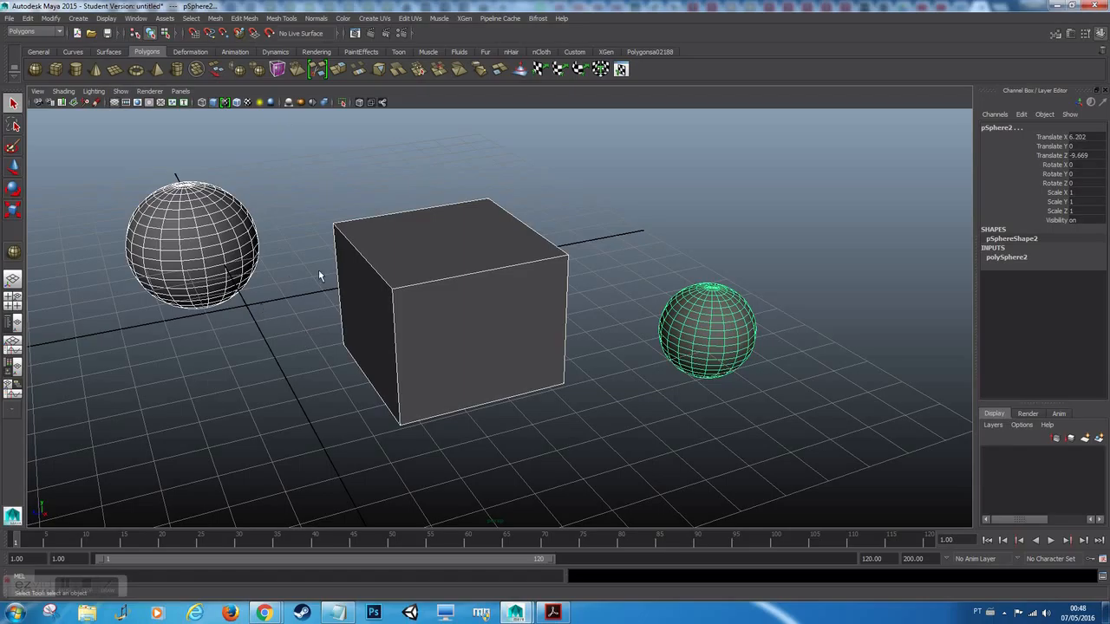
click(296, 269)
- Delete both spheres, leaving only the cube on the grid
click(698, 331)
key(Delete)
click(204, 247)
key(Delete)
- Switch the cube to face selection and select its top face and two visible side faces one at a time
click(457, 282)
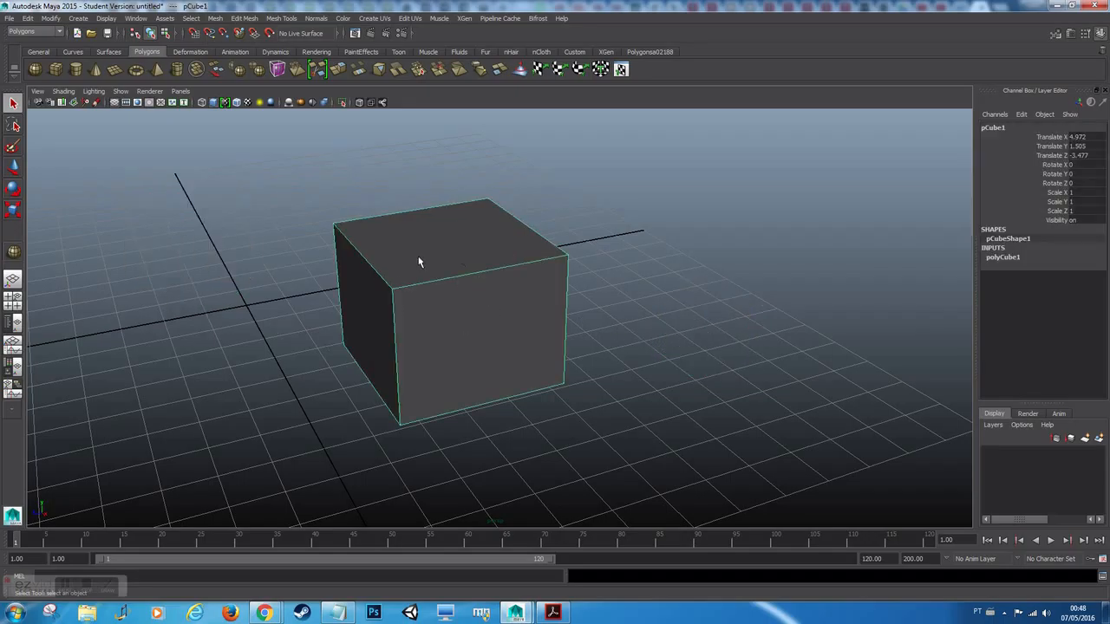
right_drag(447, 256, 448, 285)
click(458, 238)
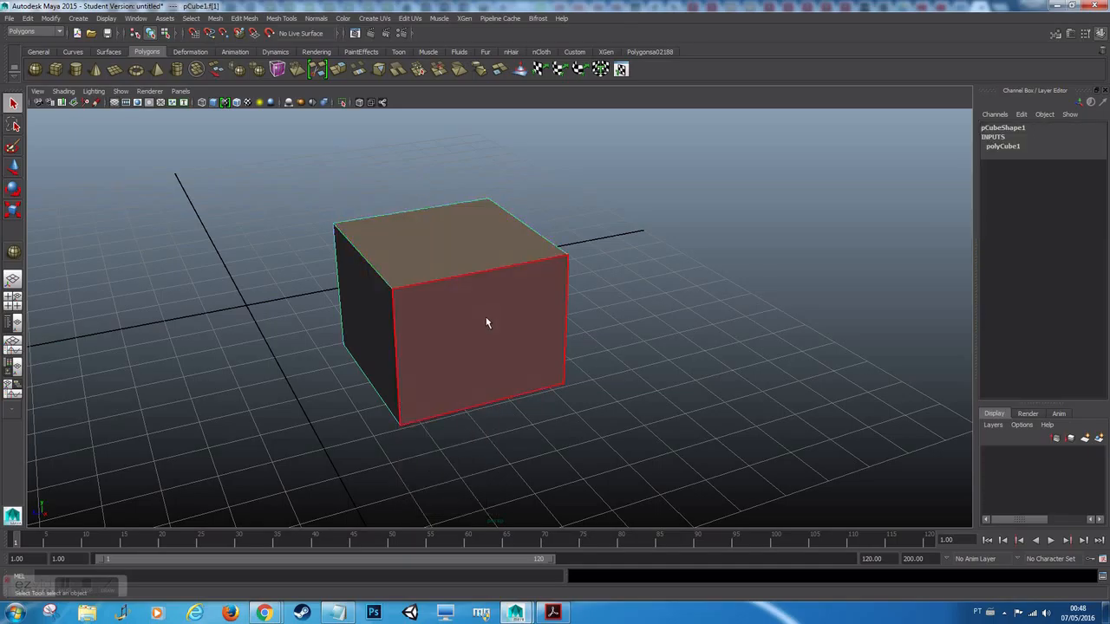
click(488, 321)
click(376, 325)
alt+drag(548, 343, 523, 327)
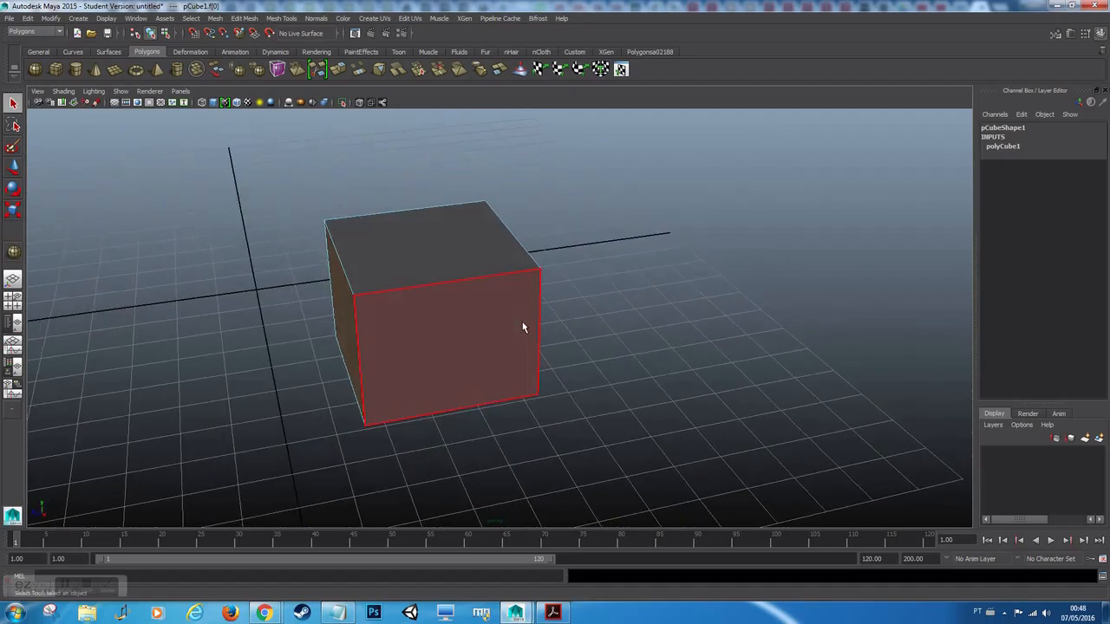
- Select the cube's top face, frame it in the view, and pull back to view the whole cube
click(420, 250)
key(f)
alt+drag(631, 291, 653, 323)
scroll(611, 322, down, 5)
alt+middle_drag(609, 321, 584, 288)
alt+drag(561, 295, 529, 321)
- Select all faces of the cube with a selection rectangle, inspect them from several angles, and return to selecting single faces
drag(220, 153, 691, 474)
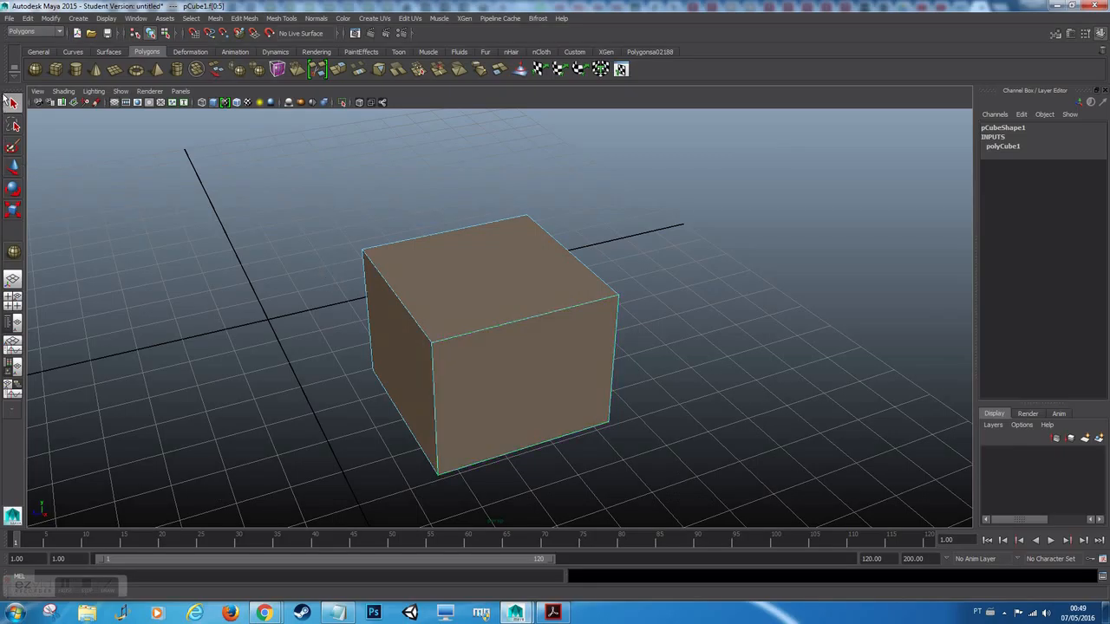
drag(309, 175, 719, 513)
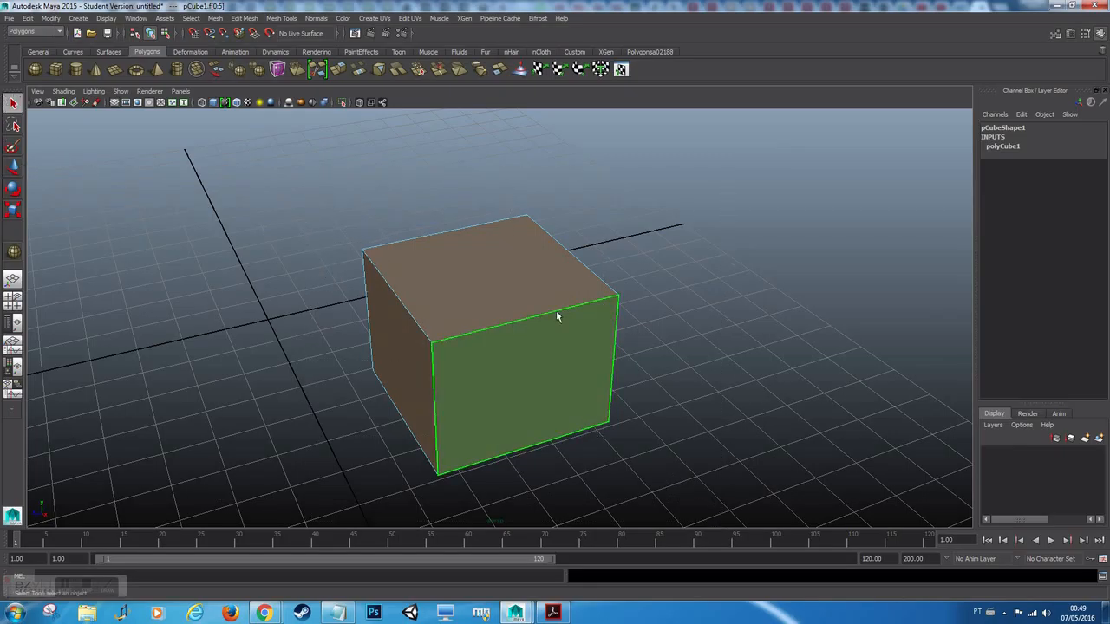
alt+drag(412, 325, 349, 372)
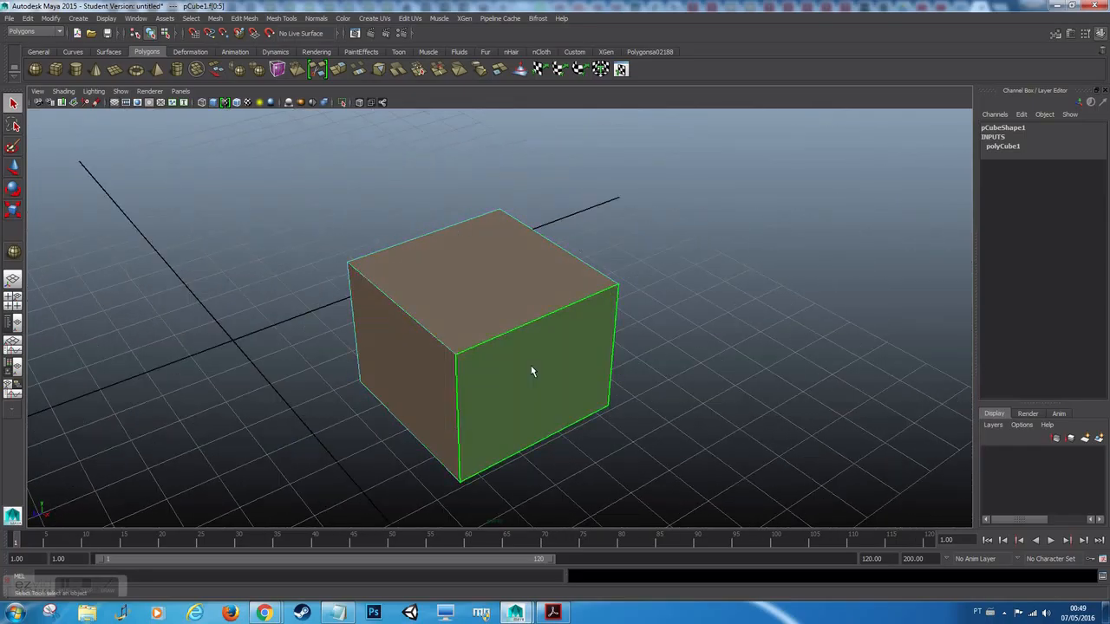
alt+drag(530, 372, 532, 382)
alt+drag(469, 455, 456, 425)
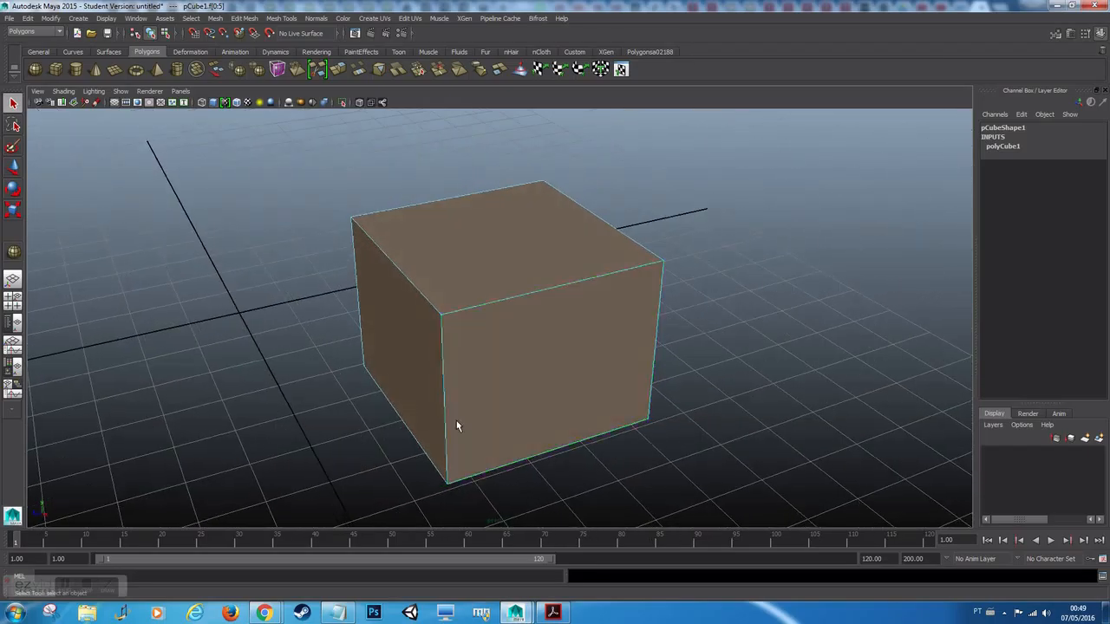
click(487, 293)
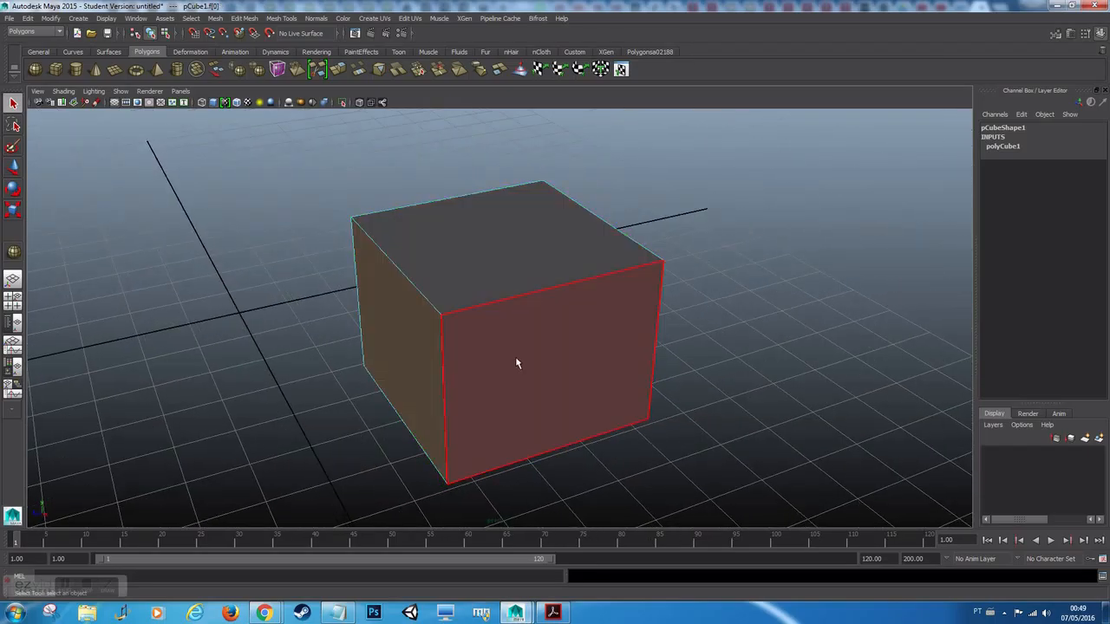
click(428, 339)
- Switch the cube to edge selection and select two adjoining edges of its top face one at a time
right_drag(441, 278, 443, 248)
click(412, 293)
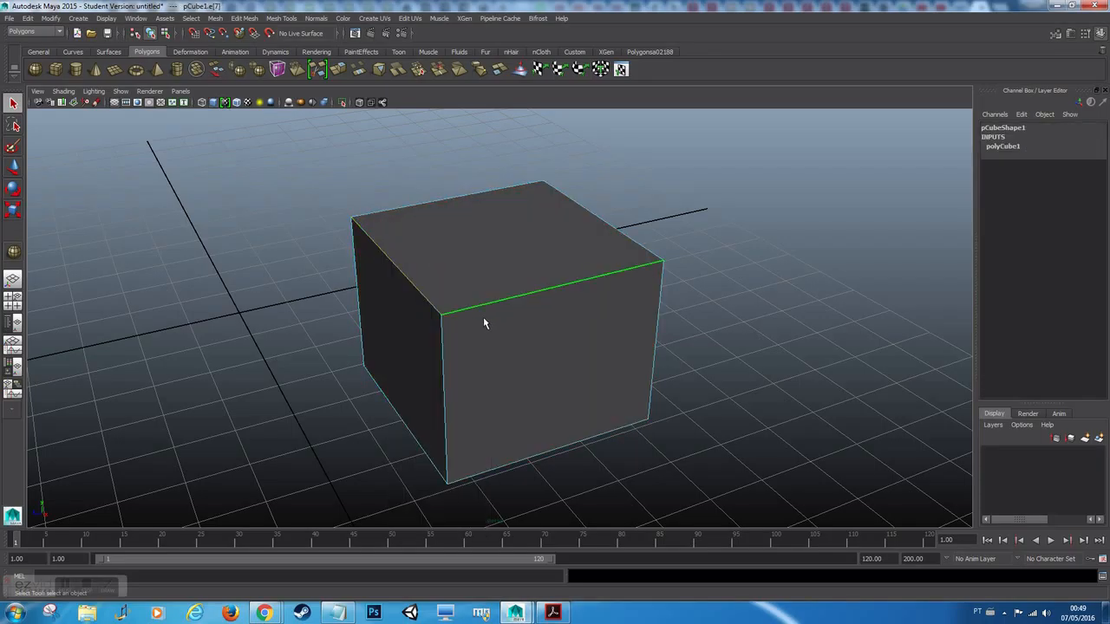
click(611, 274)
- Switch the cube to vertex selection and select the corner vertices of its top face one at a time
right_drag(470, 250, 422, 252)
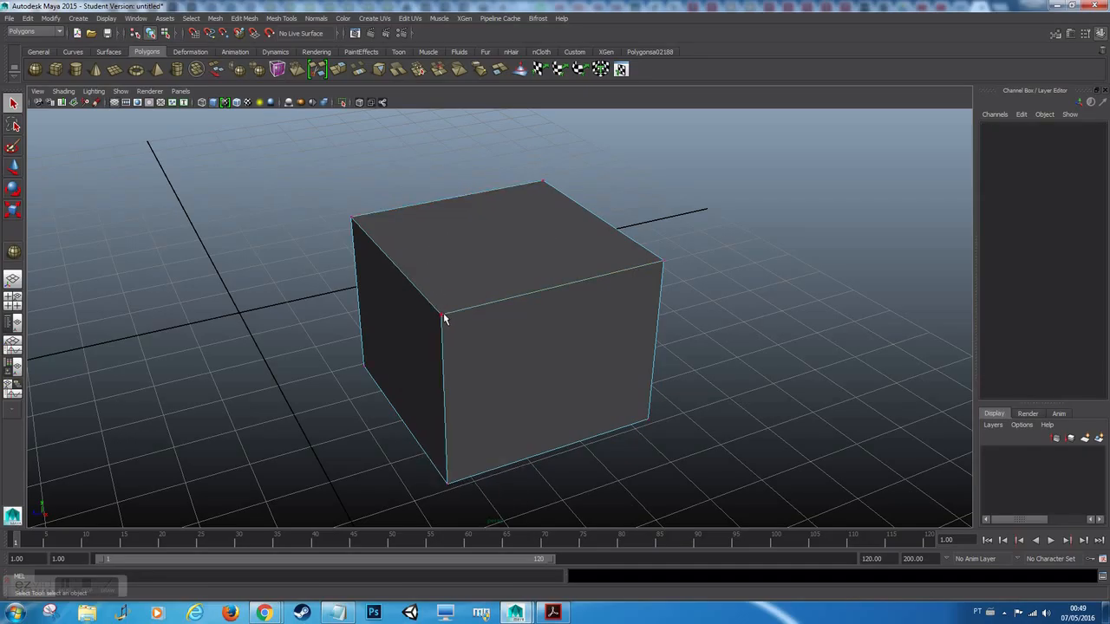
click(442, 315)
click(665, 263)
click(664, 264)
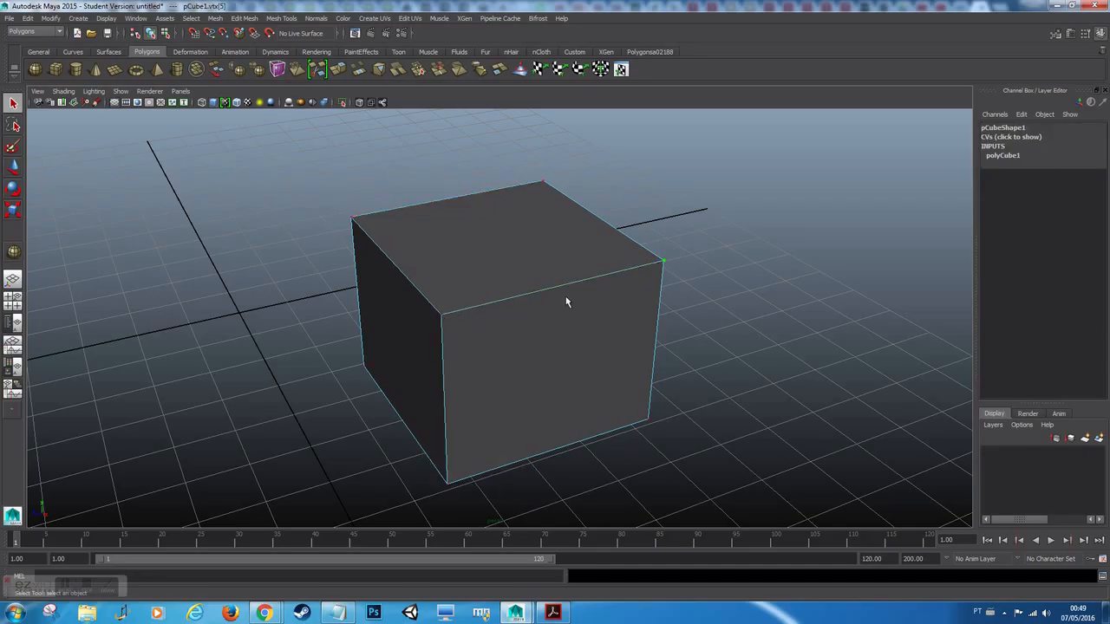
click(450, 313)
click(365, 223)
click(524, 205)
- Switch back to face selection, select the cube's top face, and try the Move, Rotate and Scale tools on it, ending with Move
right_drag(462, 300, 501, 247)
click(501, 248)
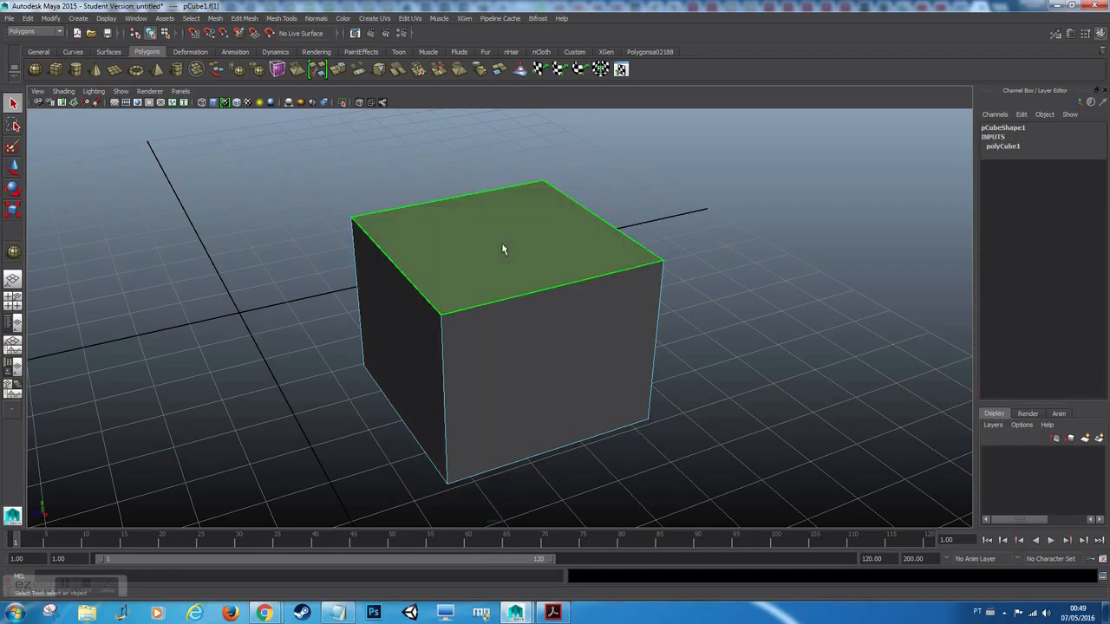
key(w)
click(13, 167)
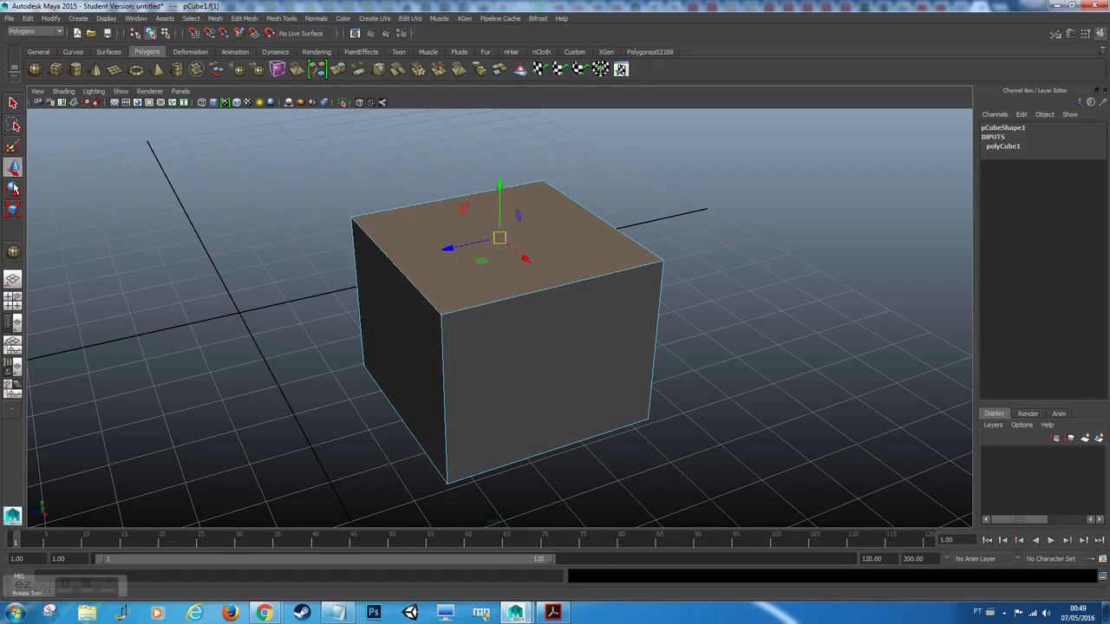
click(13, 188)
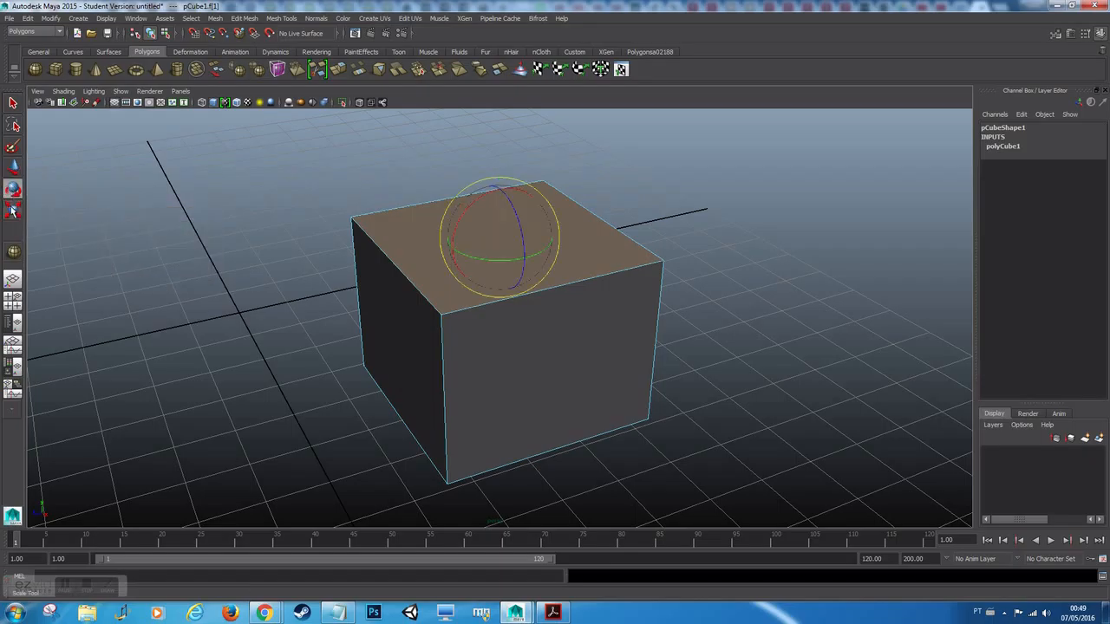
click(13, 209)
click(15, 169)
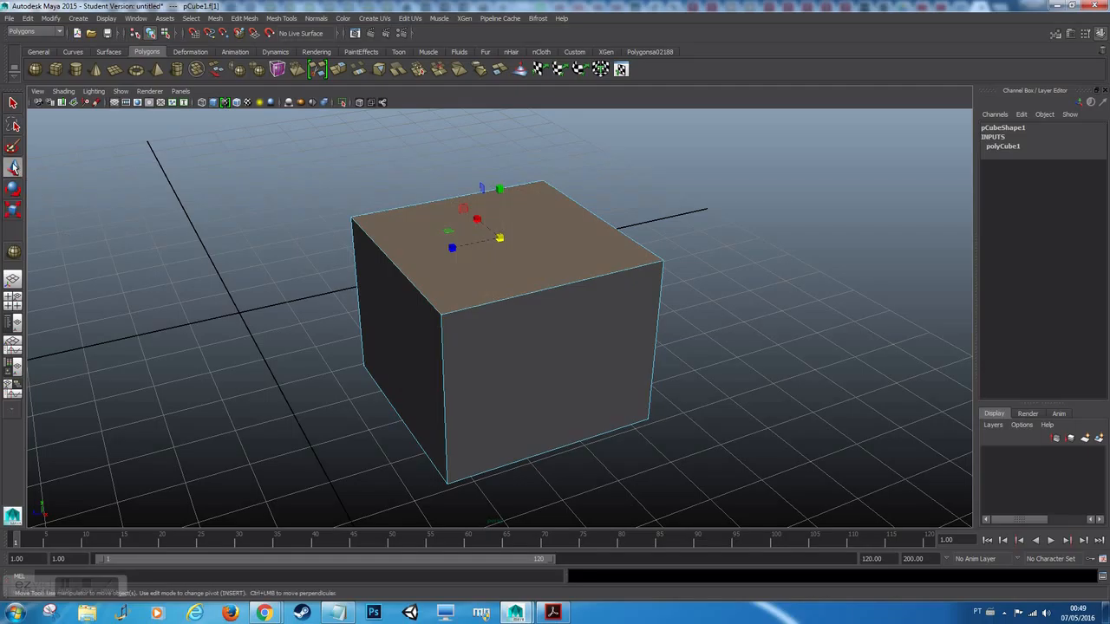
- Return the cube from face selection to object mode and select the whole cube
right_click(486, 297)
mouse_move(486, 297)
right_down()
mouse_move(460, 299)
mouse_move(502, 289)
right_up()
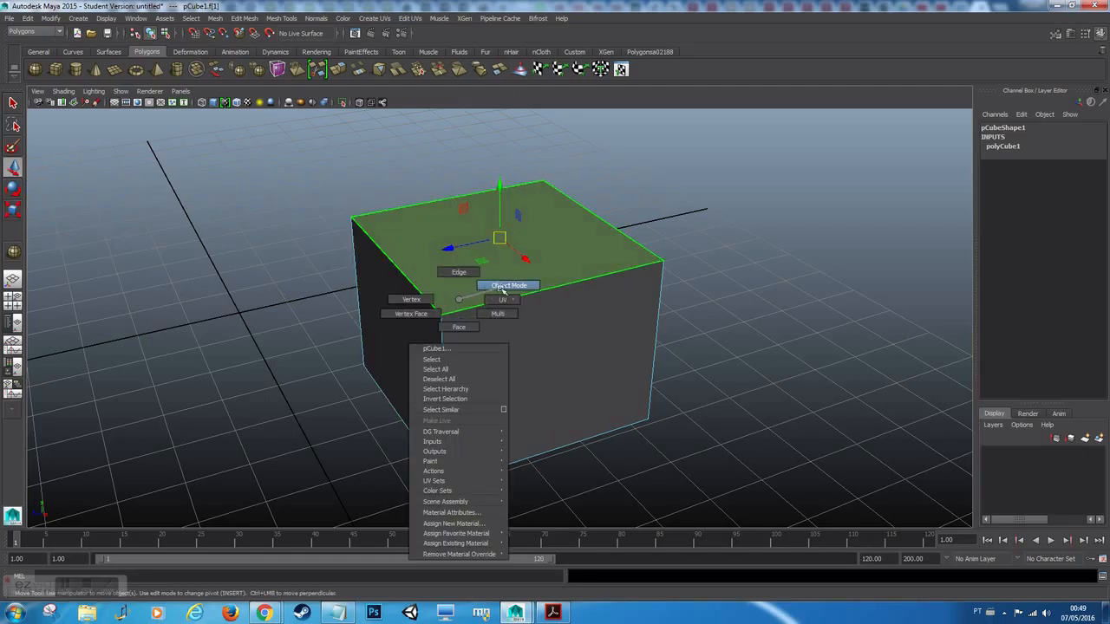
right_drag(502, 285, 459, 301)
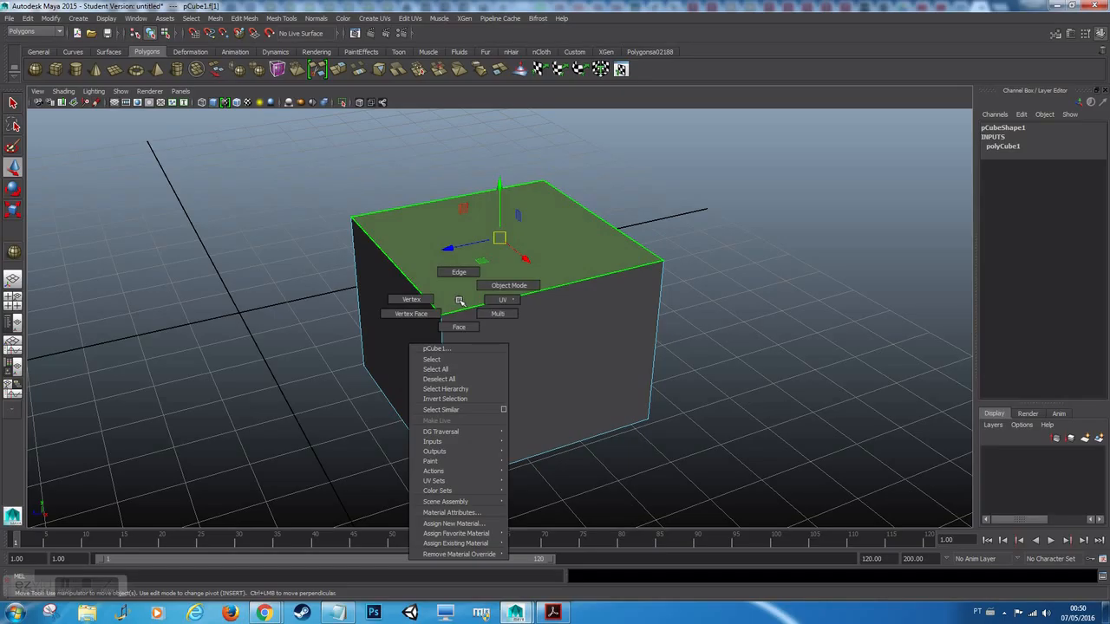
right_drag(459, 300, 486, 285)
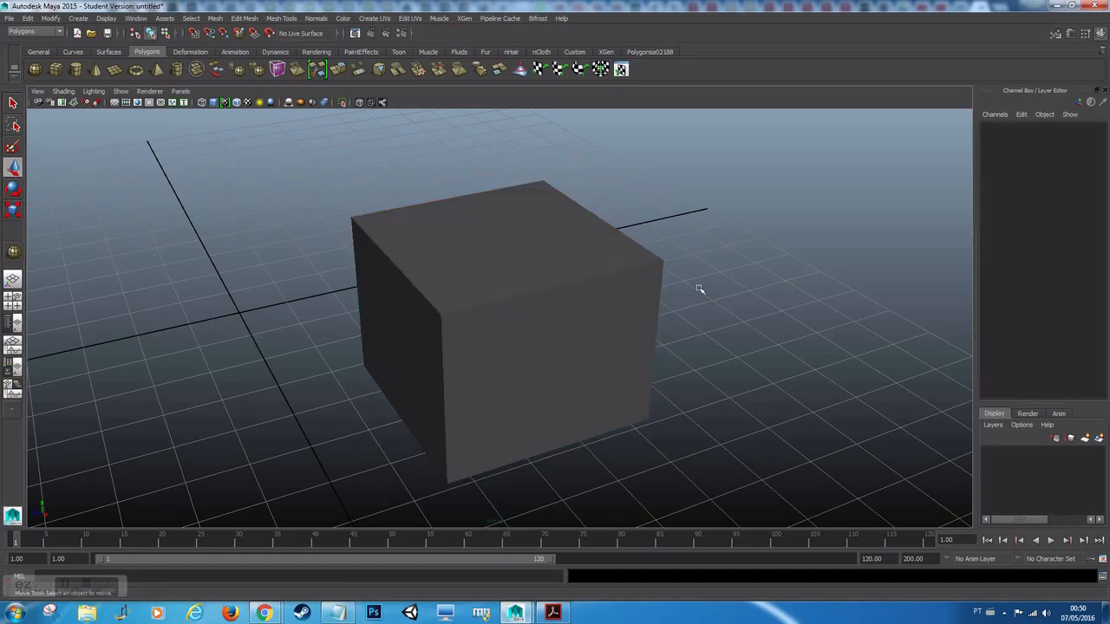
click(471, 253)
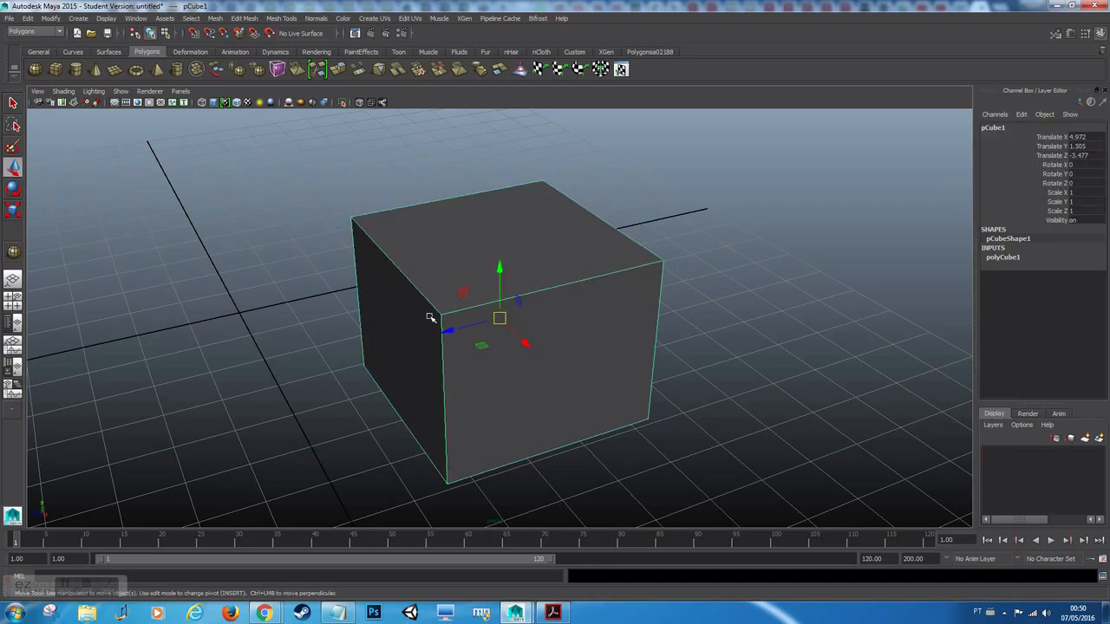
- Move the cube freely to about X 2.15, Y 1.55 and Z -1.24
alt+drag(546, 374, 325, 364)
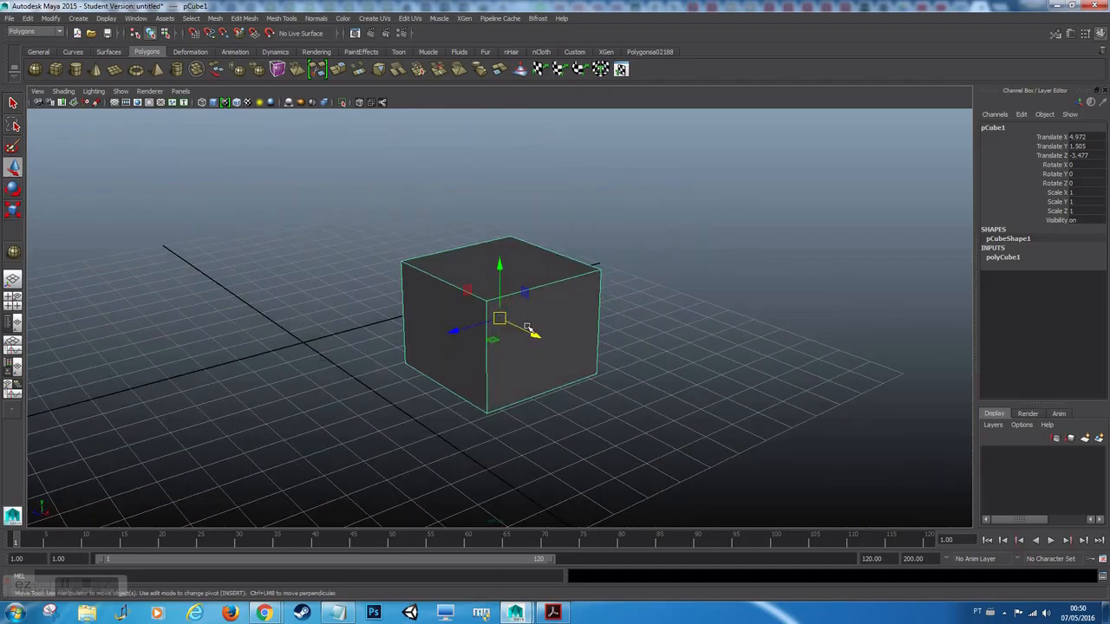
drag(502, 322, 466, 326)
drag(363, 334, 444, 263)
drag(287, 307, 349, 350)
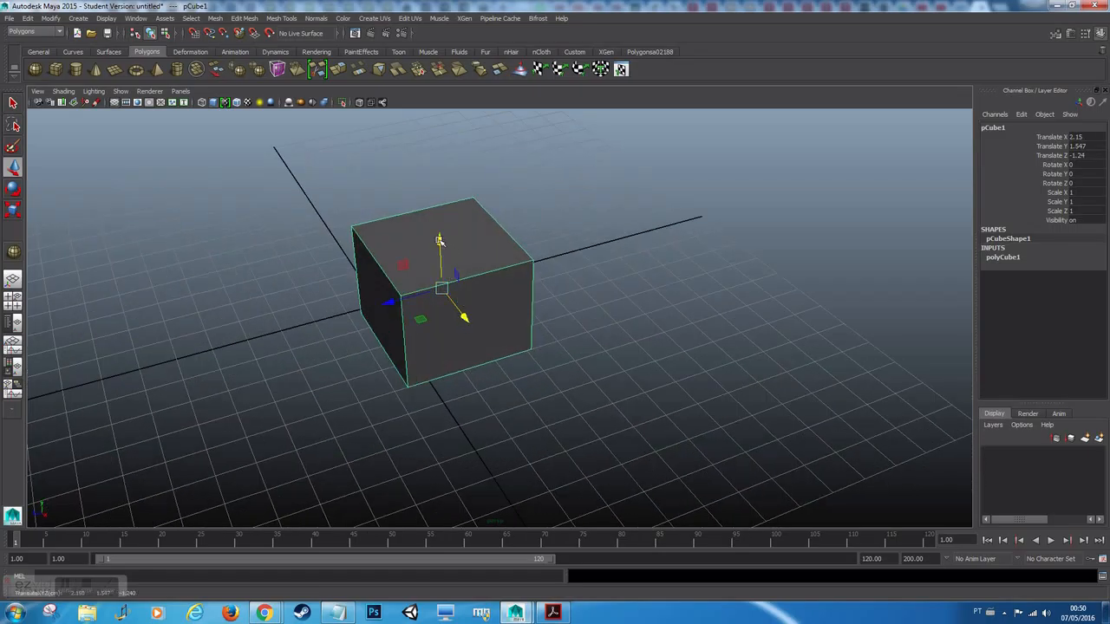
click(389, 302)
- Move the cube along single axes and freely, to about X 2.73, Y 2.36 and Z 0.69
alt+drag(388, 303, 559, 334)
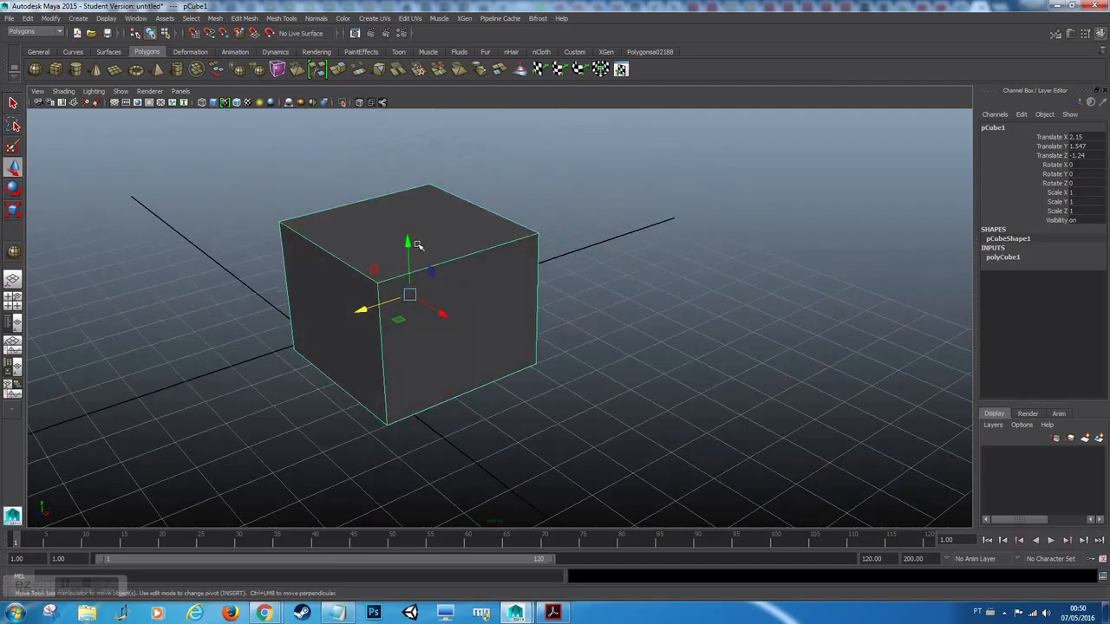
mouse_move(406, 241)
mouse_down()
mouse_move(397, 202)
mouse_move(401, 228)
mouse_up()
drag(441, 295, 493, 344)
drag(406, 326, 358, 370)
drag(398, 324, 340, 296)
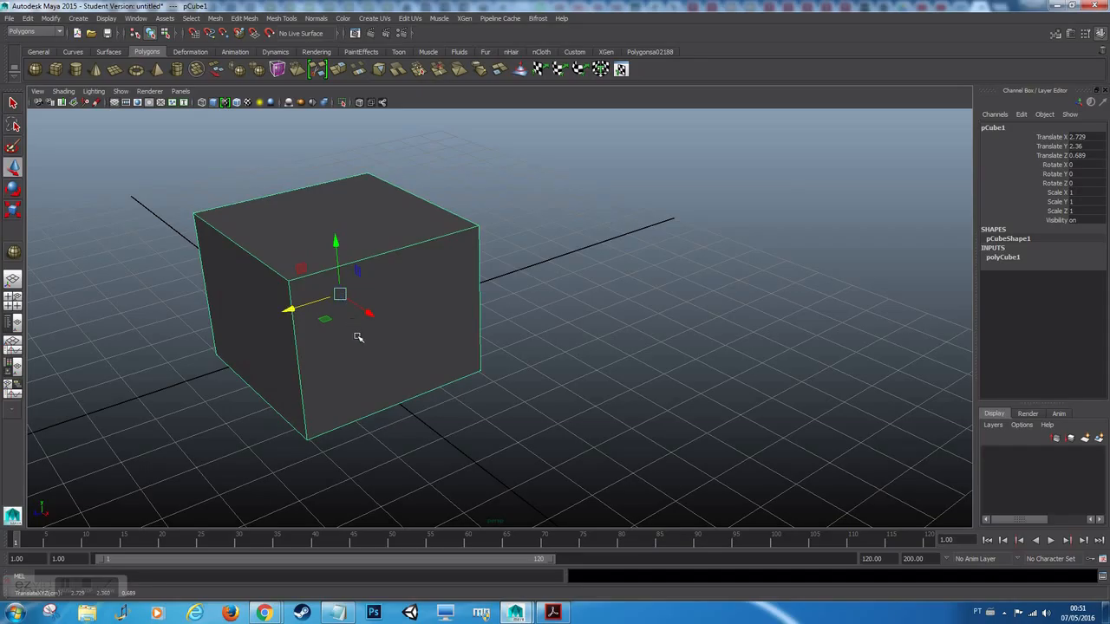
- Move the cube within its XY plane to about X 3.50 and Y 2.55
alt+drag(357, 338, 379, 337)
alt+right_drag(379, 337, 466, 337)
alt+drag(462, 337, 329, 266)
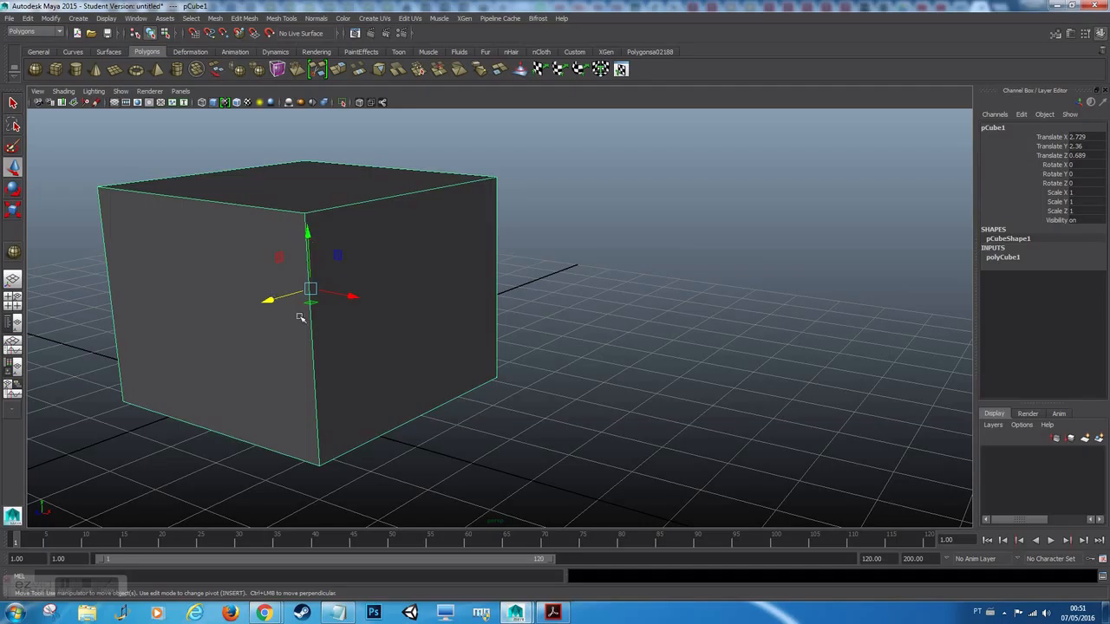
click(338, 256)
click(353, 300)
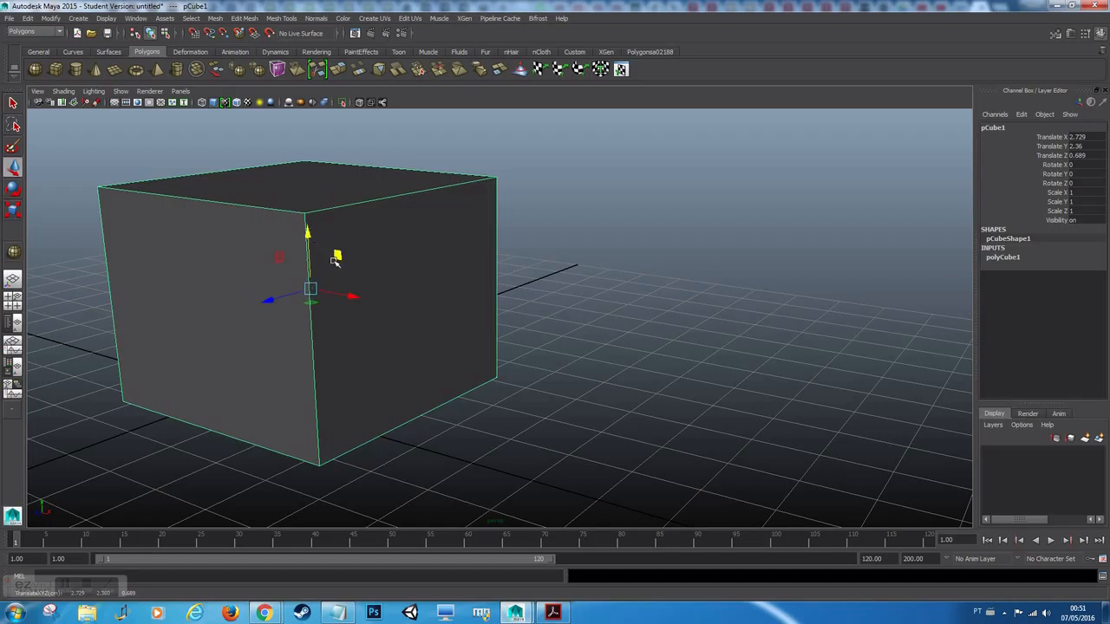
alt+drag(284, 314, 342, 260)
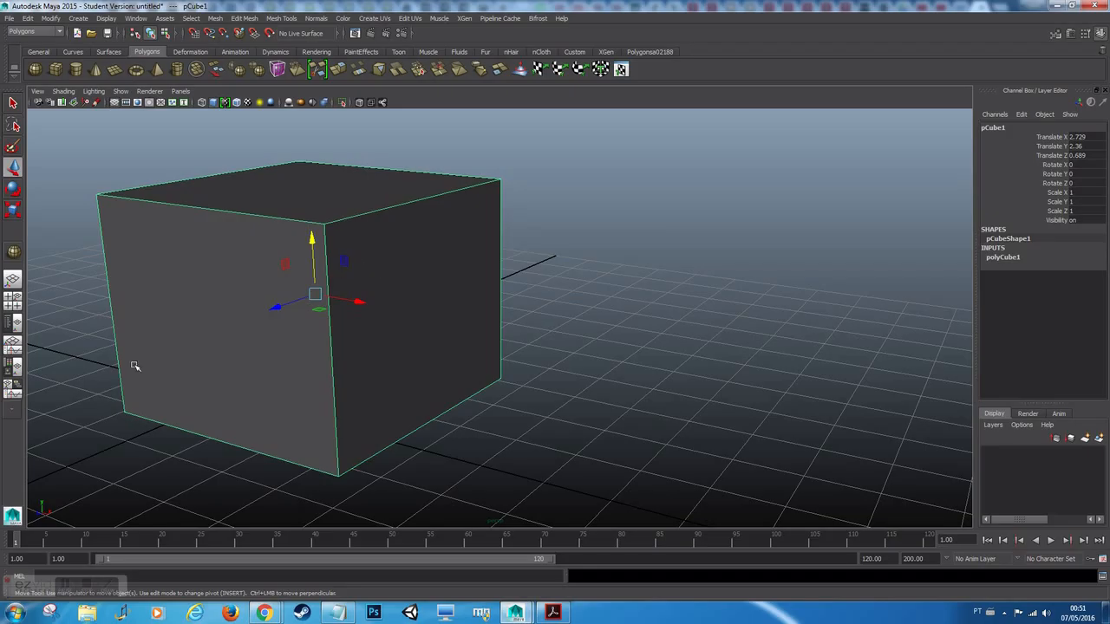
drag(335, 272, 388, 257)
drag(323, 302, 320, 301)
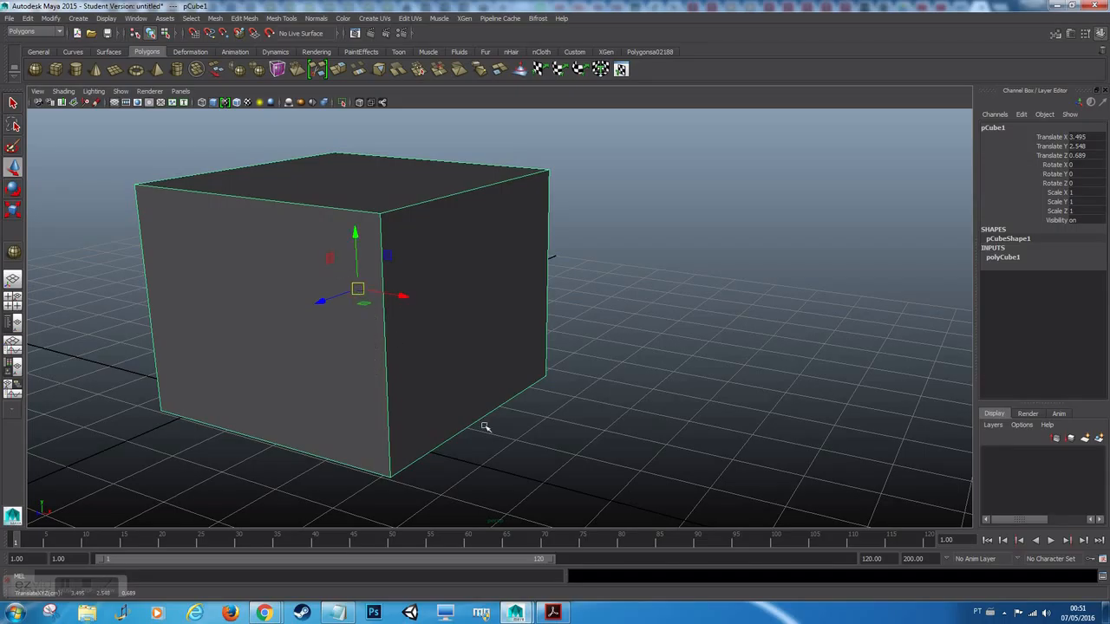
- Try the Rotate tool on the cube, around its Z axis and then freely, undoing the rotations
alt+drag(261, 237, 362, 263)
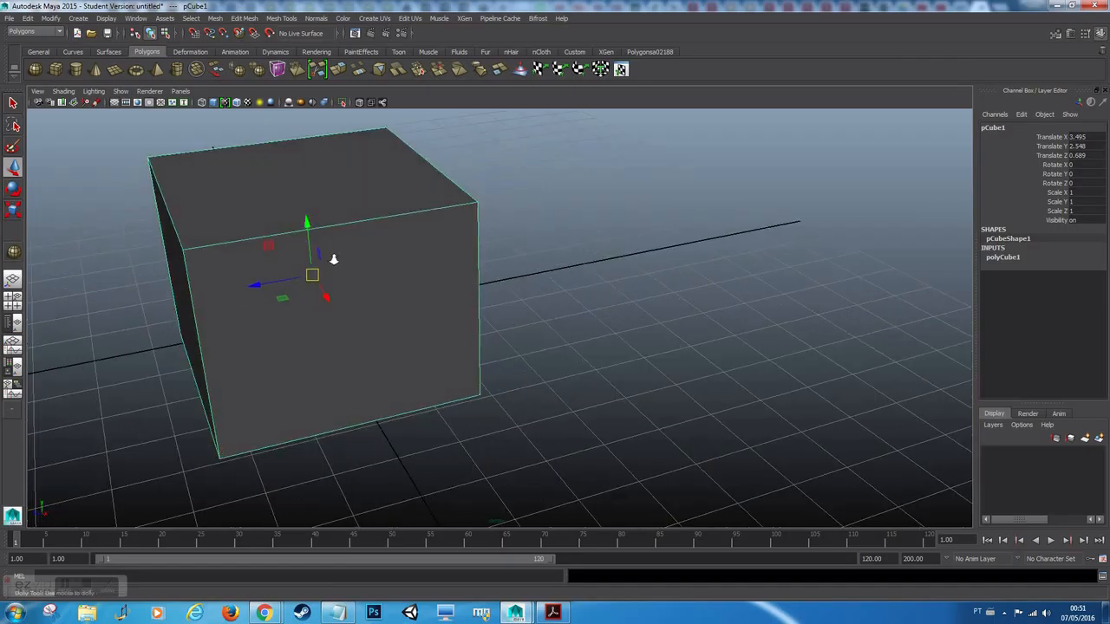
alt+right_drag(363, 262, 282, 250)
click(13, 190)
alt+drag(310, 264, 398, 258)
key(ctrl+z)
key(ctrl+z)
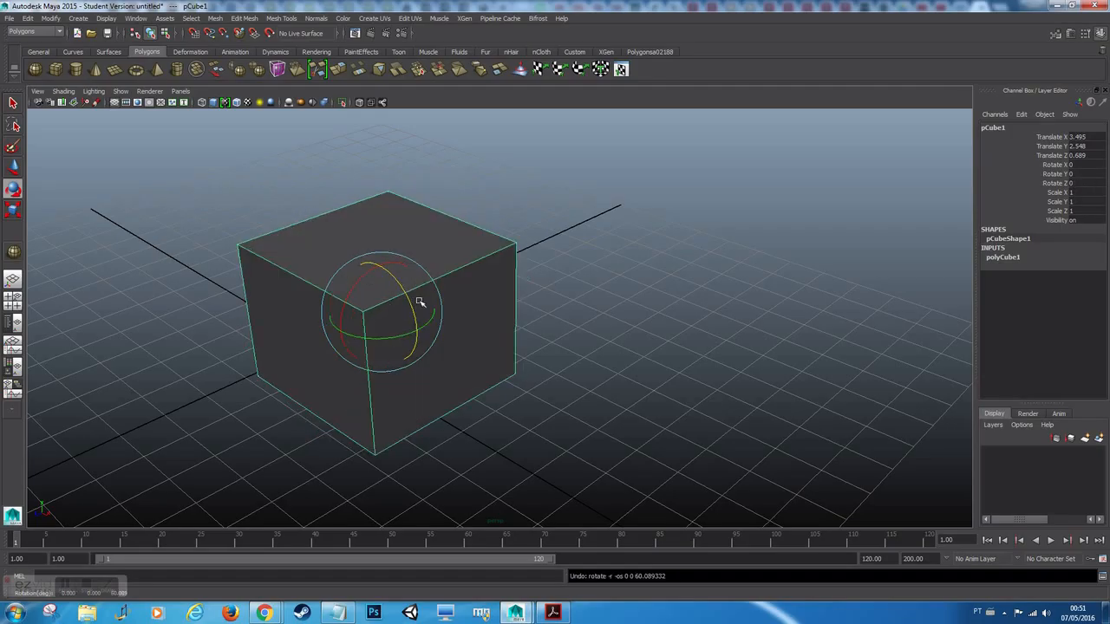
mouse_move(395, 310)
mouse_down()
mouse_move(384, 317)
mouse_move(394, 206)
mouse_move(414, 272)
mouse_move(371, 354)
mouse_move(315, 315)
mouse_move(397, 310)
mouse_move(384, 292)
mouse_move(353, 314)
mouse_move(397, 309)
mouse_move(376, 298)
mouse_move(408, 317)
mouse_move(412, 308)
mouse_move(376, 325)
mouse_move(391, 323)
mouse_move(397, 342)
mouse_move(382, 362)
mouse_move(377, 349)
mouse_move(397, 320)
mouse_up()
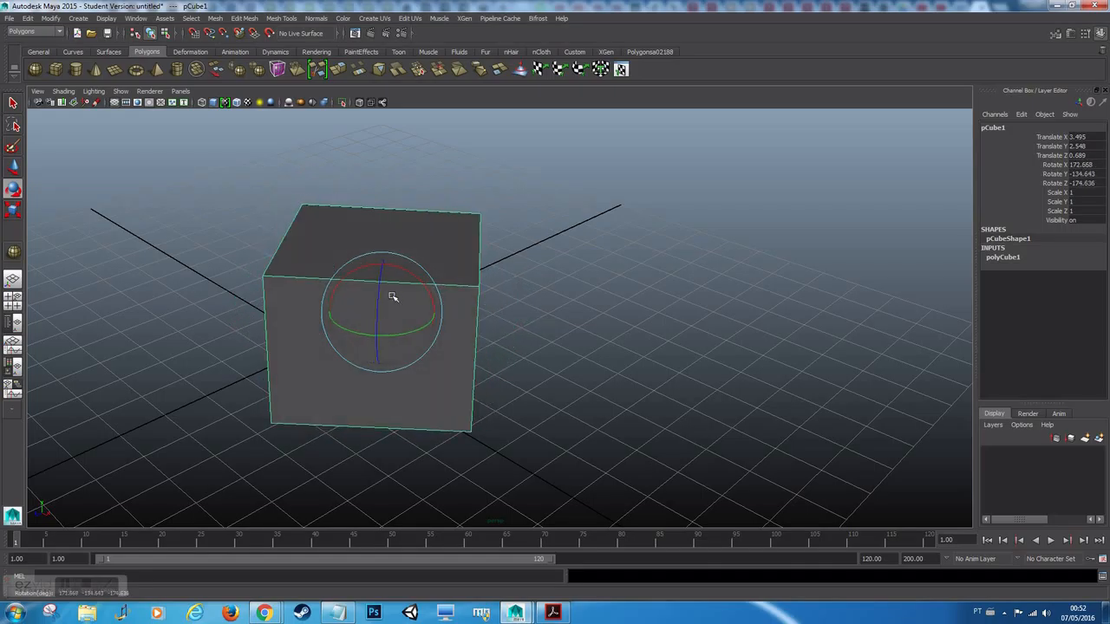
key(ctrl+z)
- Rotate the cube in the view plane with the outer rotation ring and undo the rotation
alt+drag(408, 257, 328, 246)
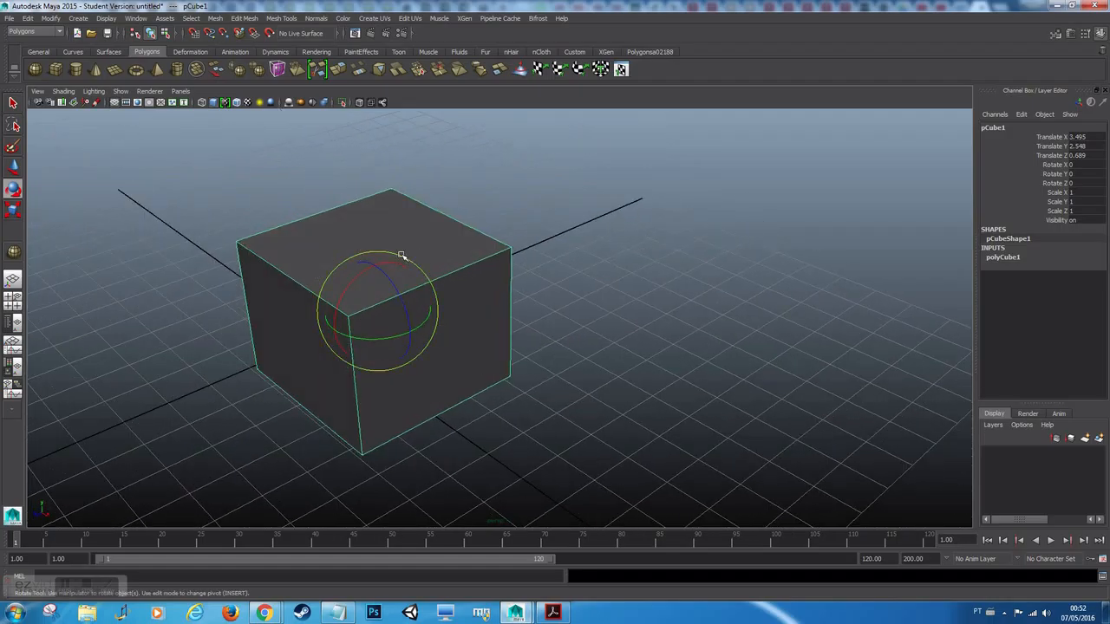
drag(396, 254, 314, 321)
key(ctrl+z)
key(ctrl+z)
key(ctrl+z)
key(ctrl+z)
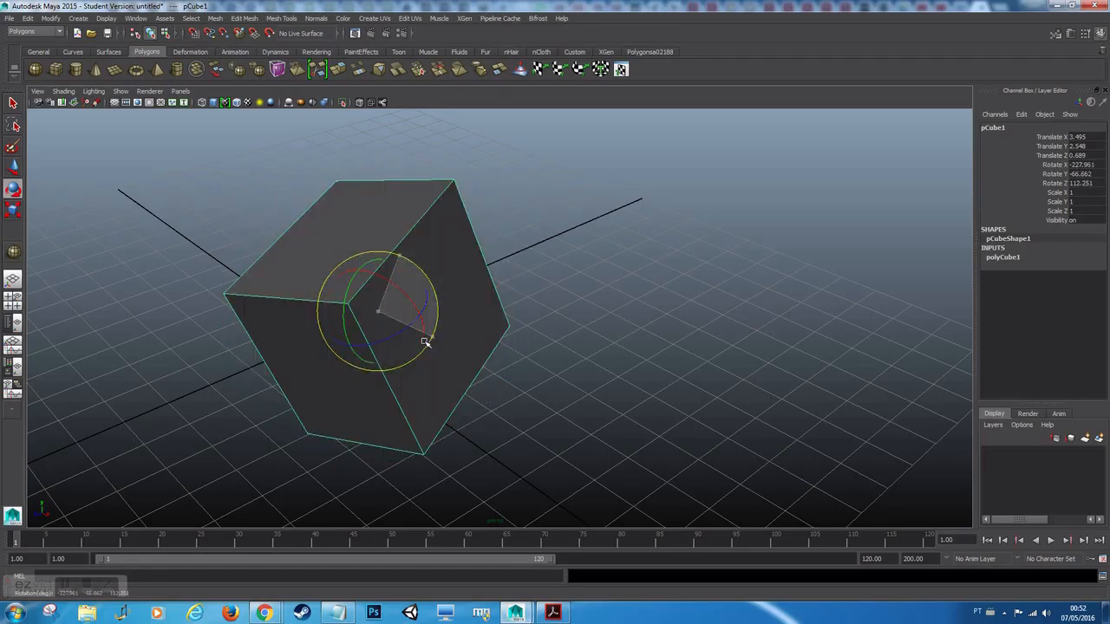
- Rotate the cube around its Y axis and undo the rotation
alt+drag(287, 337, 416, 397)
drag(535, 384, 324, 310)
key(ctrl+z)
key(ctrl+z)
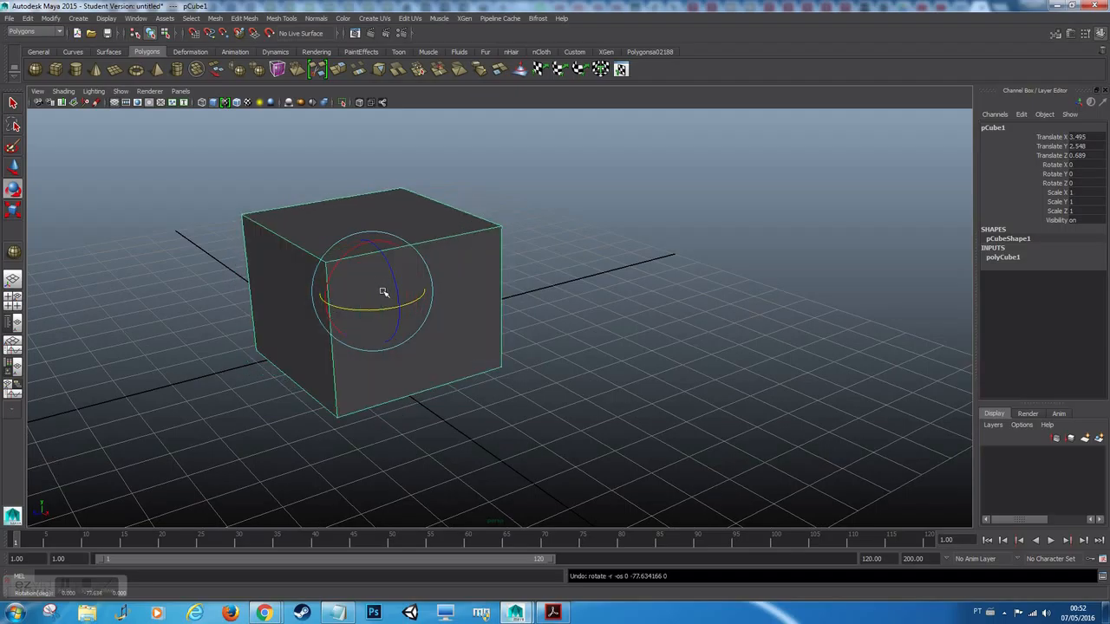
- Try further rotations of the cube and undo them together with the last move in the XY plane
drag(386, 299, 429, 259)
key(ctrl+z)
key(ctrl+z)
drag(396, 297, 64, 264)
key(ctrl+z)
key(ctrl+z)
key(ctrl+z)
key(ctrl+z)
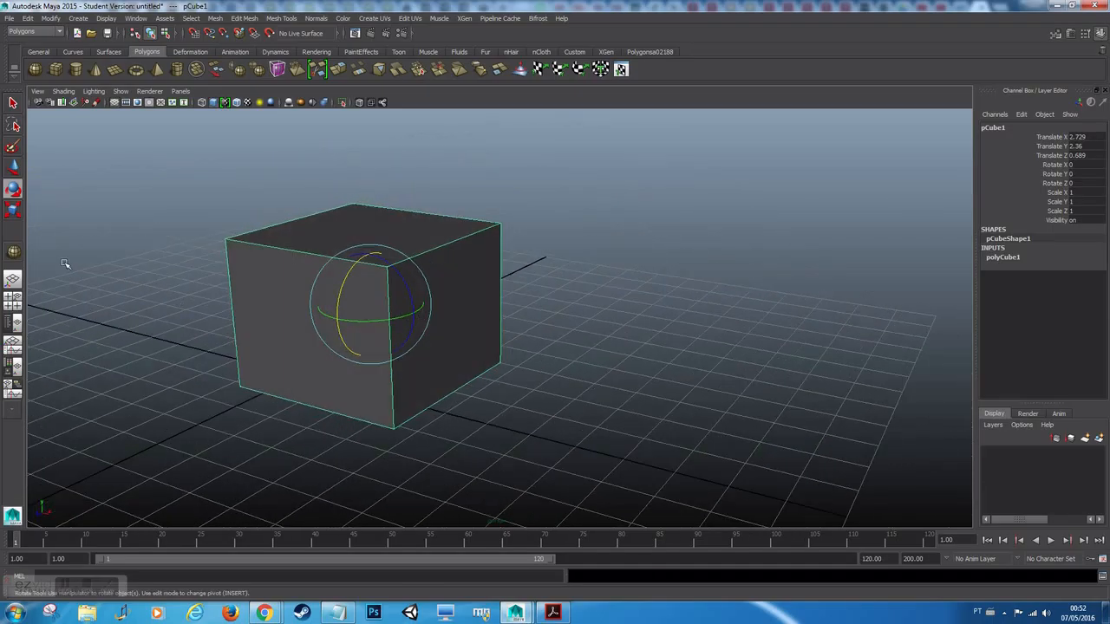
- Scale the cube uniformly, undo that, and scale it separately along its Y, X and Z axes
click(12, 210)
alt+drag(489, 279, 335, 325)
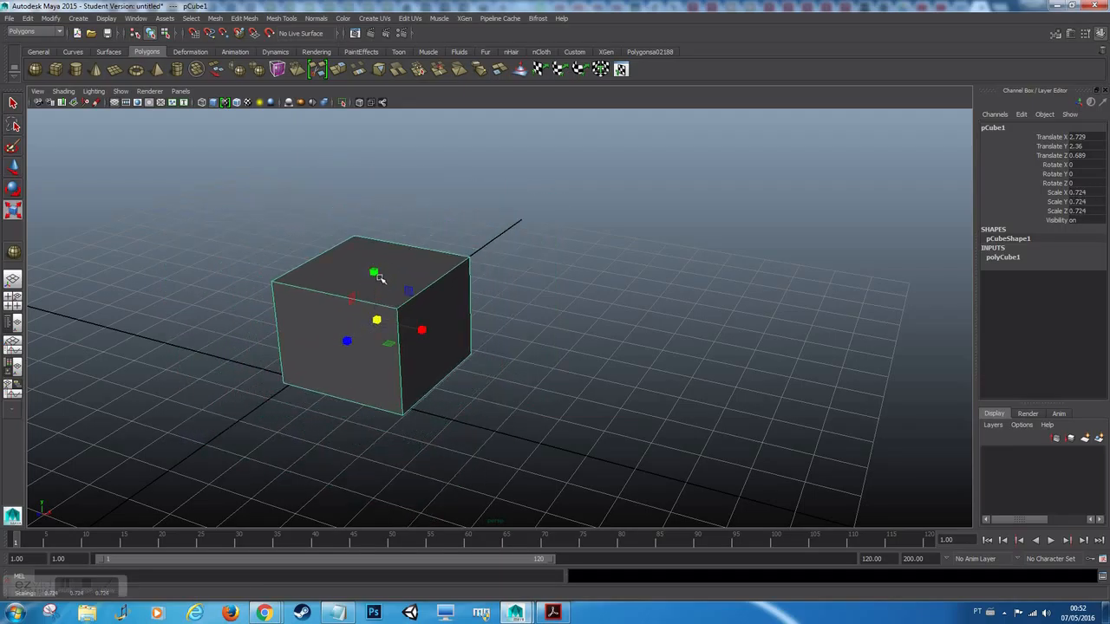
key(ctrl+z)
mouse_move(374, 273)
mouse_down()
mouse_move(359, 198)
mouse_move(366, 266)
mouse_up()
mouse_move(420, 333)
mouse_down()
mouse_move(425, 347)
mouse_move(419, 333)
mouse_up()
mouse_move(346, 341)
mouse_down()
mouse_move(322, 364)
mouse_move(354, 332)
mouse_up()
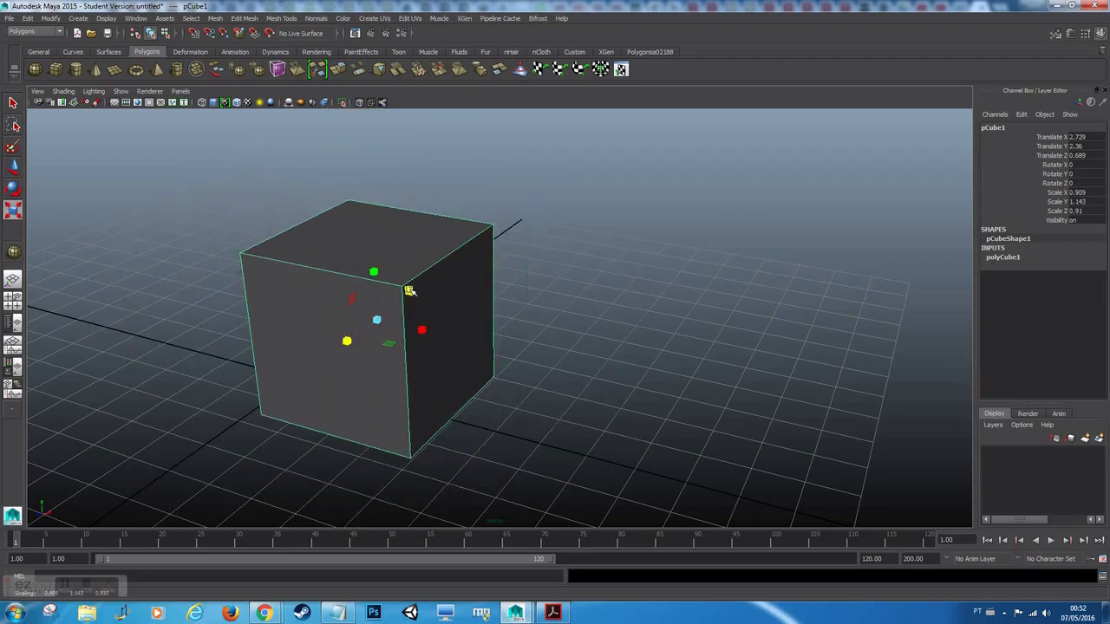
- Try scaling the cube within two axes at once using the Scale tool's plane handles
drag(409, 293, 413, 367)
key(ctrl+z)
drag(348, 298, 252, 277)
alt+drag(252, 278, 459, 287)
- Undo all scaling of the cube and its last free move
key(ctrl+z)
key(ctrl+z)
key(ctrl+z)
key(ctrl+z)
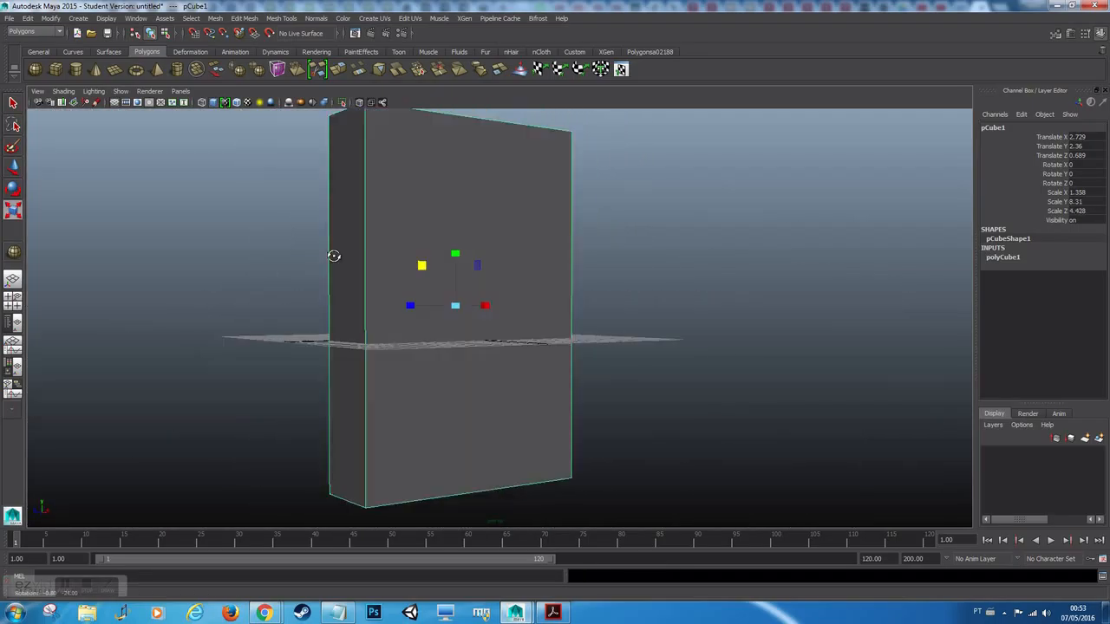
key(ctrl+z)
key(ctrl+z)
key(ctrl+z)
key(ctrl+z)
key(ctrl+z)
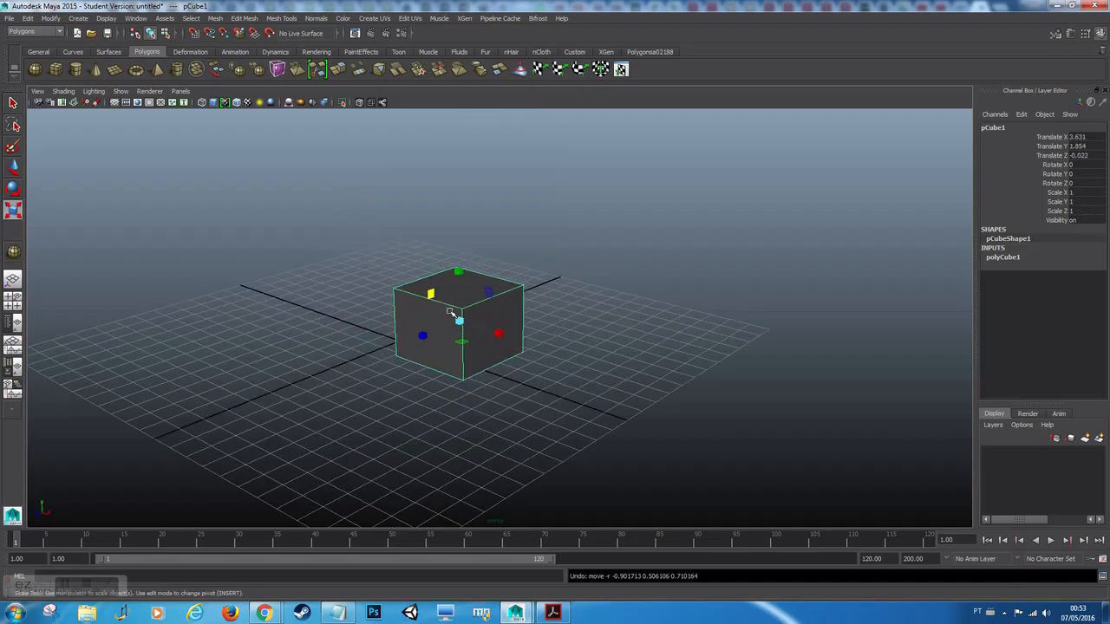
- Scale the cube along its Y axis to about 1.206
alt+right_drag(352, 328, 470, 275)
mouse_move(434, 274)
mouse_down()
mouse_move(436, 260)
mouse_move(516, 268)
mouse_move(397, 274)
mouse_move(425, 280)
mouse_up()
alt+right_drag(426, 280, 500, 309)
alt+middle_drag(399, 226, 413, 243)
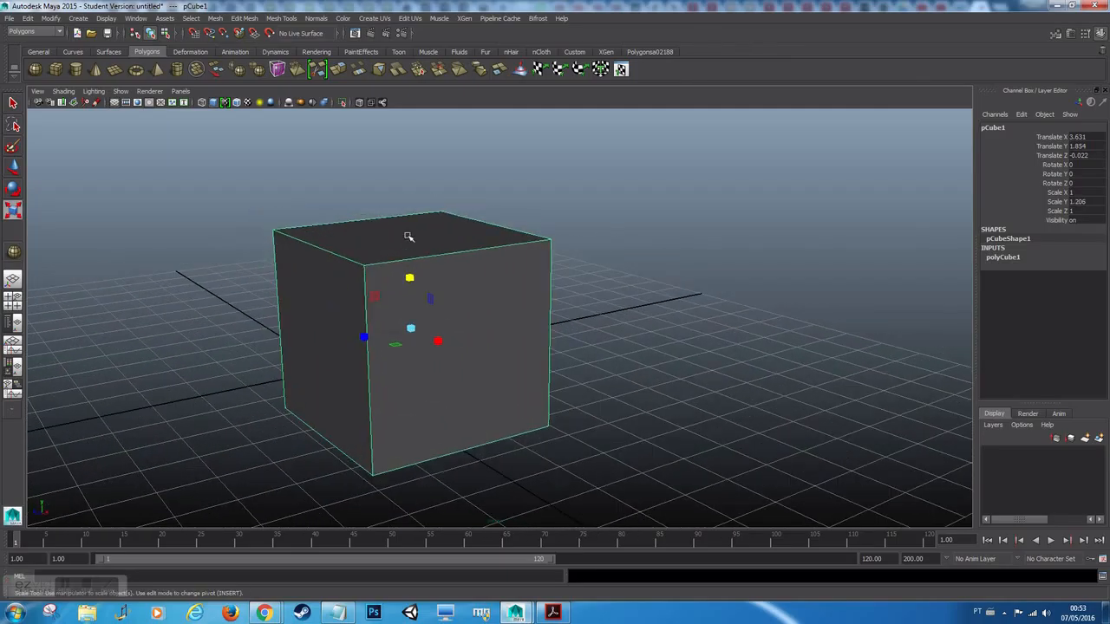
- Switch the cube to face selection and select its top face
right_click(406, 235)
click(406, 262)
click(404, 234)
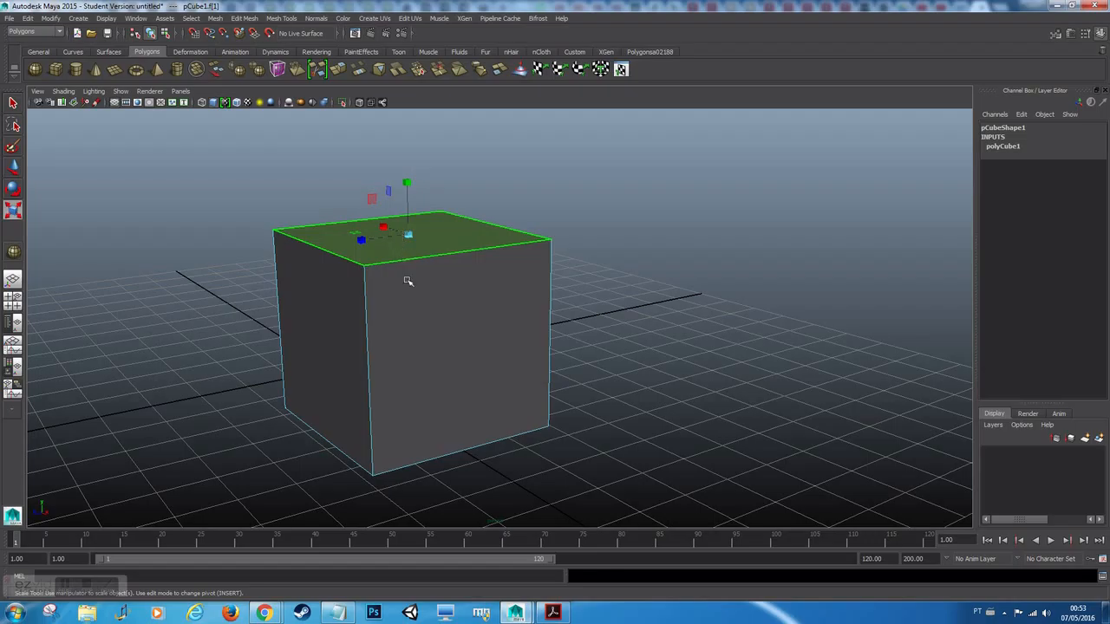
- Try the Move tool on the cube's top face, upward and sideways, and undo the moves
alt+drag(406, 272, 422, 296)
key(w)
drag(410, 218, 410, 191)
drag(366, 266, 451, 230)
key(ctrl+z)
key(ctrl+z)
- Try the Rotate tool on the cube's top face and undo the rotations
key(e)
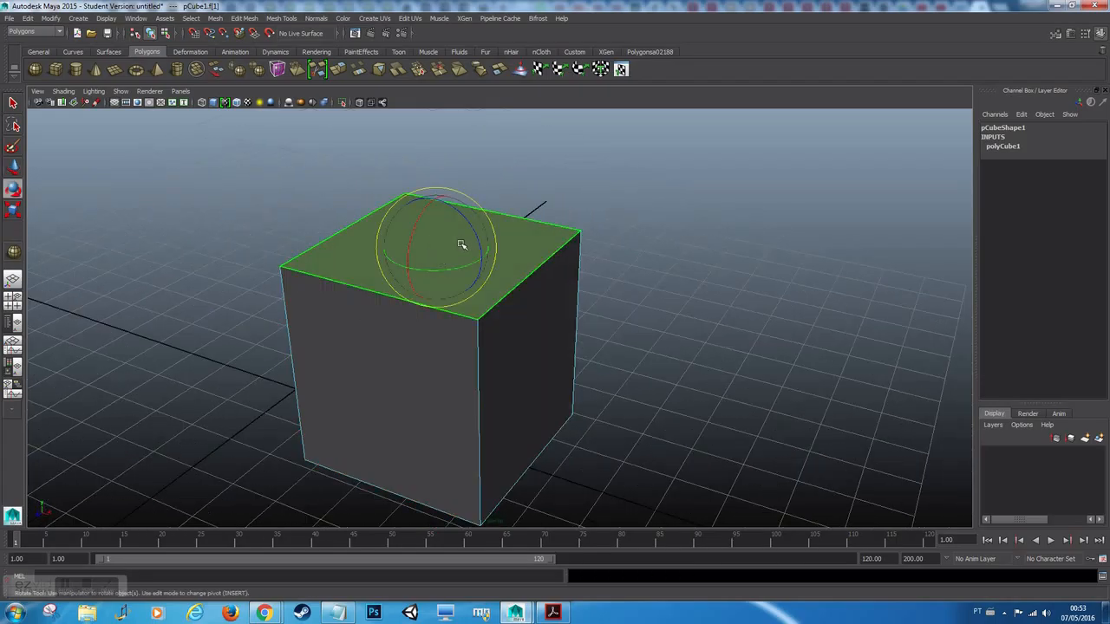
drag(462, 247, 361, 248)
key(ctrl+z)
key(ctrl+z)
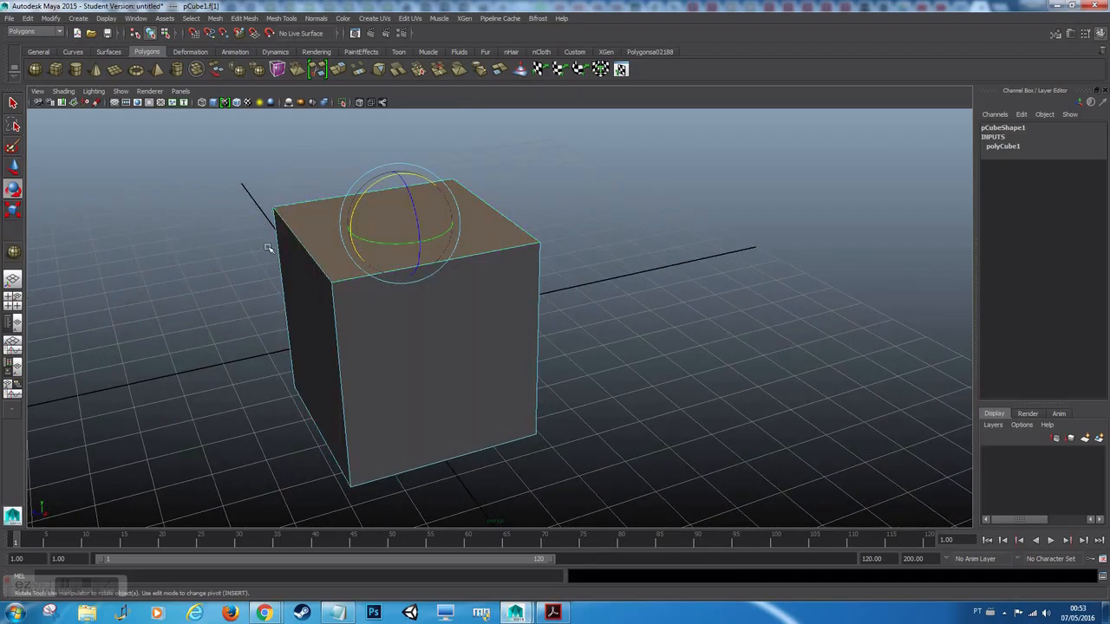
- Try scaling the top face uniformly, undo that, and stretch the face along its Z axis
key(r)
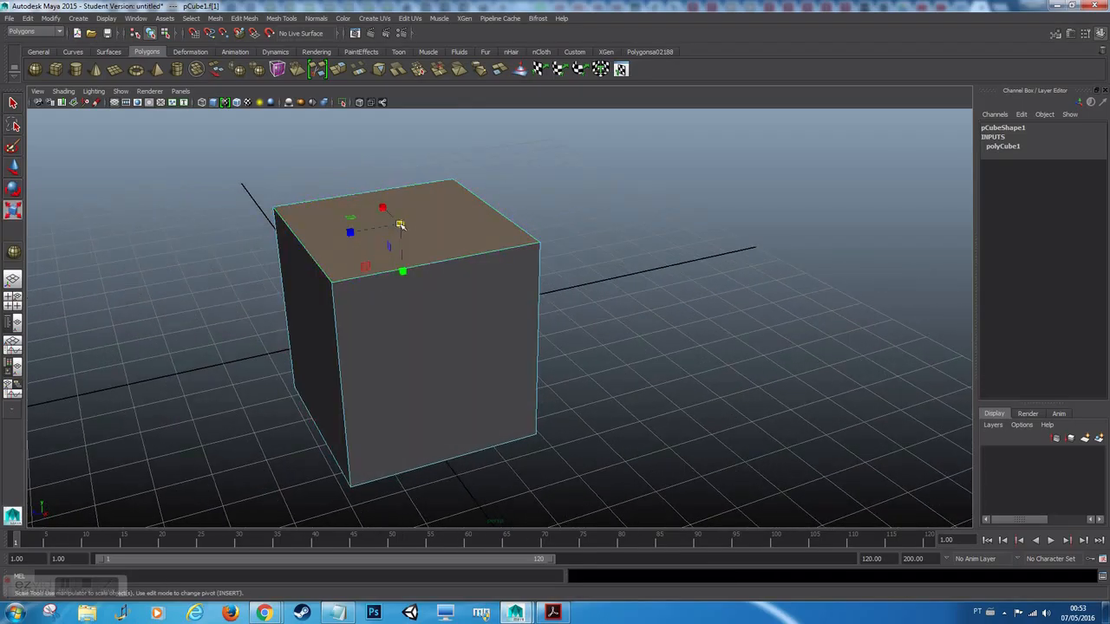
drag(401, 225, 164, 279)
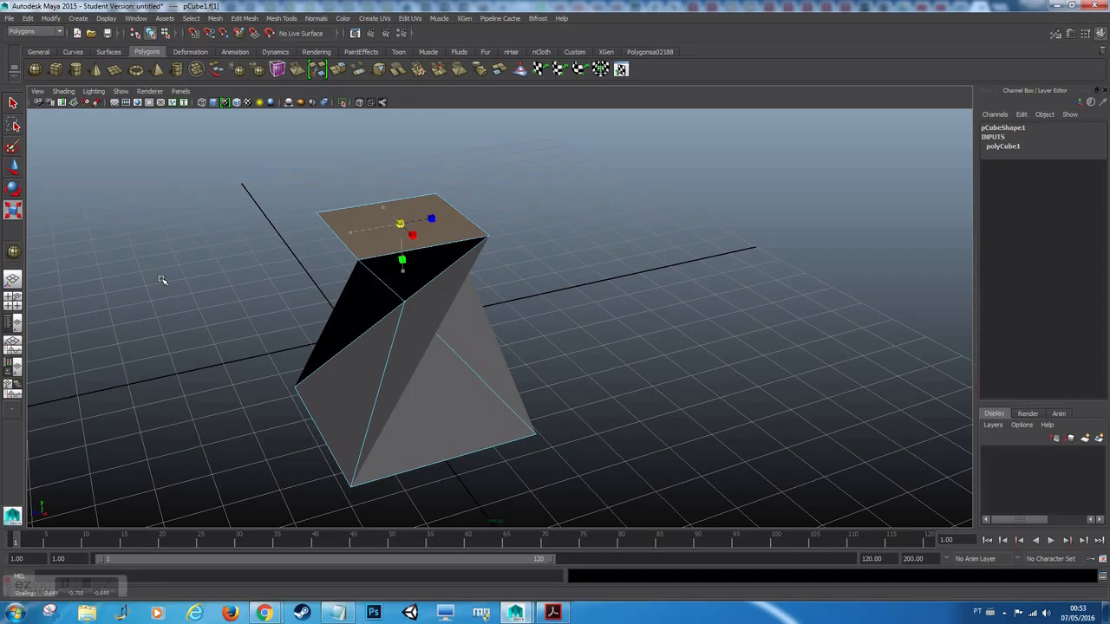
drag(162, 280, 198, 285)
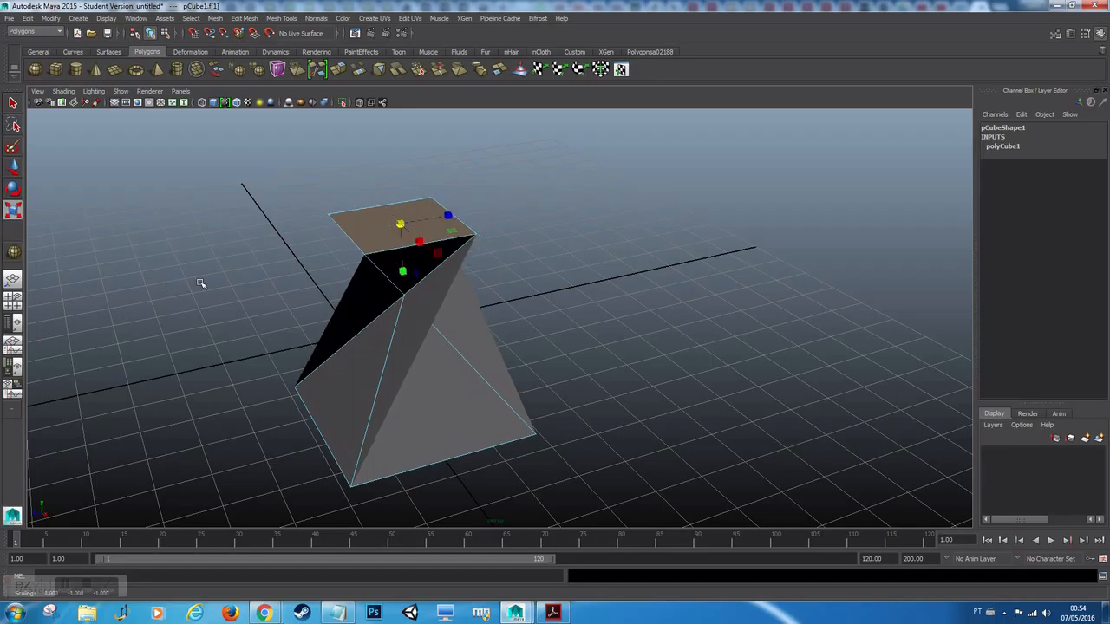
key(ctrl+z)
drag(402, 227, 196, 258)
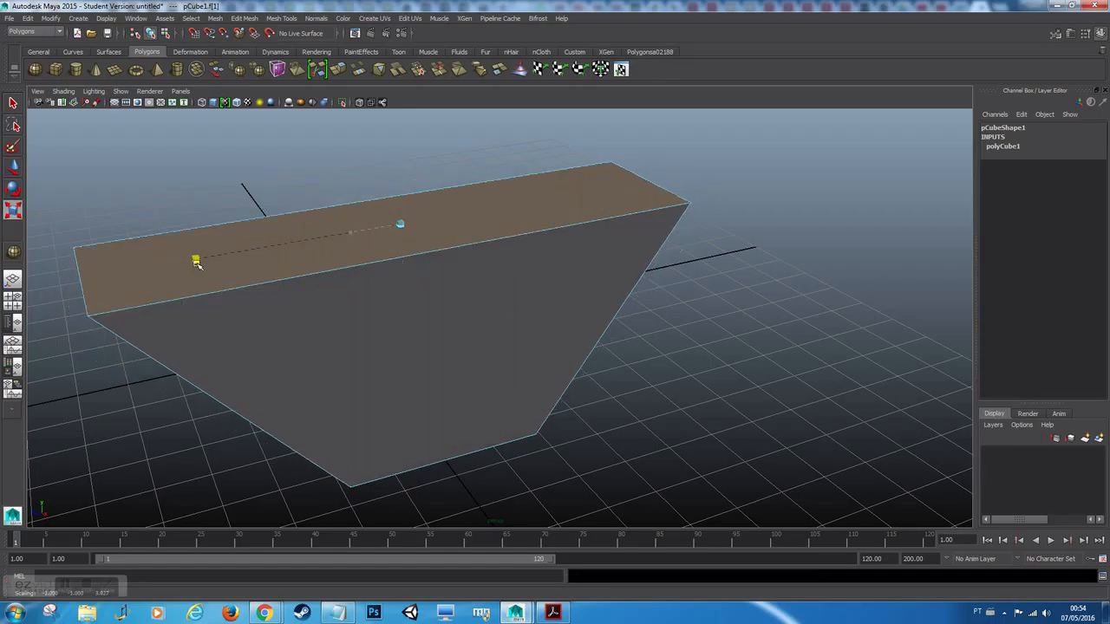
- Inspect the stretched top face from several angles, try scaling it along its Y axis, and undo that
alt+drag(347, 231, 474, 282)
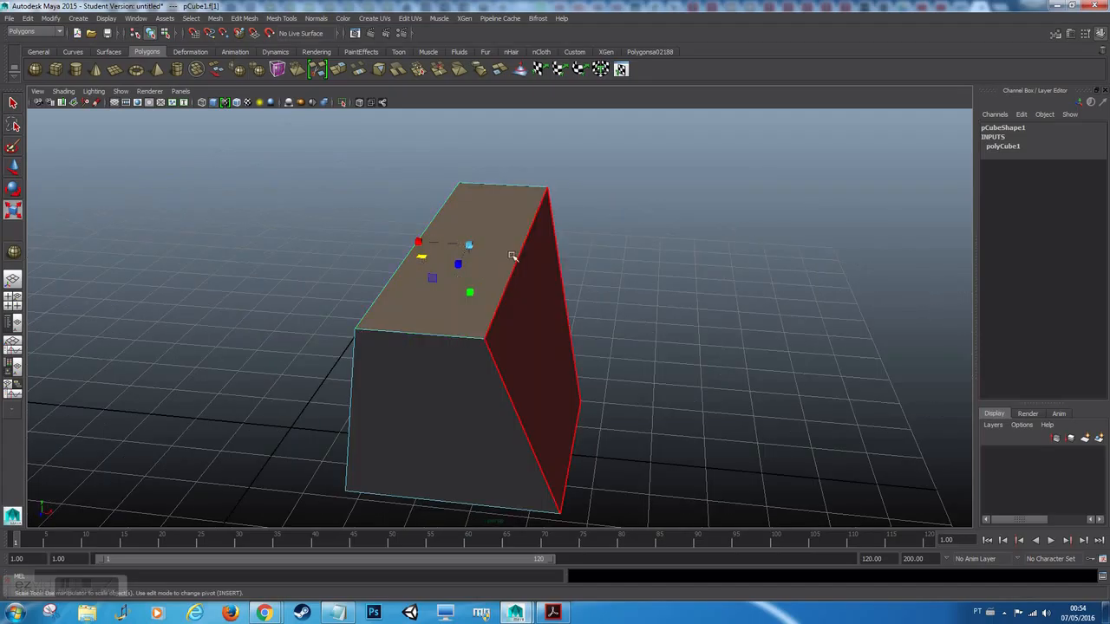
alt+drag(535, 299, 468, 347)
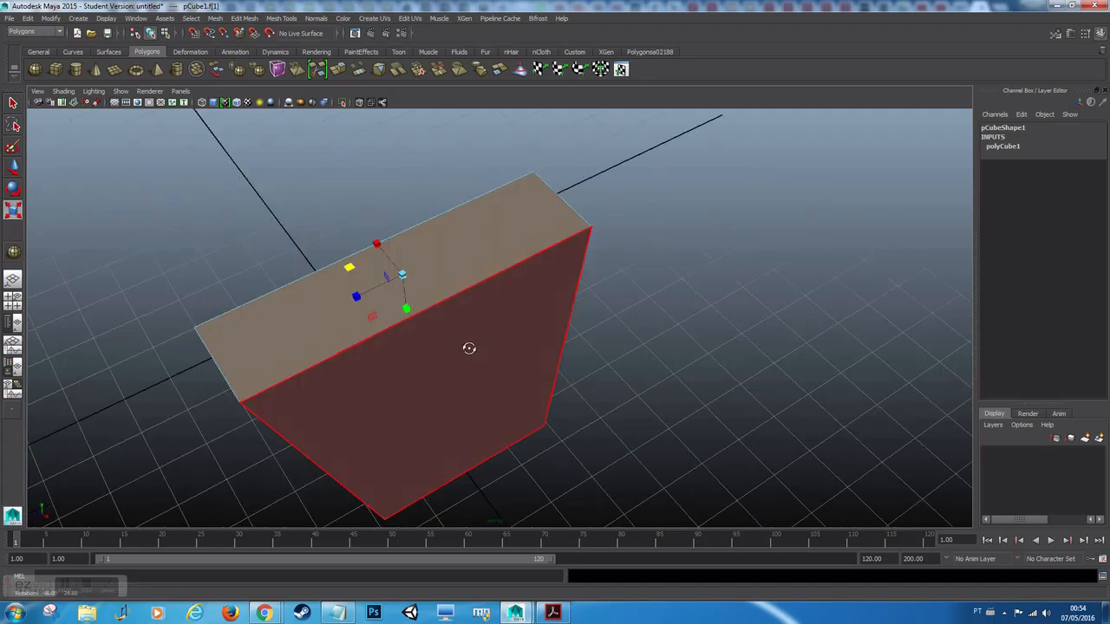
alt+drag(453, 308, 430, 317)
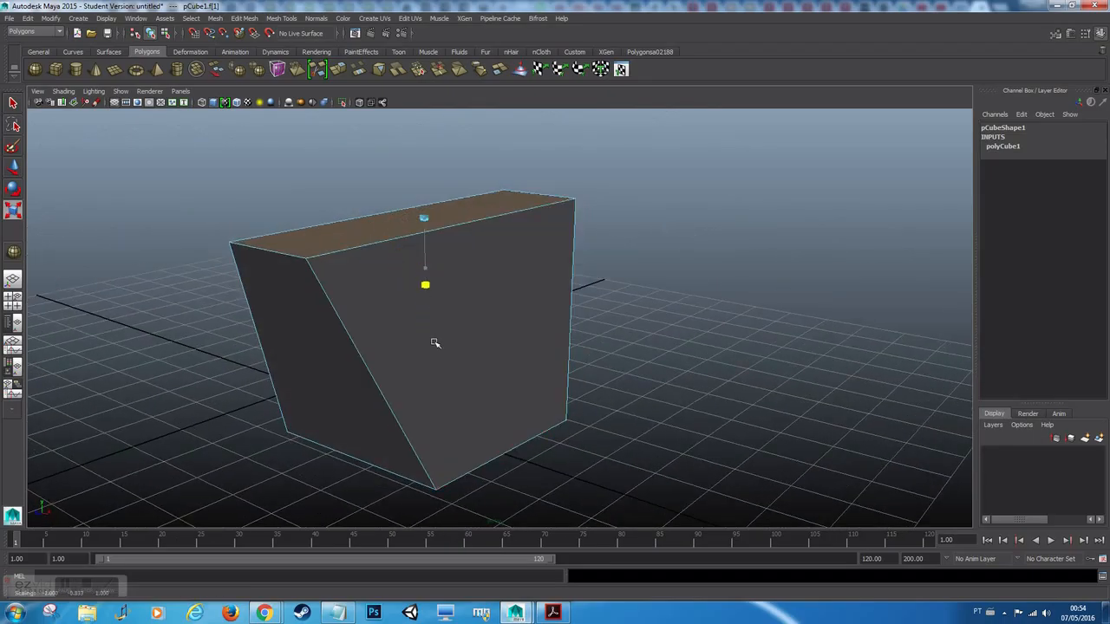
key(ctrl+z)
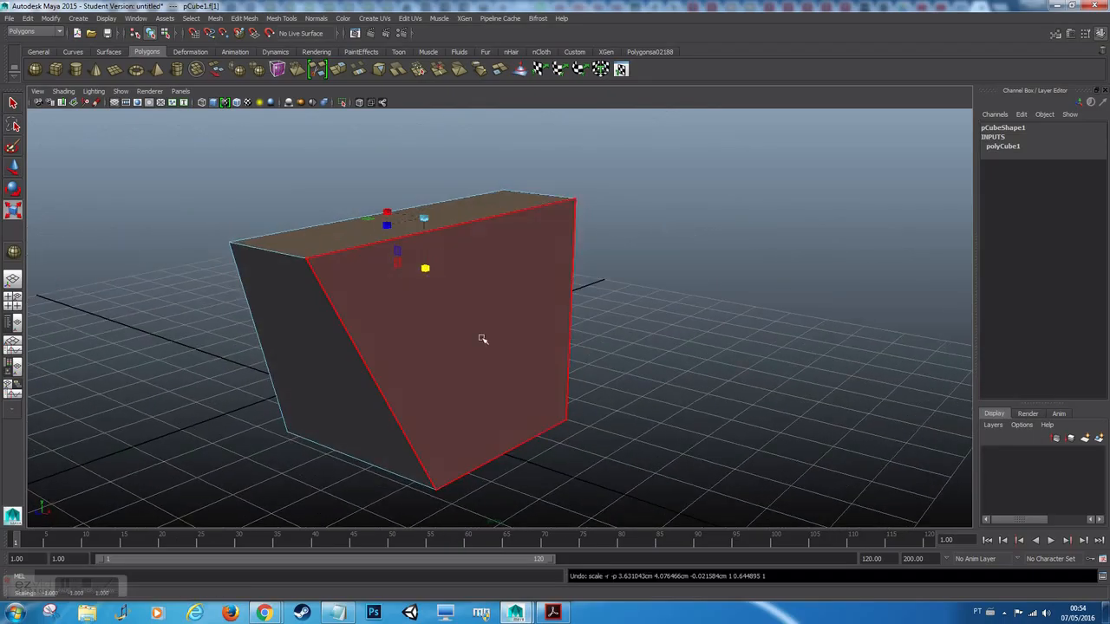
- Select the cube's large slanted side face, try scaling it along single axes, and undo the changes
alt+drag(524, 357, 396, 406)
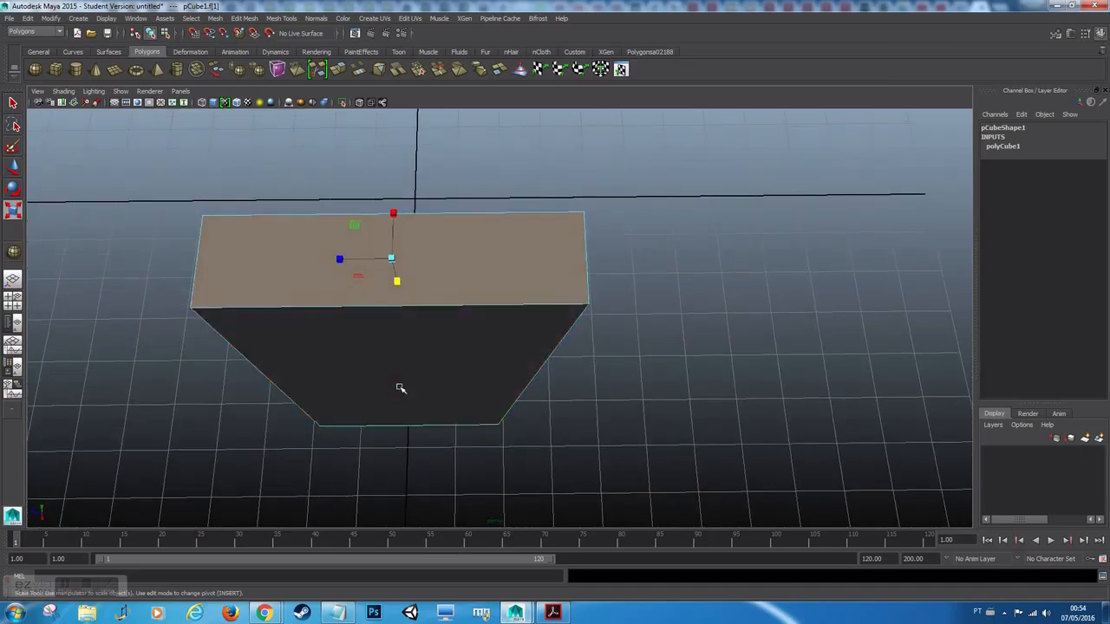
alt+drag(526, 287, 491, 313)
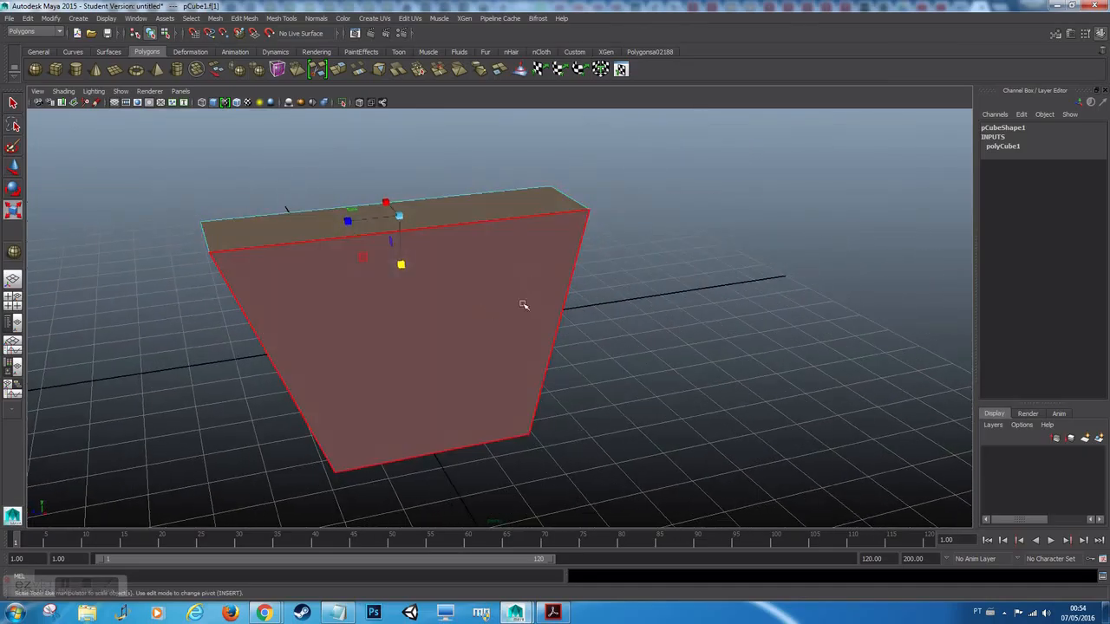
alt+drag(774, 358, 733, 387)
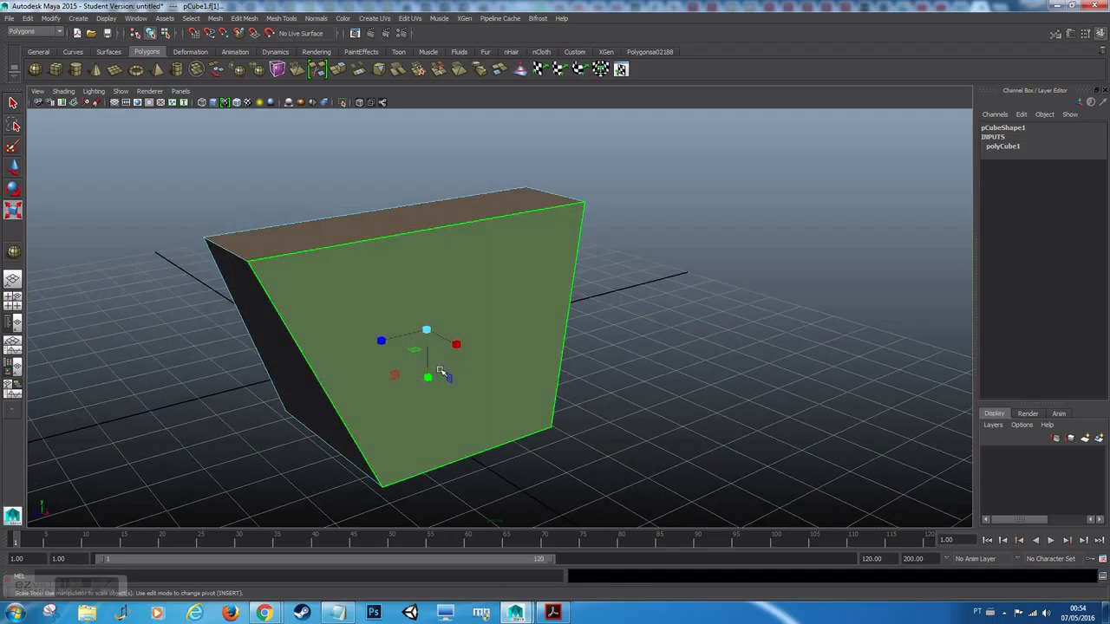
drag(428, 377, 474, 360)
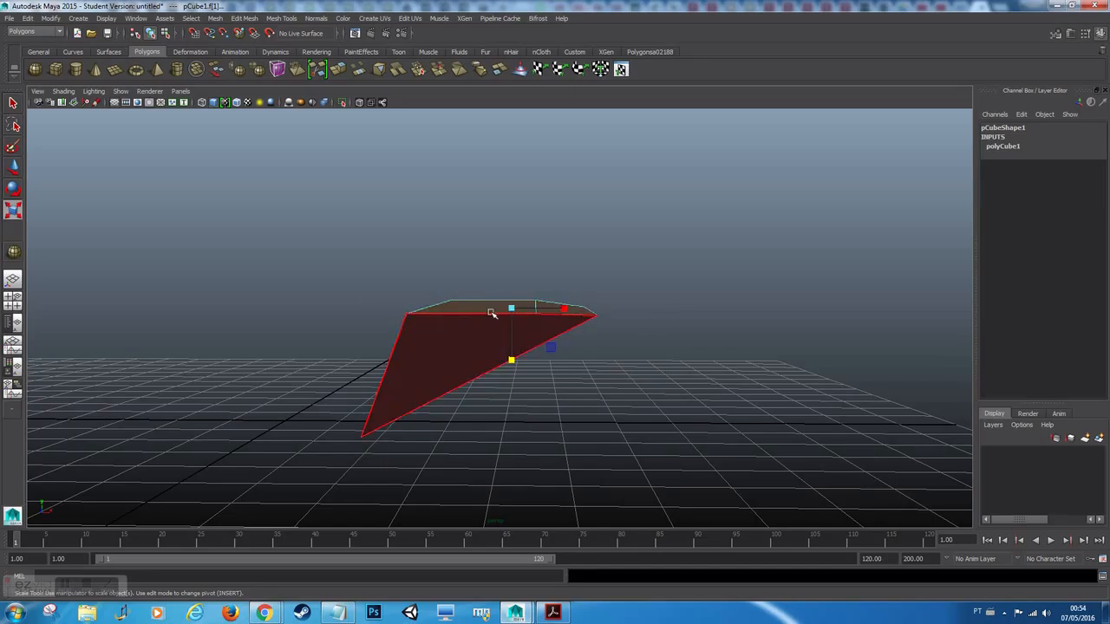
alt+drag(512, 374, 436, 339)
key(ctrl+z)
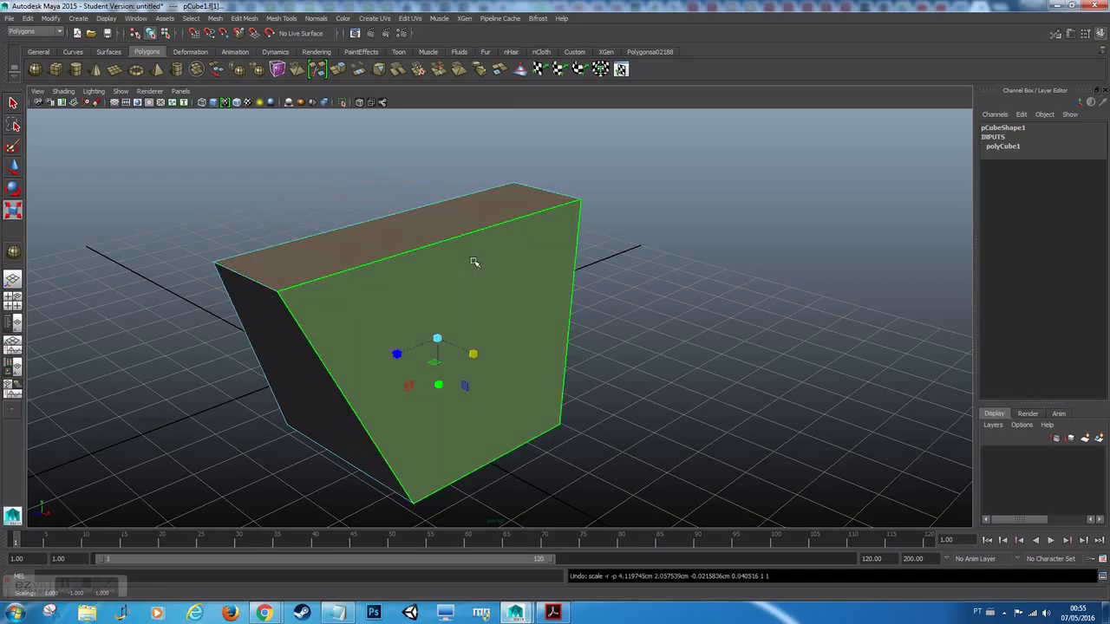
drag(434, 364, 399, 346)
key(ctrl+z)
key(ctrl+z)
- Switch the cube to edge selection and move its short top edge with the Move tool
right_drag(440, 295, 436, 327)
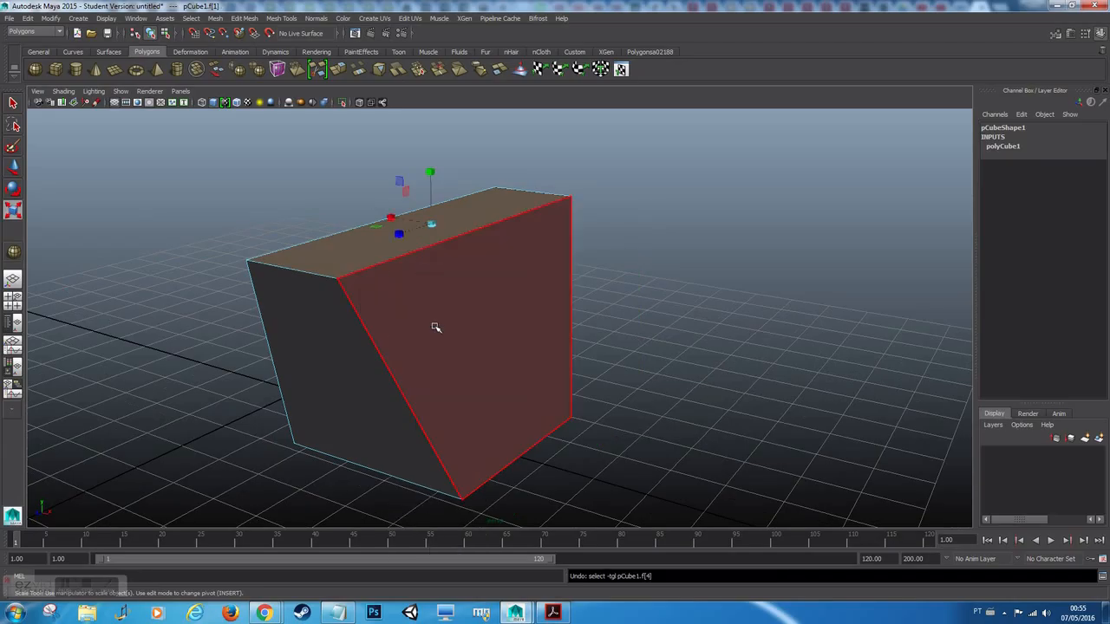
right_drag(382, 265, 359, 255)
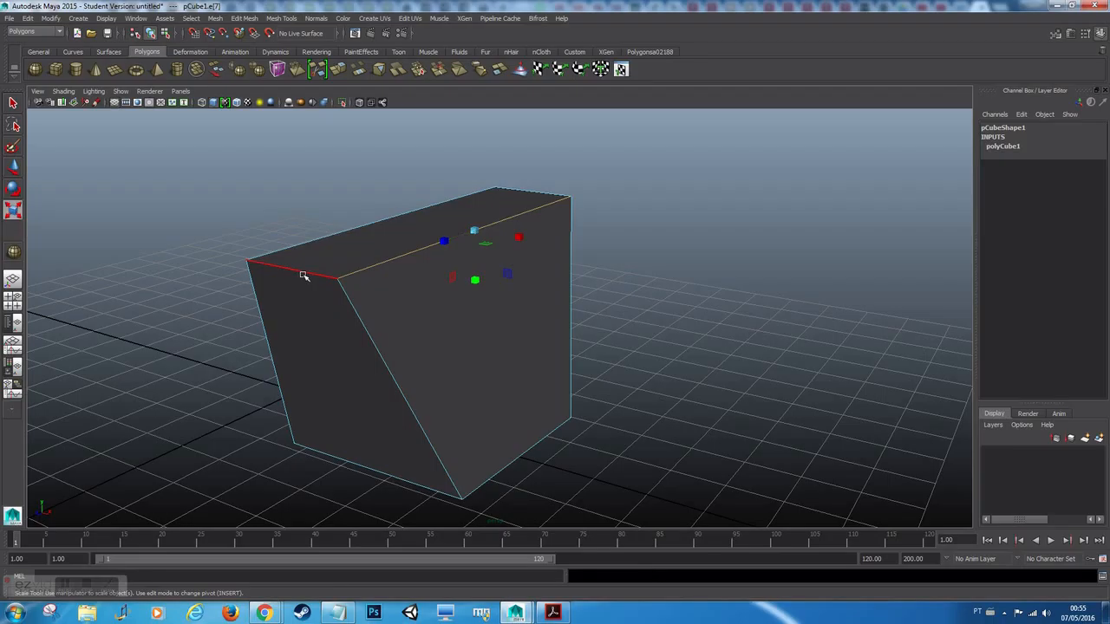
click(266, 269)
key(w)
drag(251, 281, 422, 251)
alt+drag(422, 252, 276, 293)
alt+middle_drag(452, 256, 478, 350)
- Scale the selected top edge, move it downward, and bring up the Rotate tool on it
key(r)
drag(414, 267, 467, 298)
key(w)
drag(463, 260, 446, 329)
key(e)
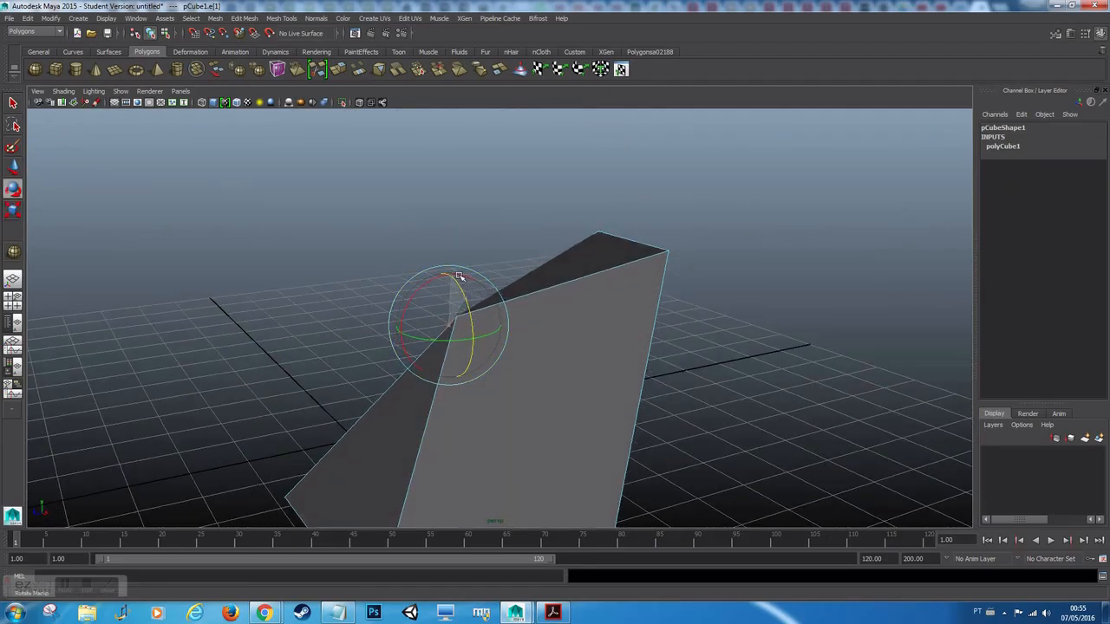
key(w)
alt+drag(473, 336, 608, 333)
- Switch to vertex selection, move one top corner vertex down and sideways, and try the Rotate and Scale tools on it
right_drag(380, 233, 335, 232)
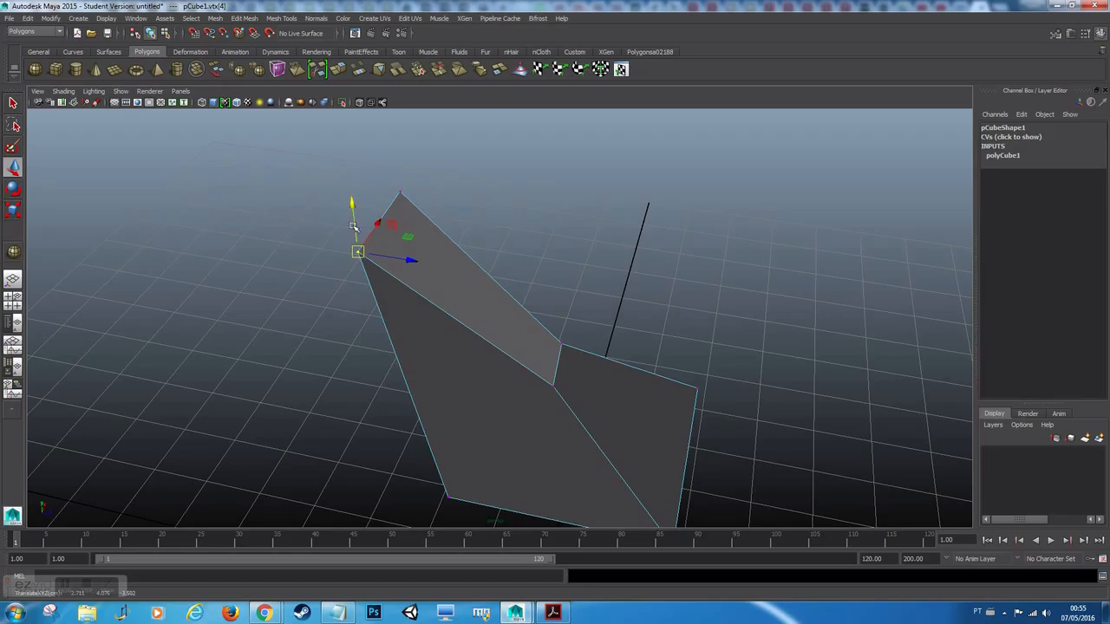
drag(352, 210, 377, 298)
drag(421, 348, 527, 346)
key(e)
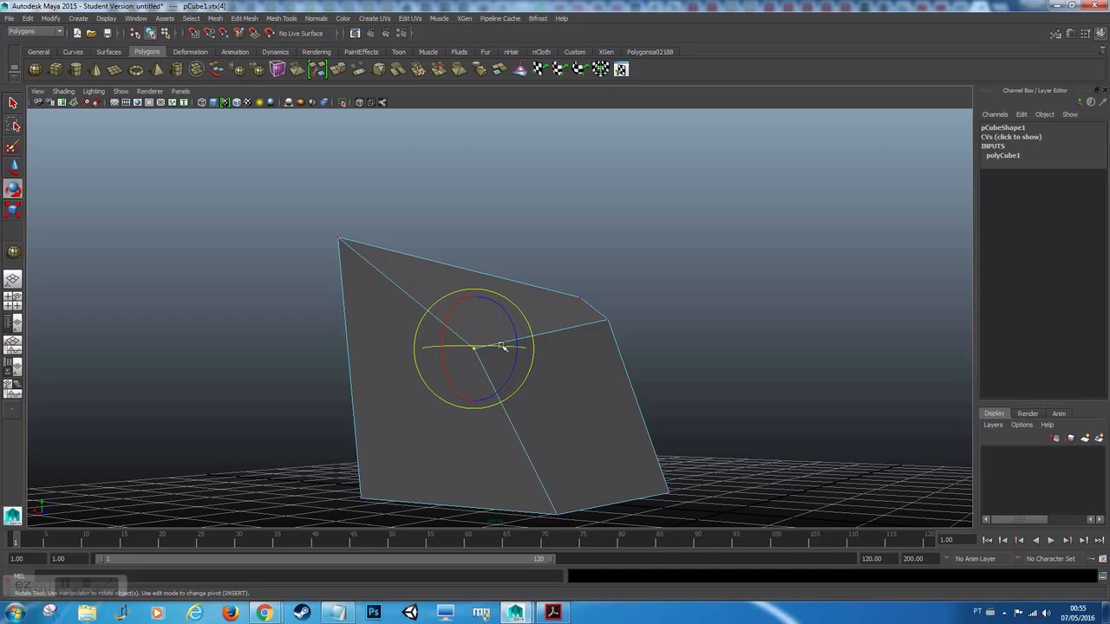
key(r)
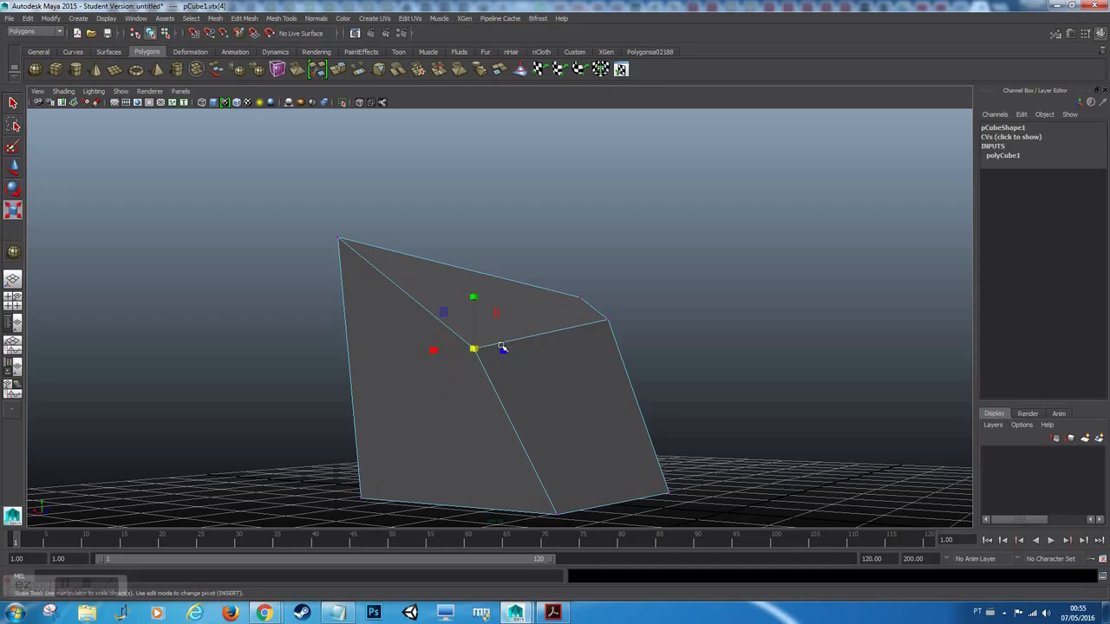
- Add the neighbouring top corner to the vertex selection and move, rotate and scale the two vertices together
shift+click(339, 239)
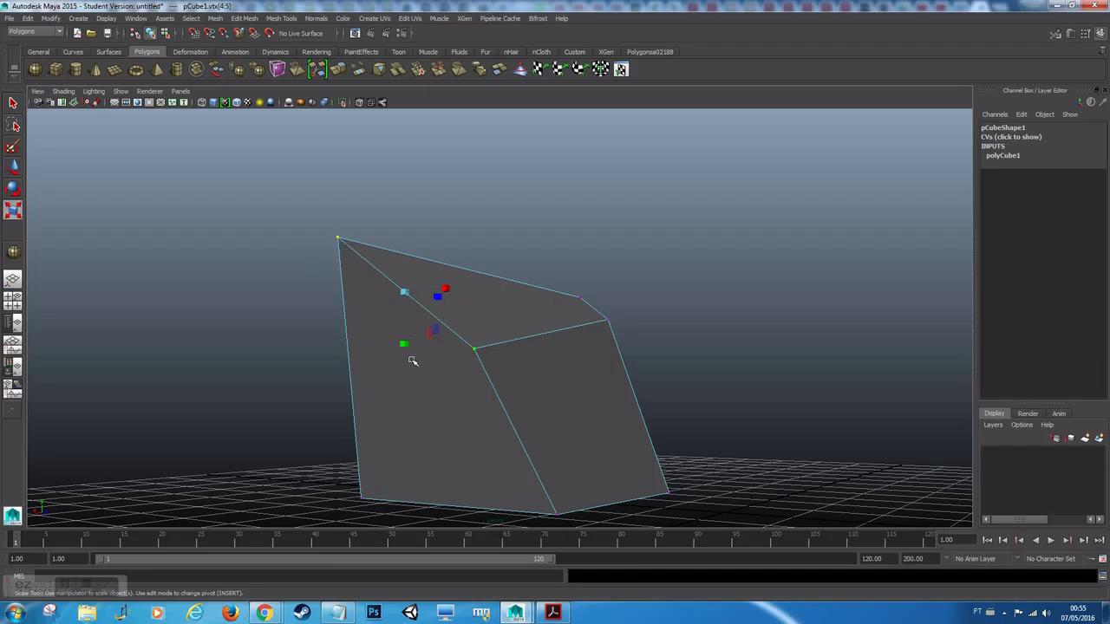
key(w)
drag(367, 292, 427, 341)
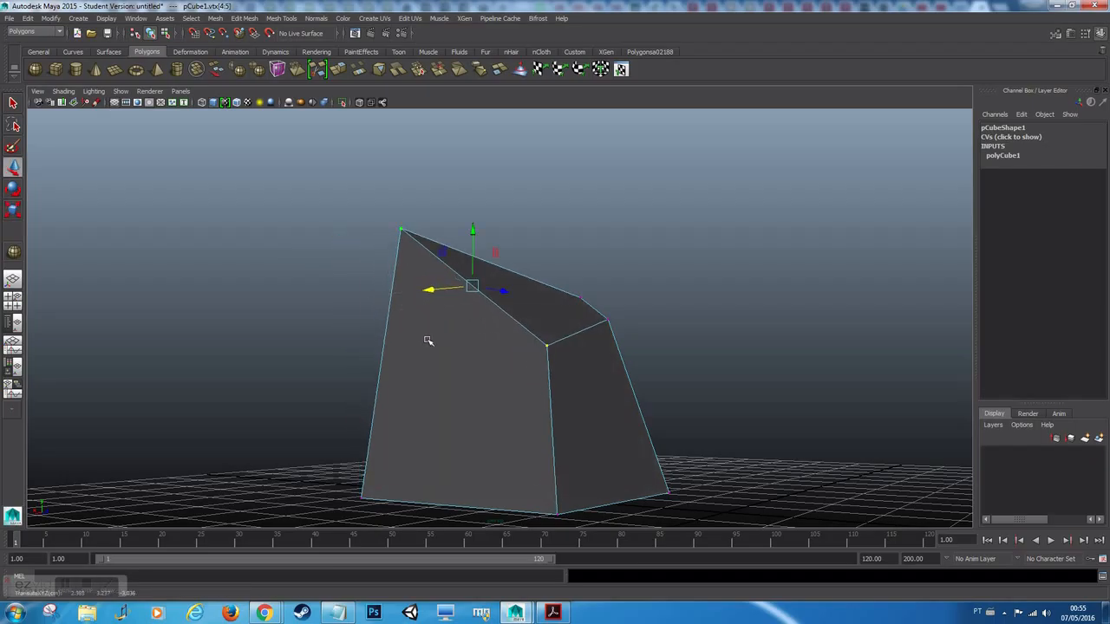
key(e)
drag(509, 295, 466, 326)
key(r)
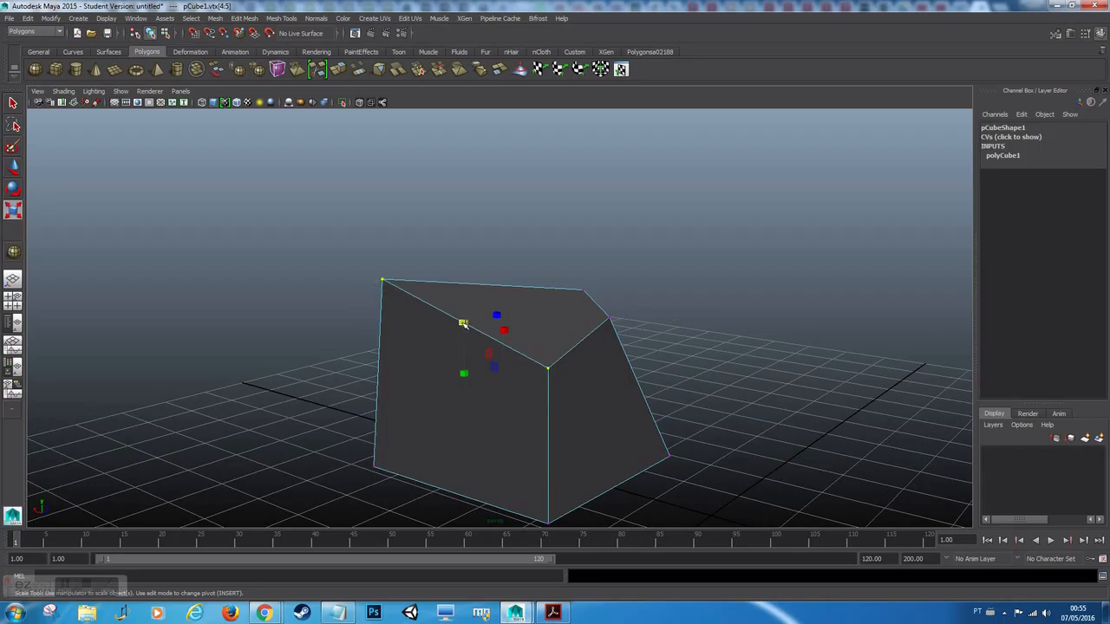
drag(463, 322, 399, 330)
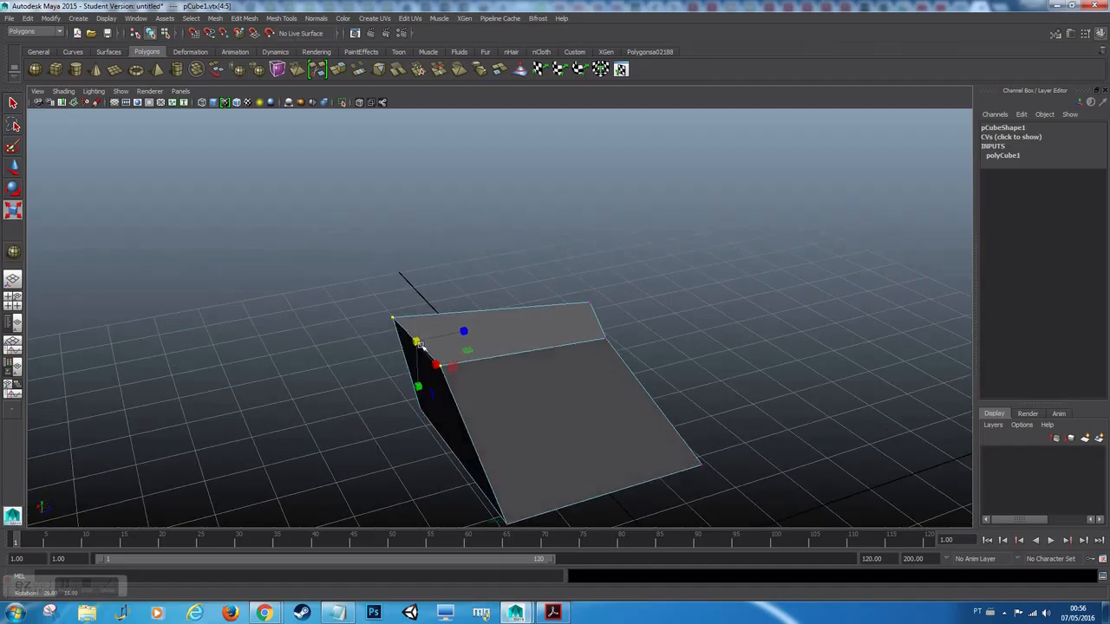
- Move a single top vertex of the cube outward with the Move tool
key(w)
alt+drag(522, 328, 476, 356)
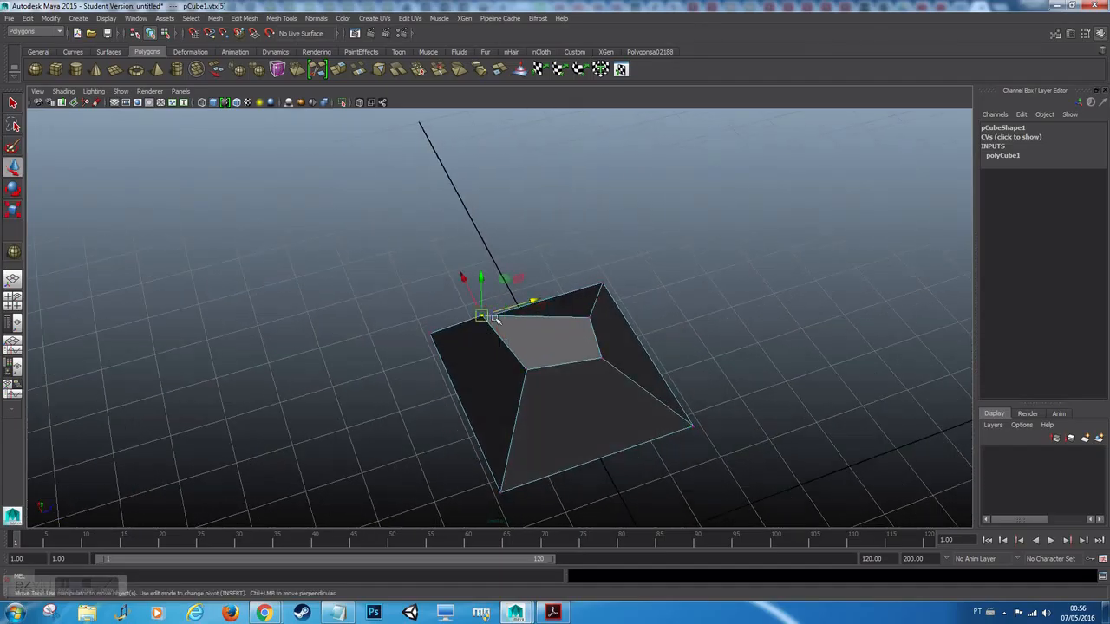
drag(494, 316, 386, 290)
- Return to object selection mode and delete the deformed cube
right_drag(377, 288, 425, 273)
click(392, 323)
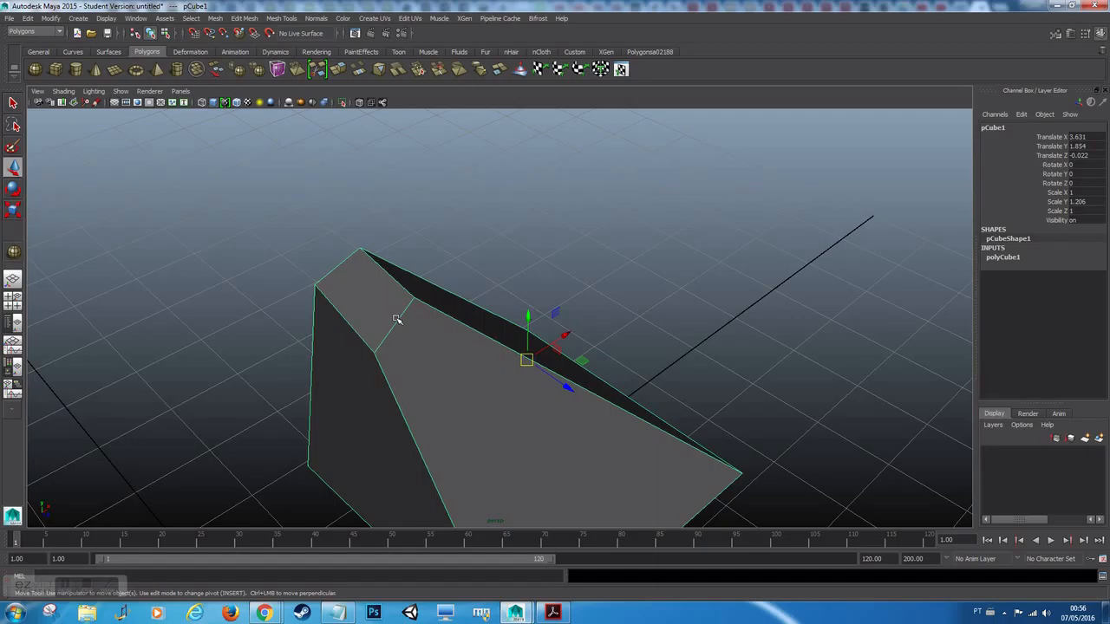
alt+drag(439, 317, 252, 292)
key(Delete)
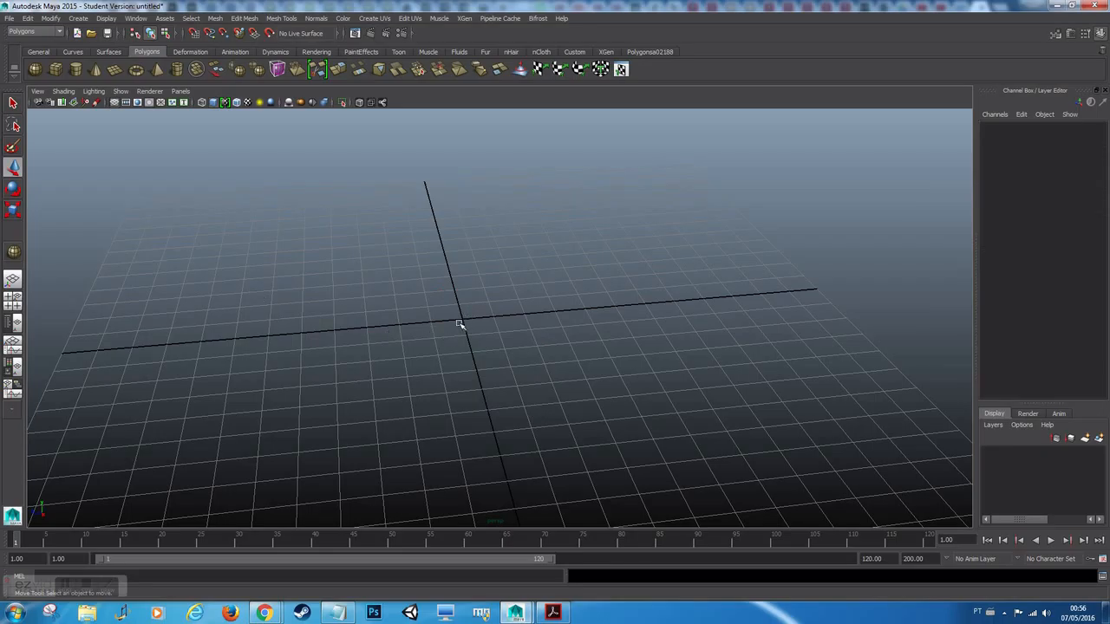
- Create a new polygon cube near the grid's centre, drawing its base and height interactively
alt+drag(460, 347, 518, 365)
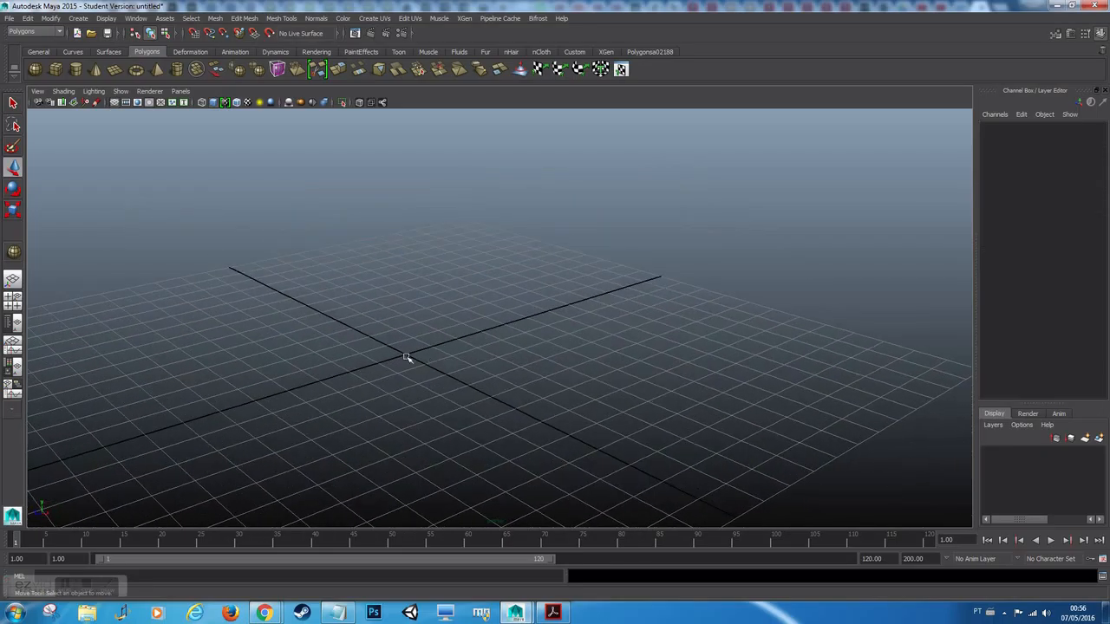
click(79, 18)
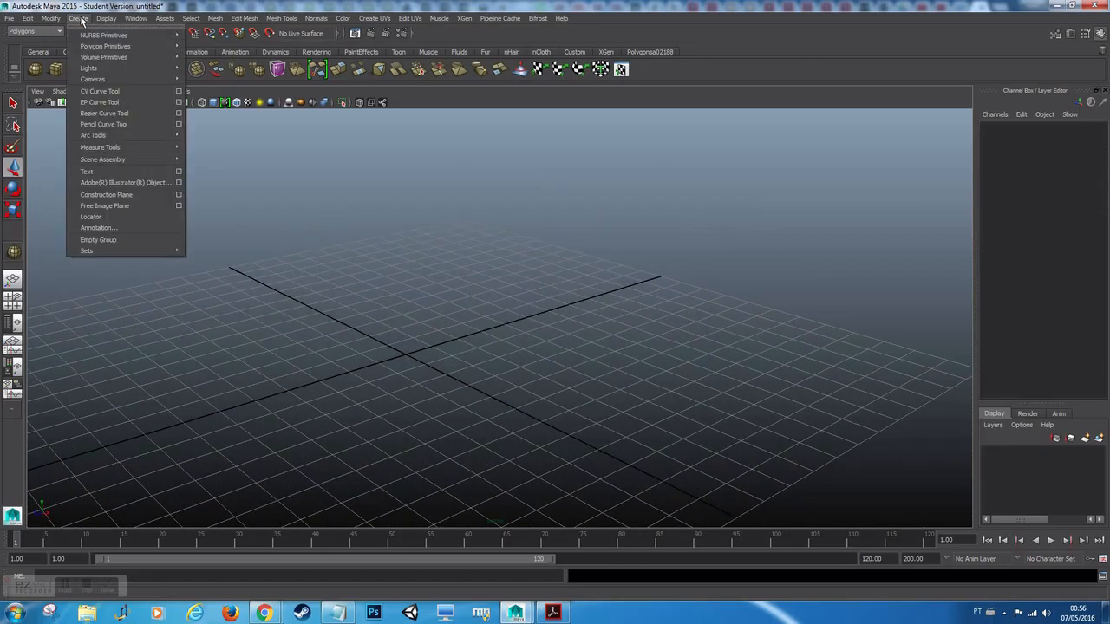
mouse_move(113, 52)
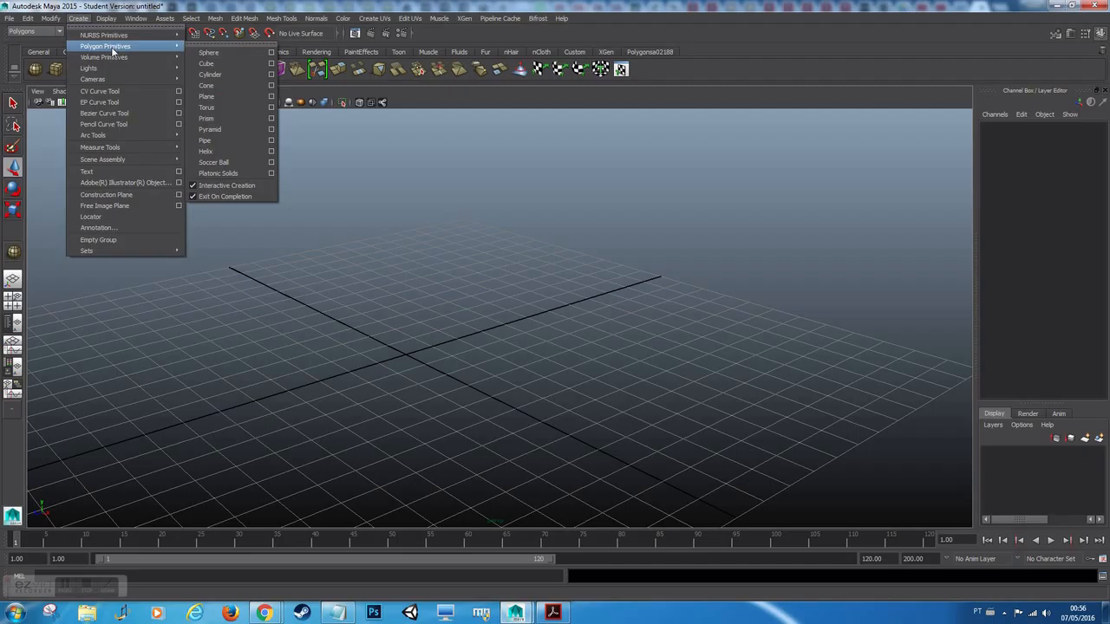
click(221, 68)
drag(362, 329, 433, 229)
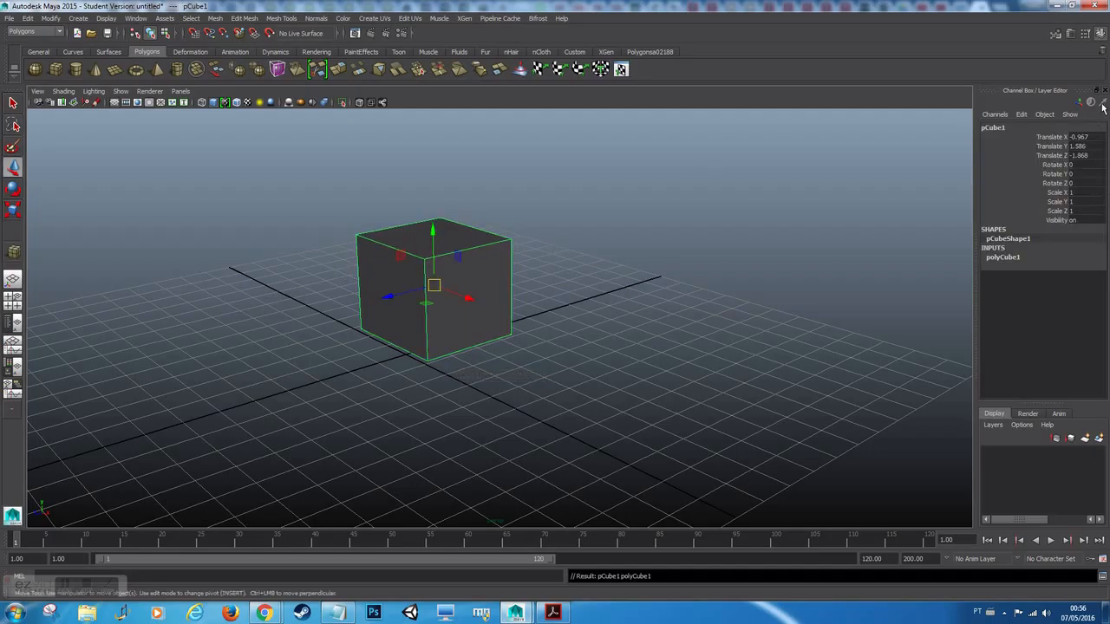
- Set the new cube's Translate X, Y and Z each to 0 in the Channel Box
click(1101, 35)
click(1101, 36)
double_click(1084, 137)
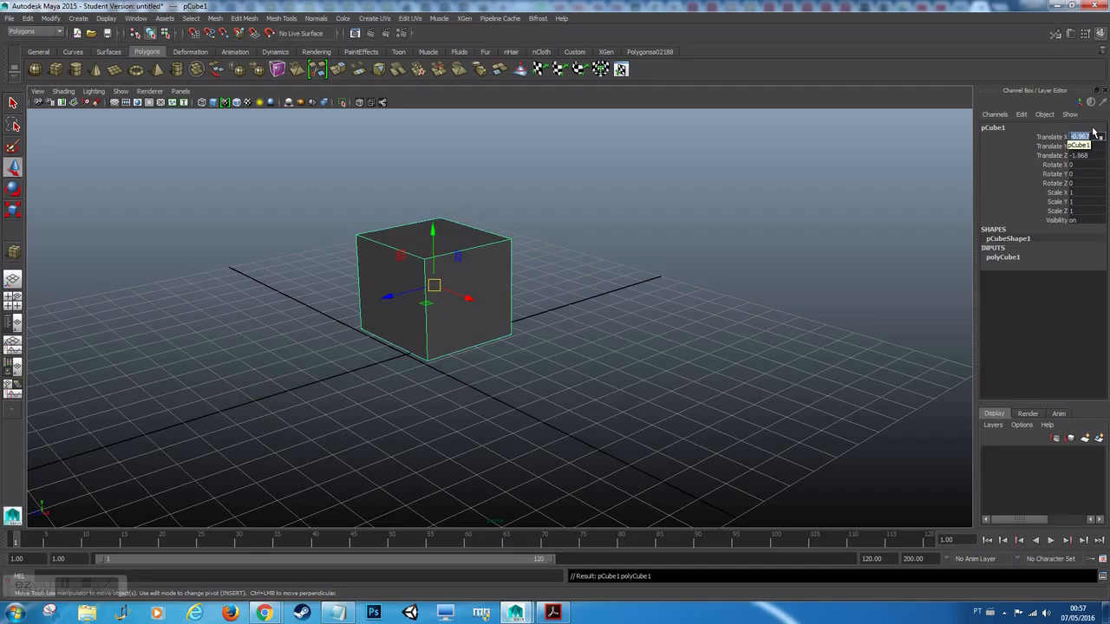
text(0)
key(Tab)
text(0)
key(Tab)
text(0)
key(Tab)
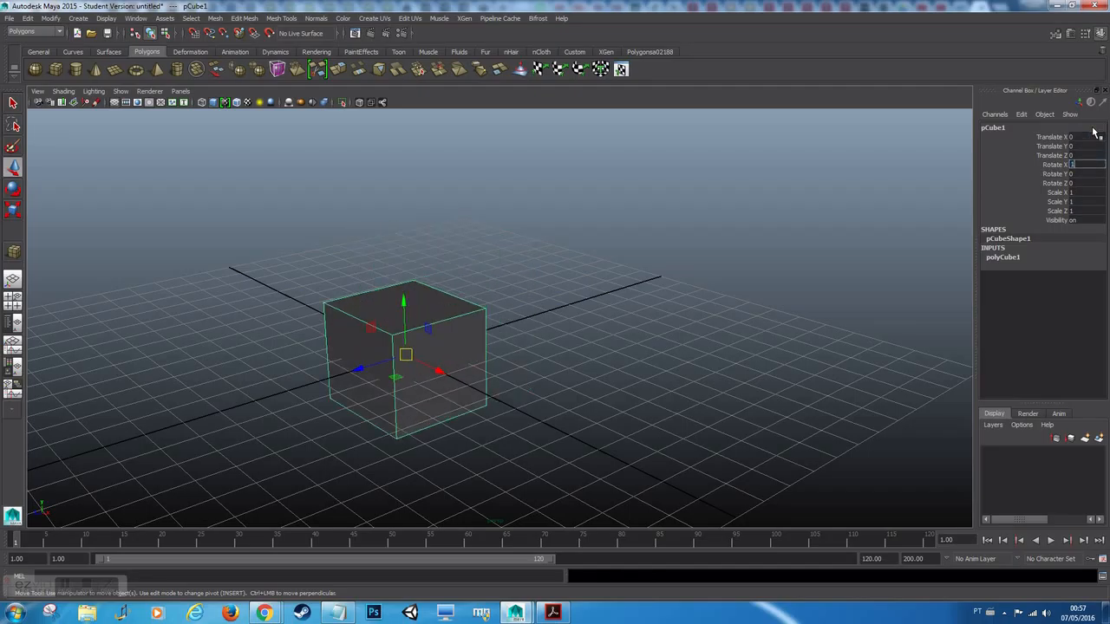
- Set the cube's Rotate X to 120 and its Translate X to 54
key(Tab)
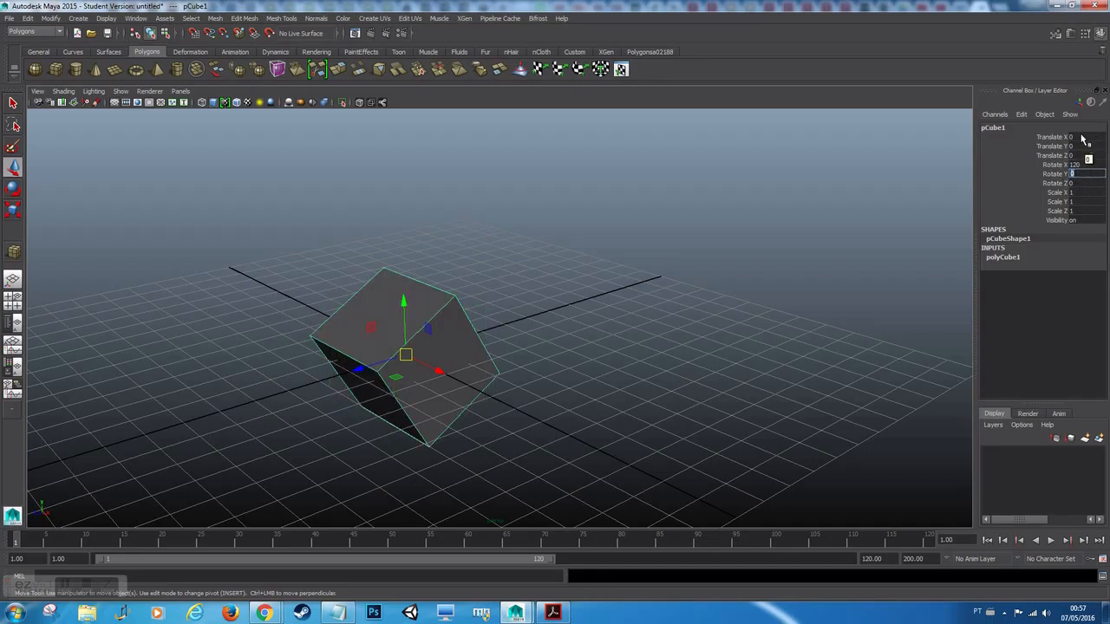
click(1081, 137)
key(Tab)
scroll(598, 255, down, 5)
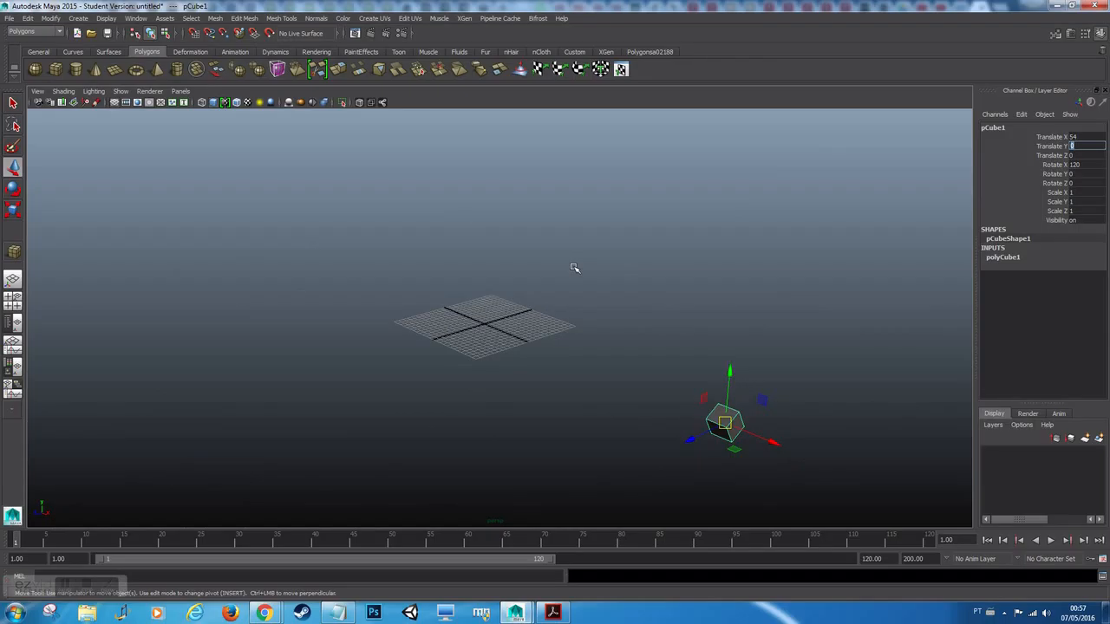
alt+middle_drag(558, 333, 541, 263)
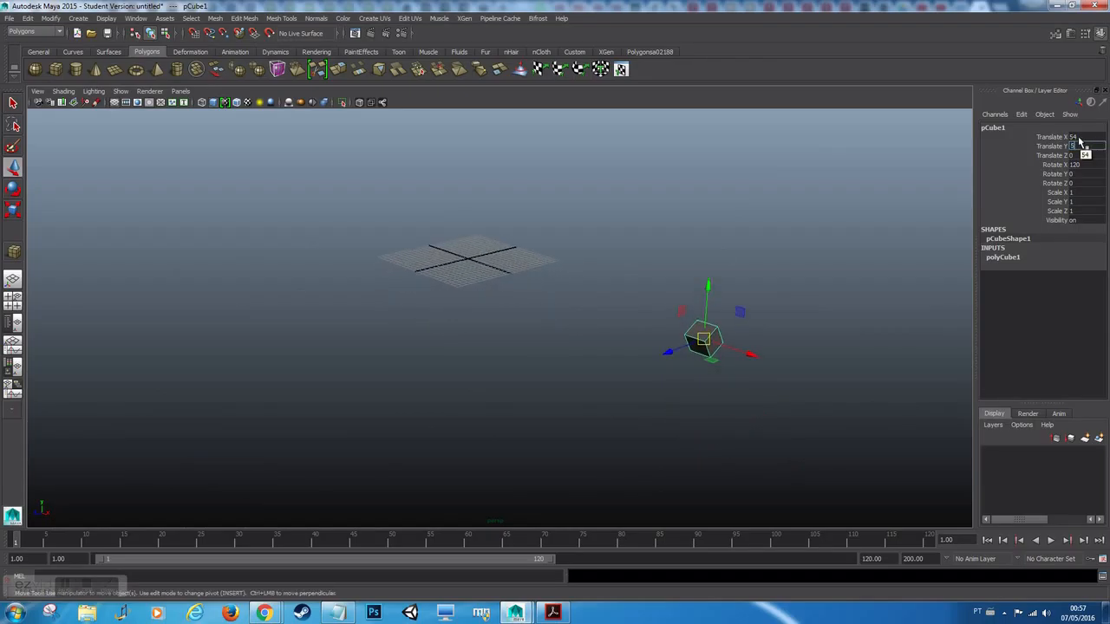
- Set the cube's Translate Y to 5, Translate Z to 2 and Rotate X to 8
text(5)
key(Tab)
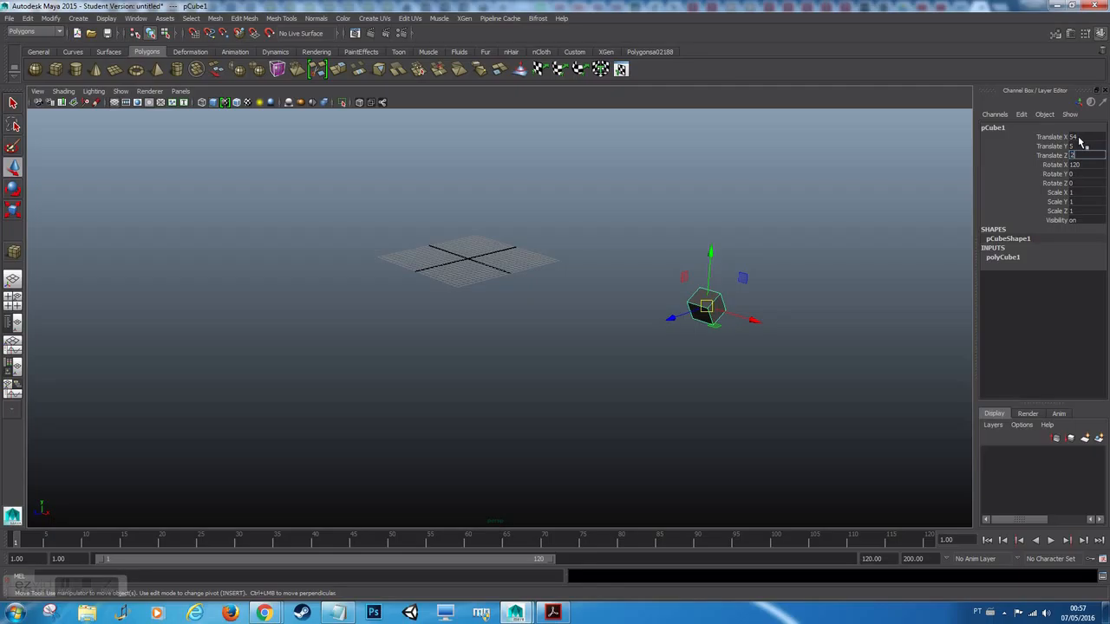
text(2)
key(Tab)
text(8)
key(Tab)
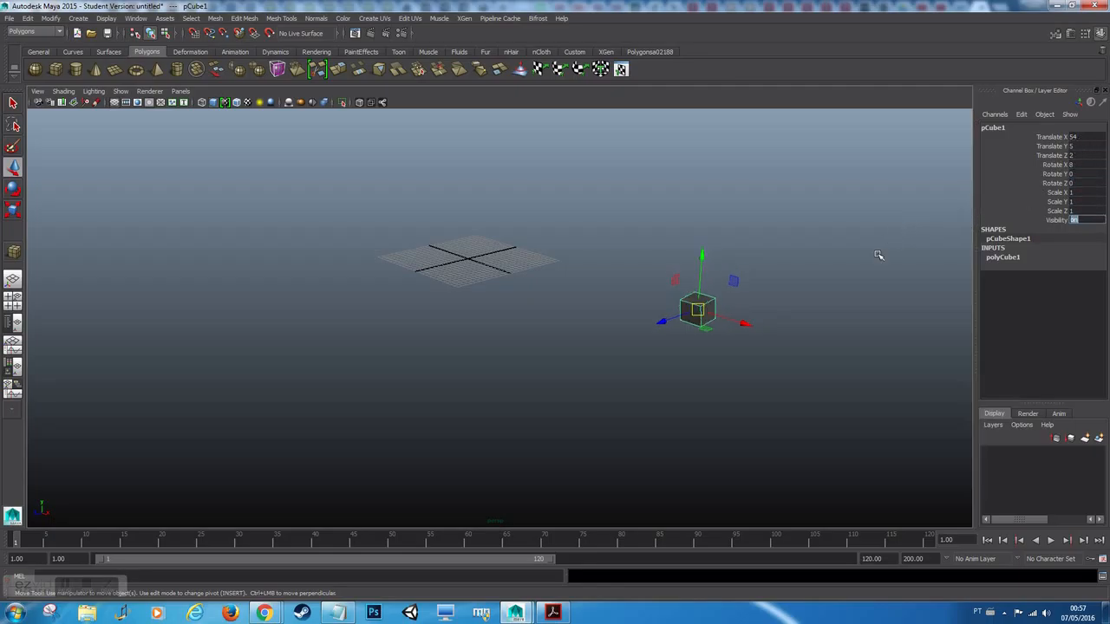
click(728, 319)
click(702, 310)
- Undo the numeric translate and rotate changes back to the cube's Translate Y entry, and frame the cube
key(ctrl+z)
key(ctrl+z)
key(ctrl+z)
key(ctrl+z)
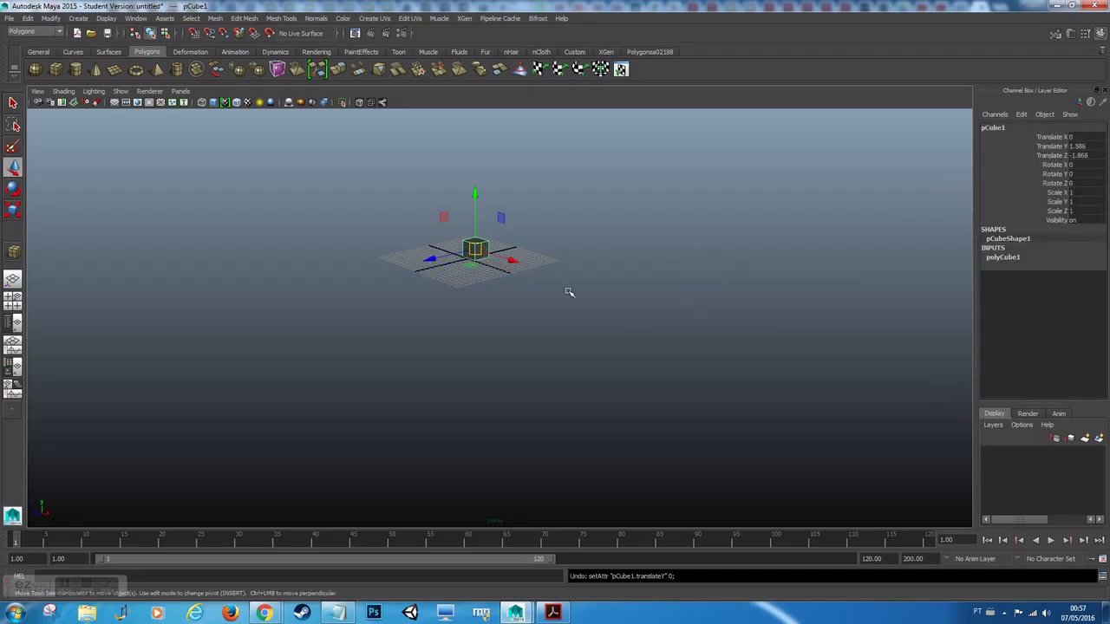
key(f)
scroll(650, 280, down, 2)
scroll(868, 208, down, 3)
- Select the cube's three Translate values together and set them all to 0 in one entry
click(1095, 130)
click(1091, 137)
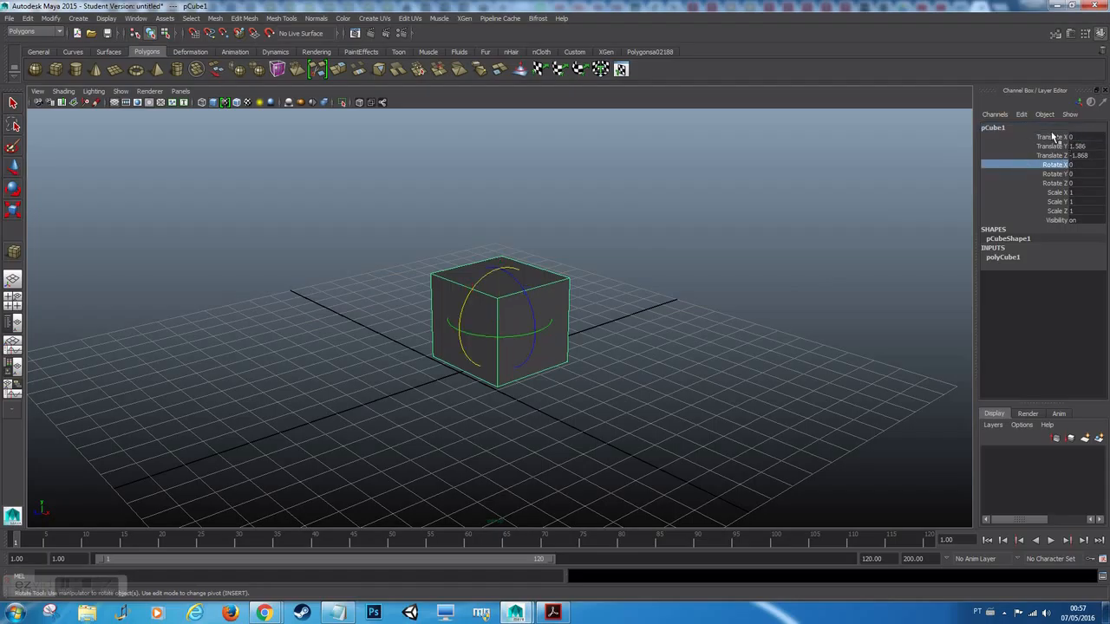
click(1052, 145)
click(1055, 157)
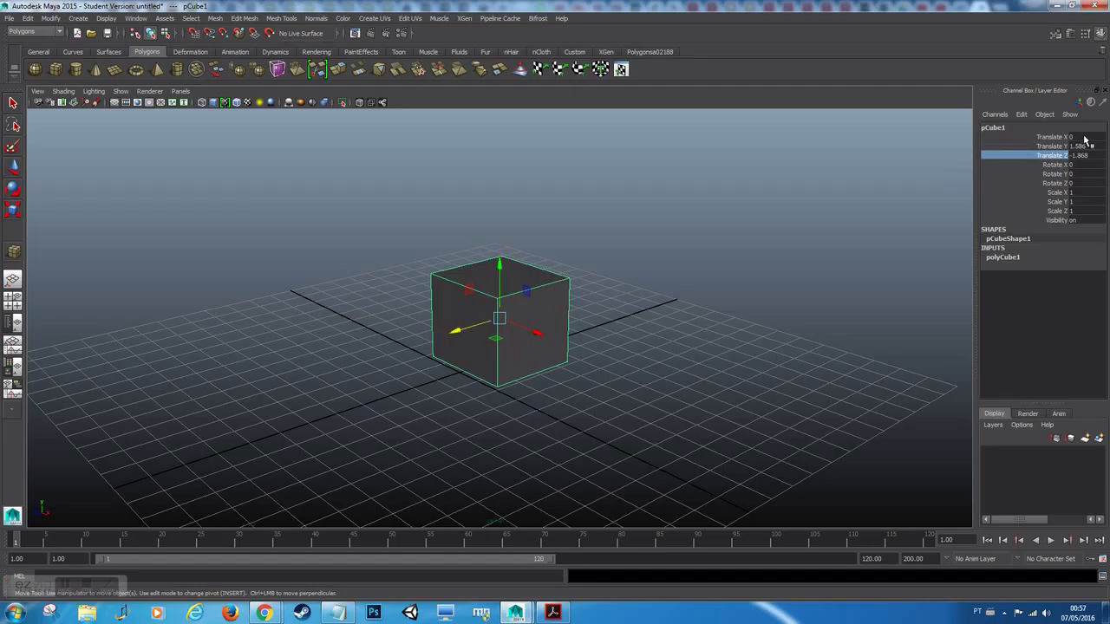
drag(1080, 137, 1080, 155)
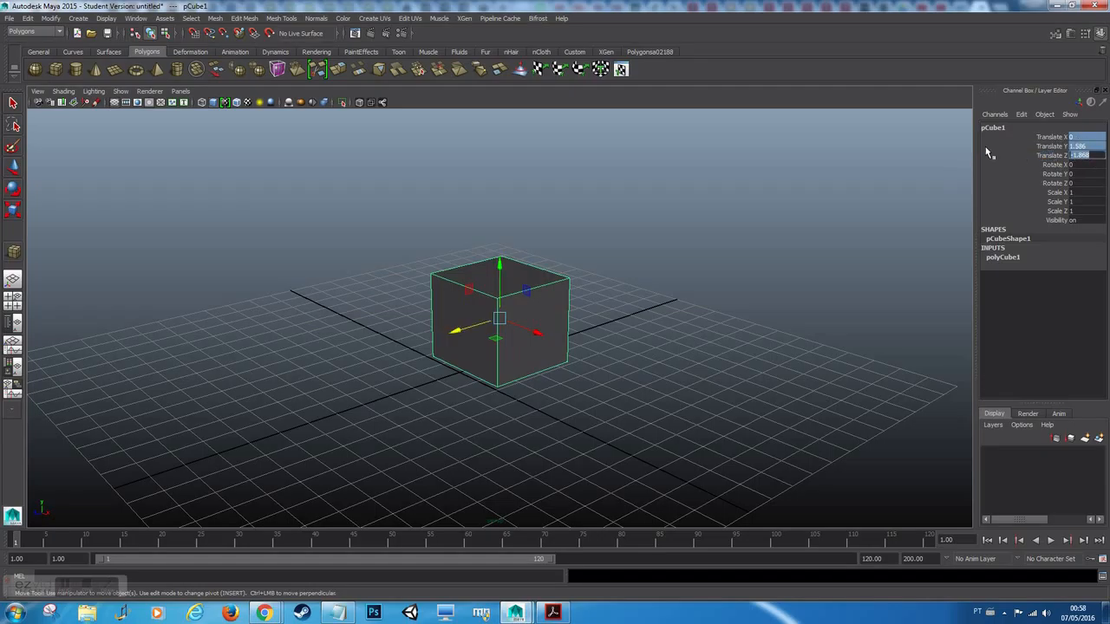
text(0)
key(Return)
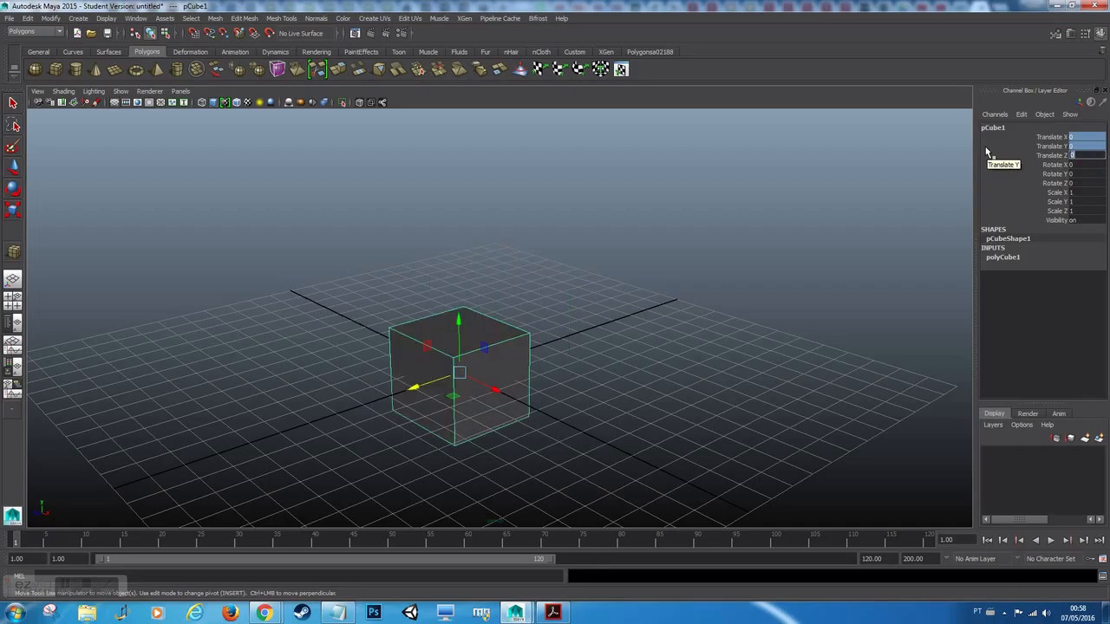
- Reselect the cube and raise it about 3.768 units along the Y axis
click(611, 364)
click(496, 370)
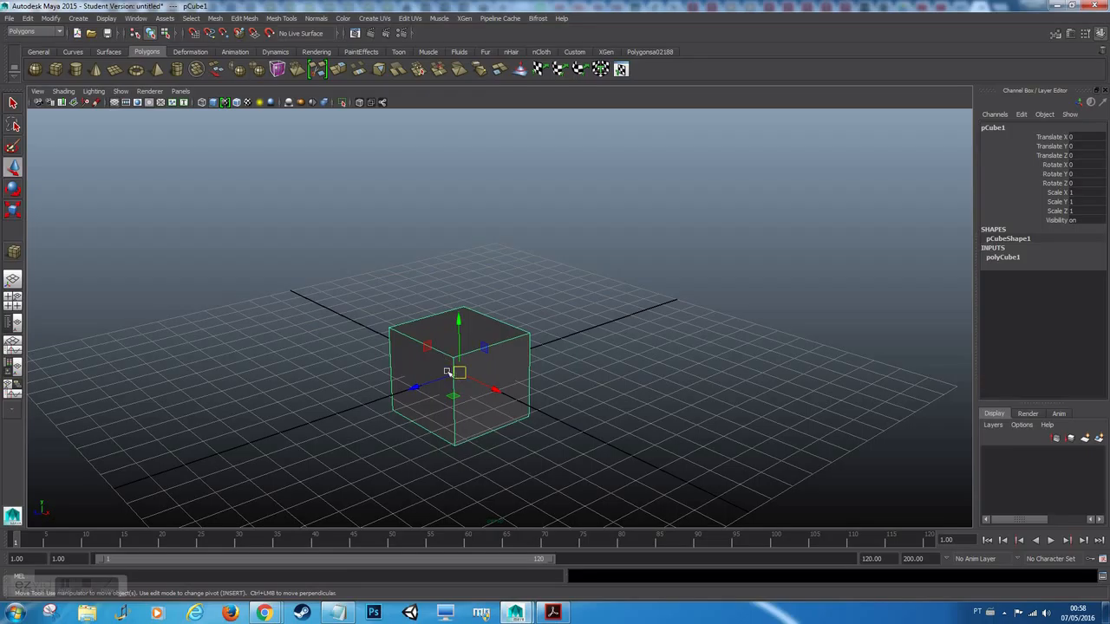
drag(448, 322, 457, 208)
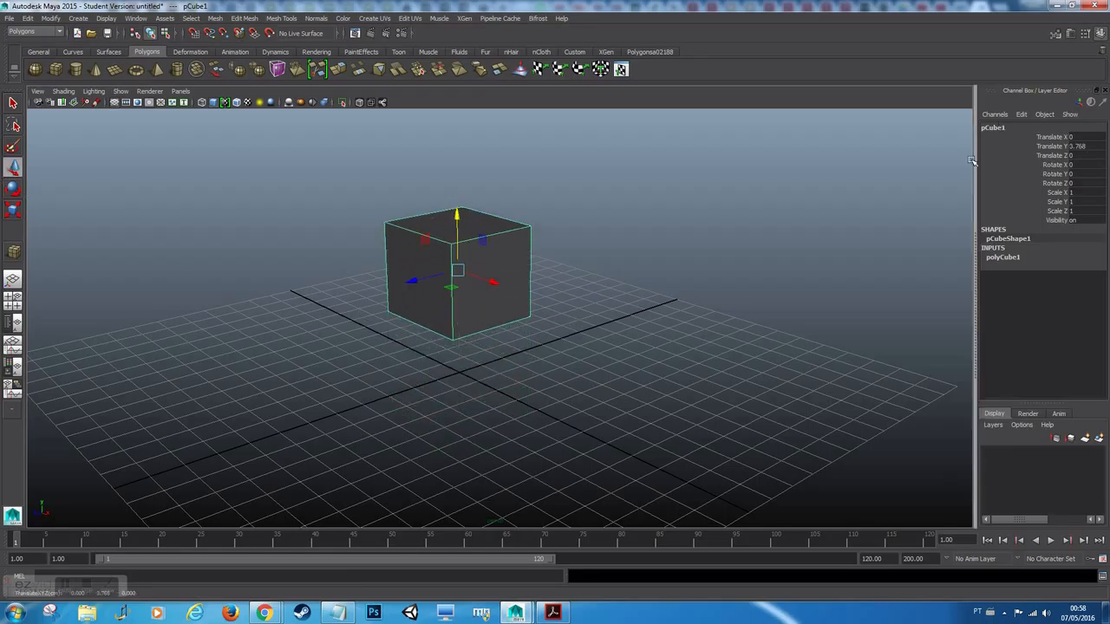
click(416, 280)
- Try scaling the cube along Z and uniformly, then undo the scaling and the upward move
key(r)
click(408, 281)
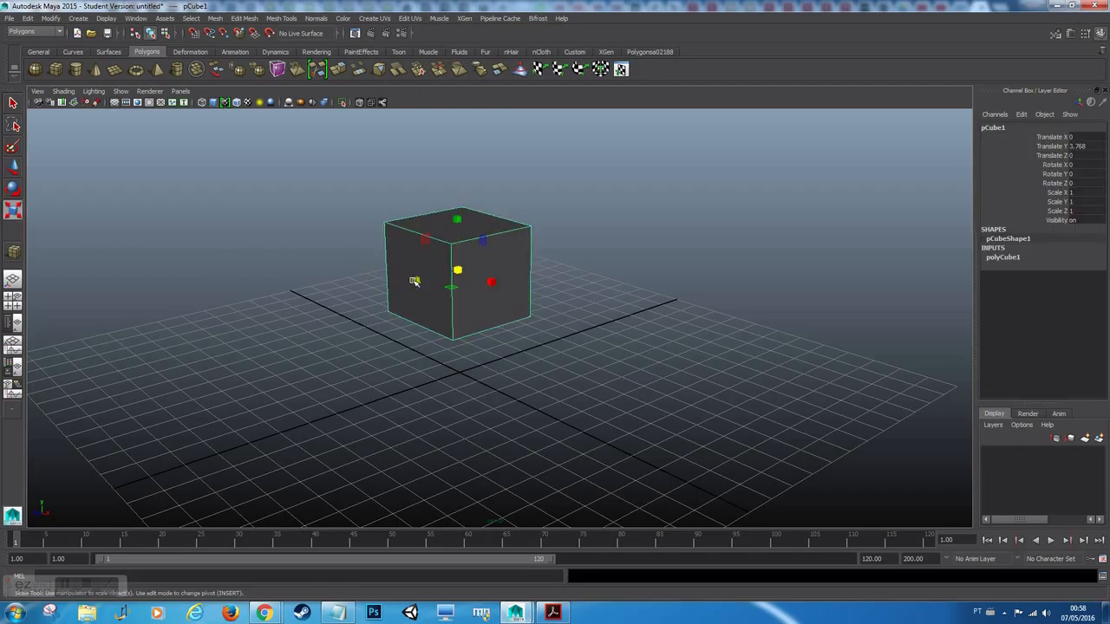
drag(409, 280, 332, 300)
key(ctrl+z)
drag(460, 270, 514, 275)
key(ctrl+z)
key(e)
key(ctrl+z)
key(ctrl+z)
key(ctrl+z)
key(ctrl+z)
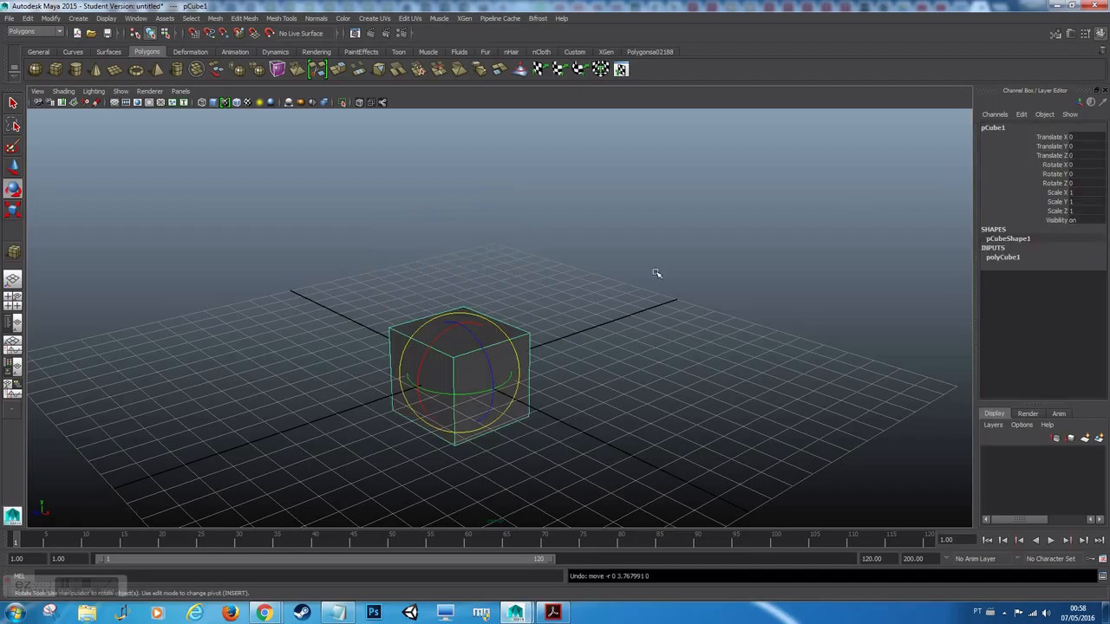
alt+drag(471, 380, 500, 386)
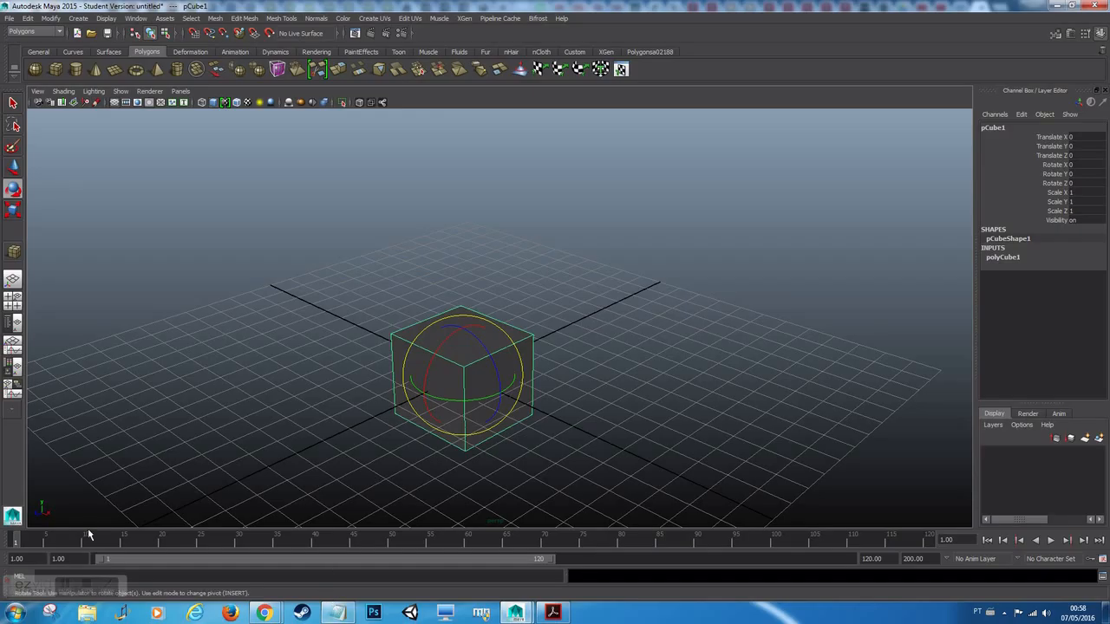
mouse_move(86, 590)
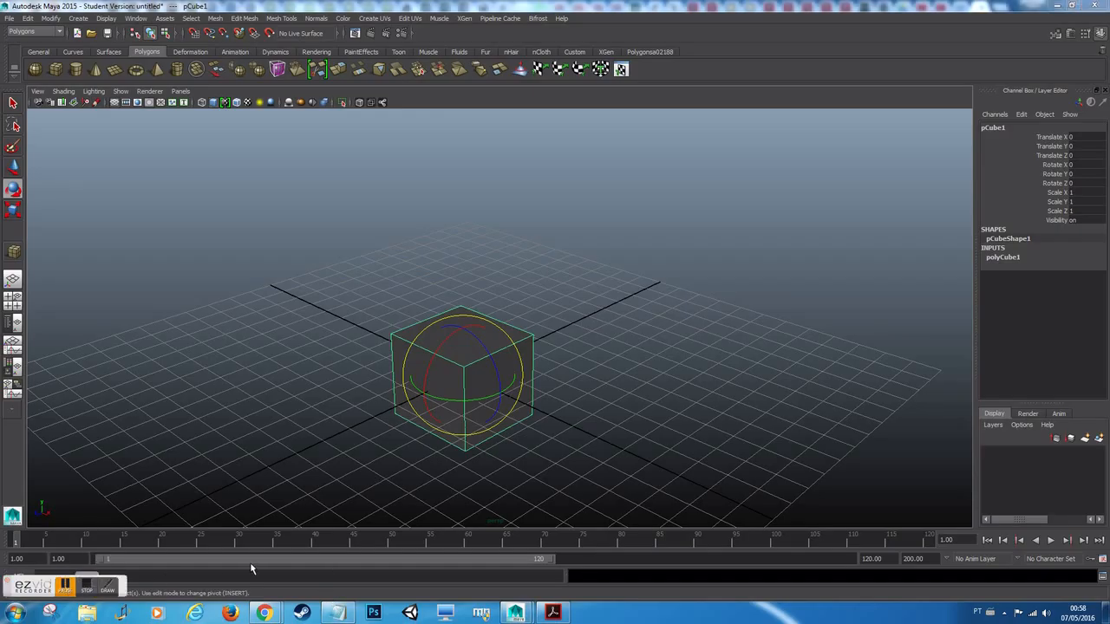